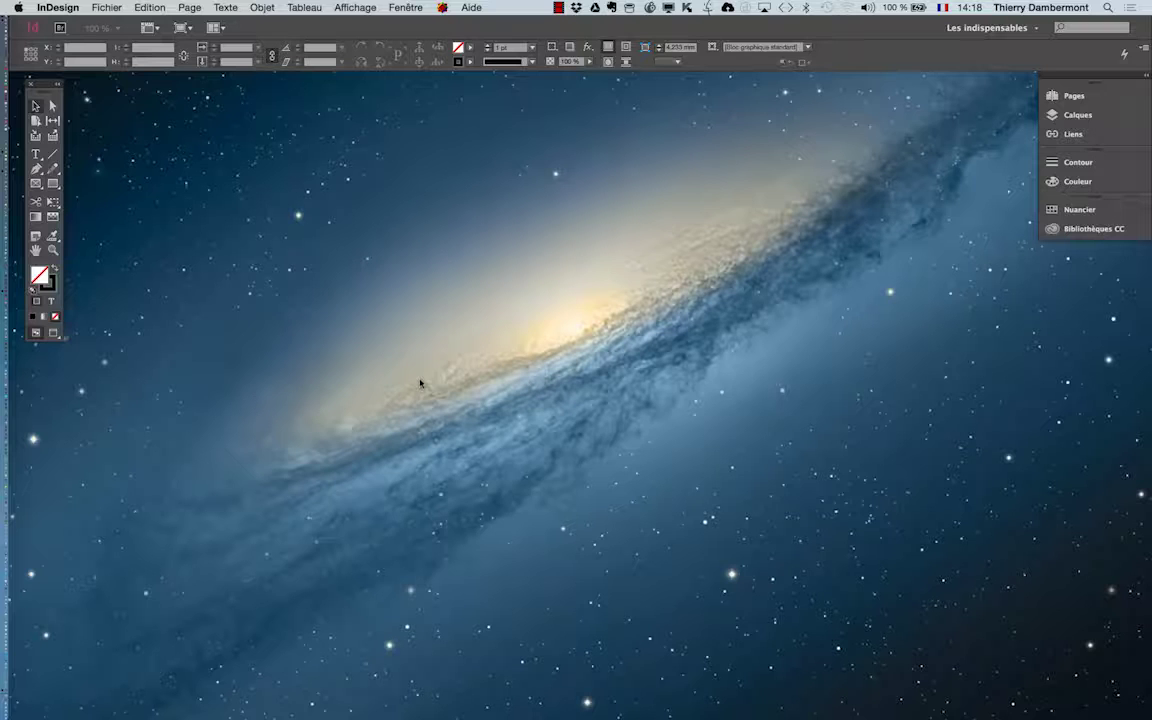
Display the paragraph styles with no document open, then reposition and enlarge their floating panel.
click(225, 7)
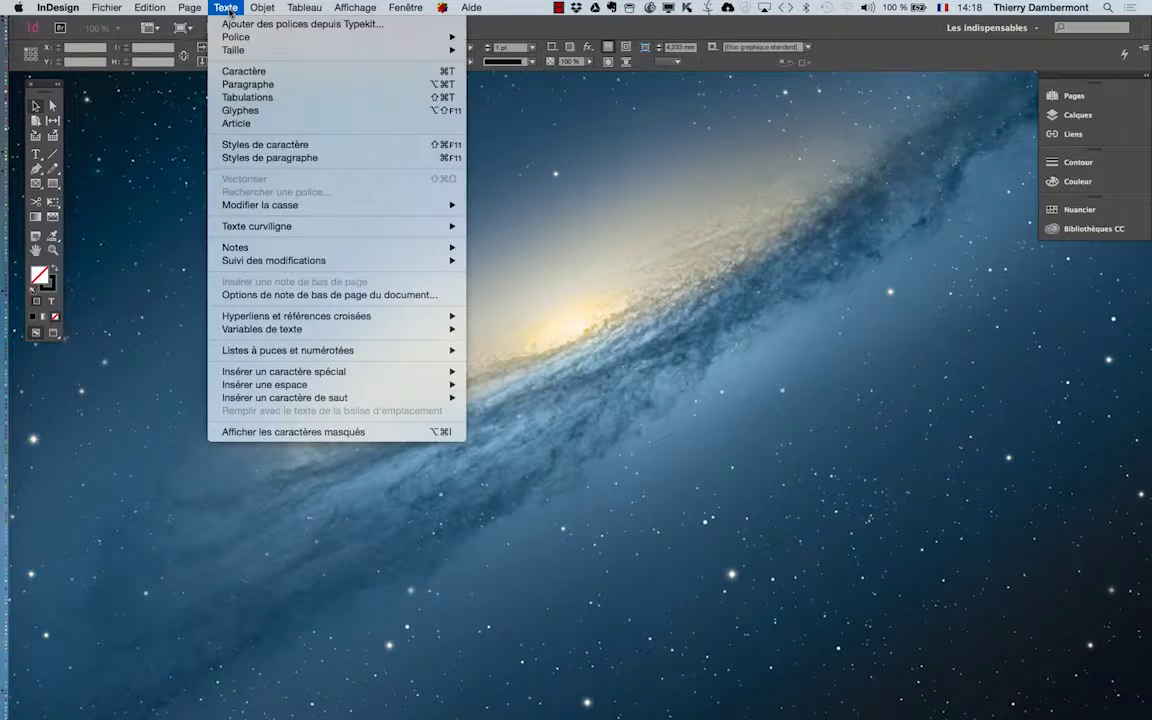
click(260, 158)
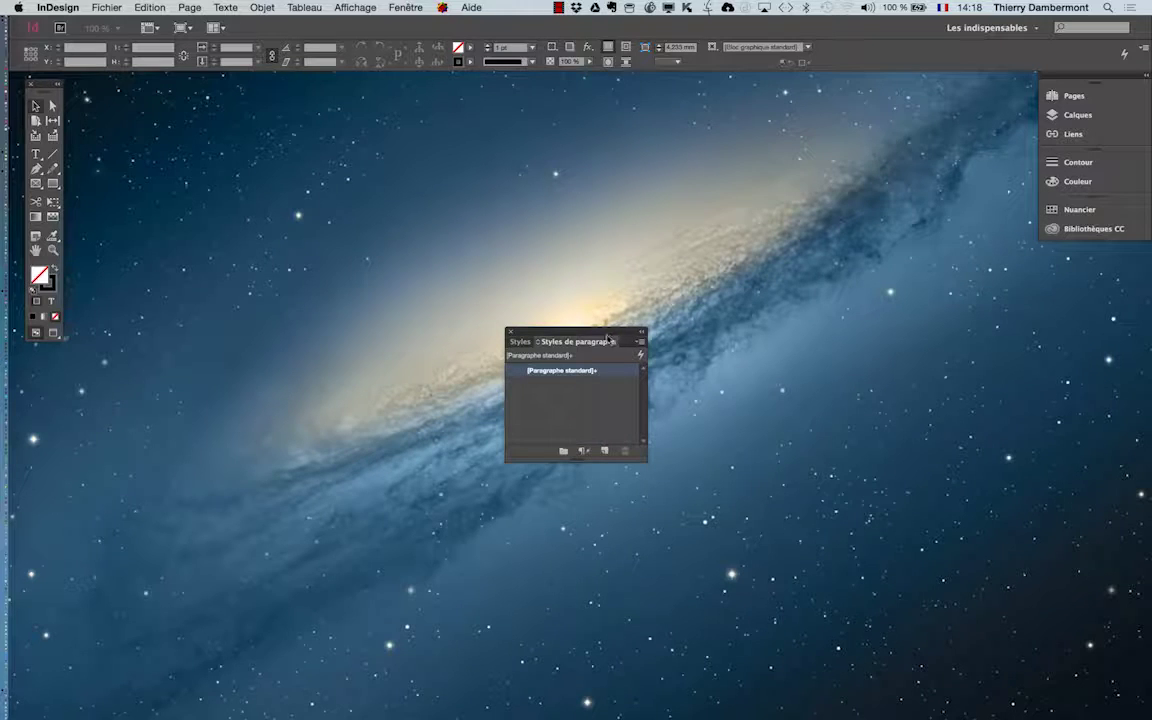
drag(607, 338, 325, 129)
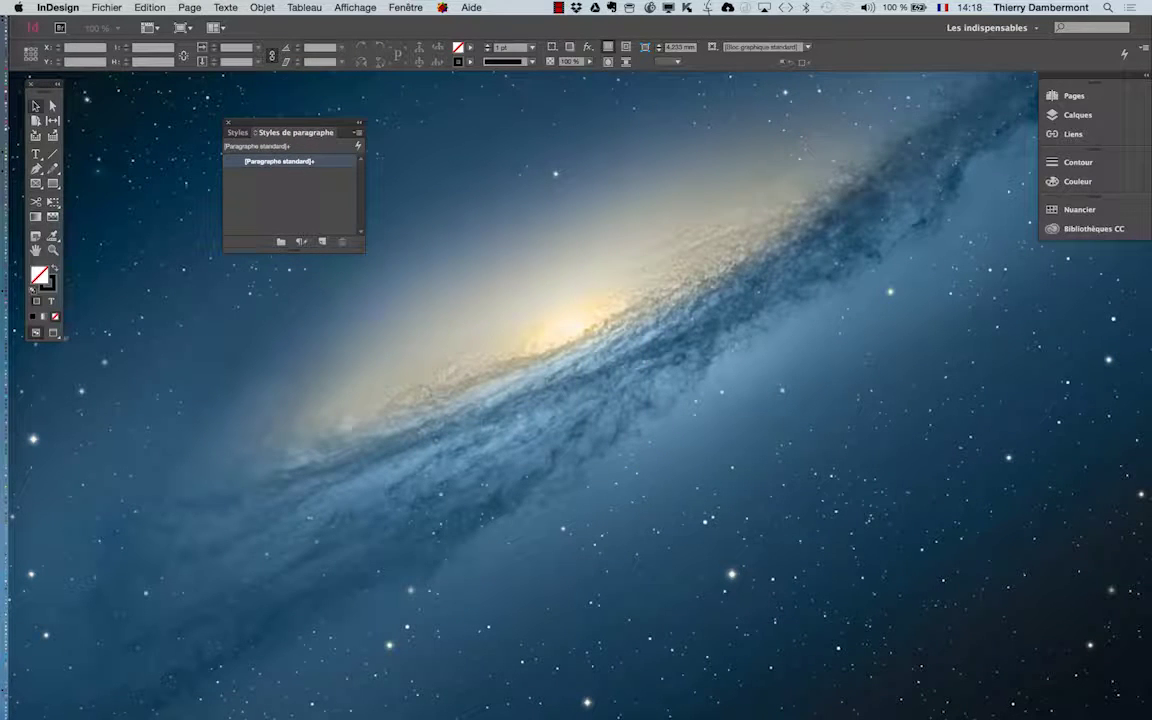
drag(363, 253, 673, 390)
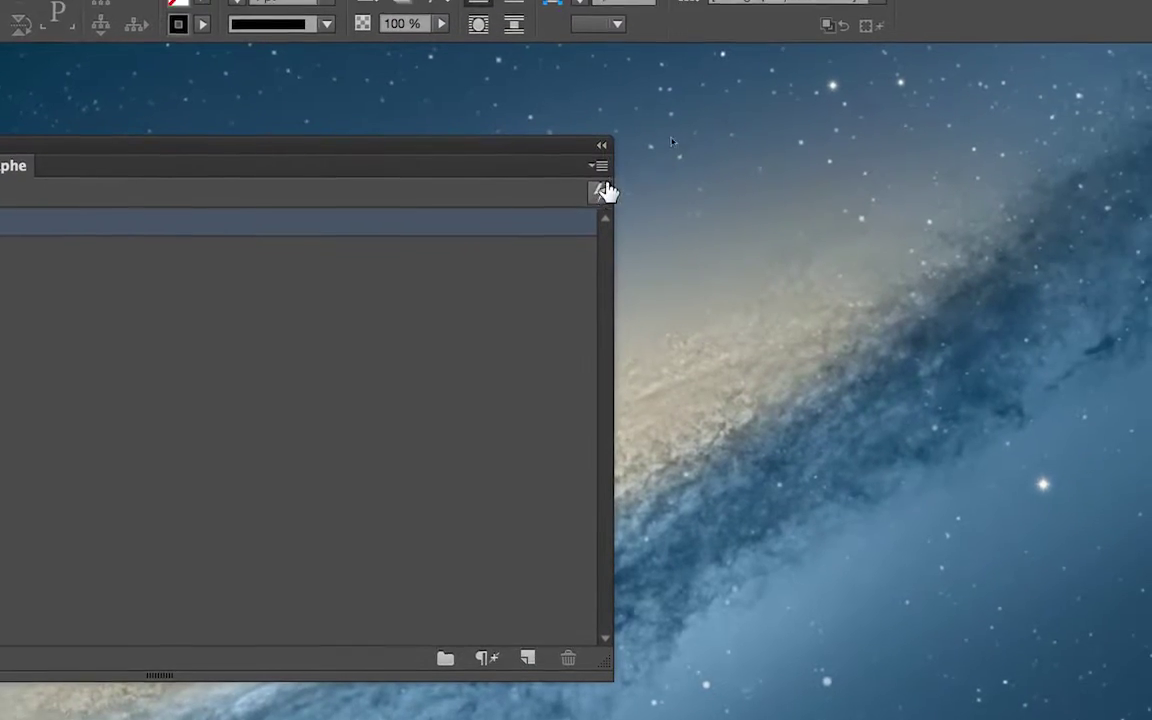
Start loading all text styles from CHAP1-03-ipad-12.indd in the Dossier CHAP1-03 folder.
click(974, 171)
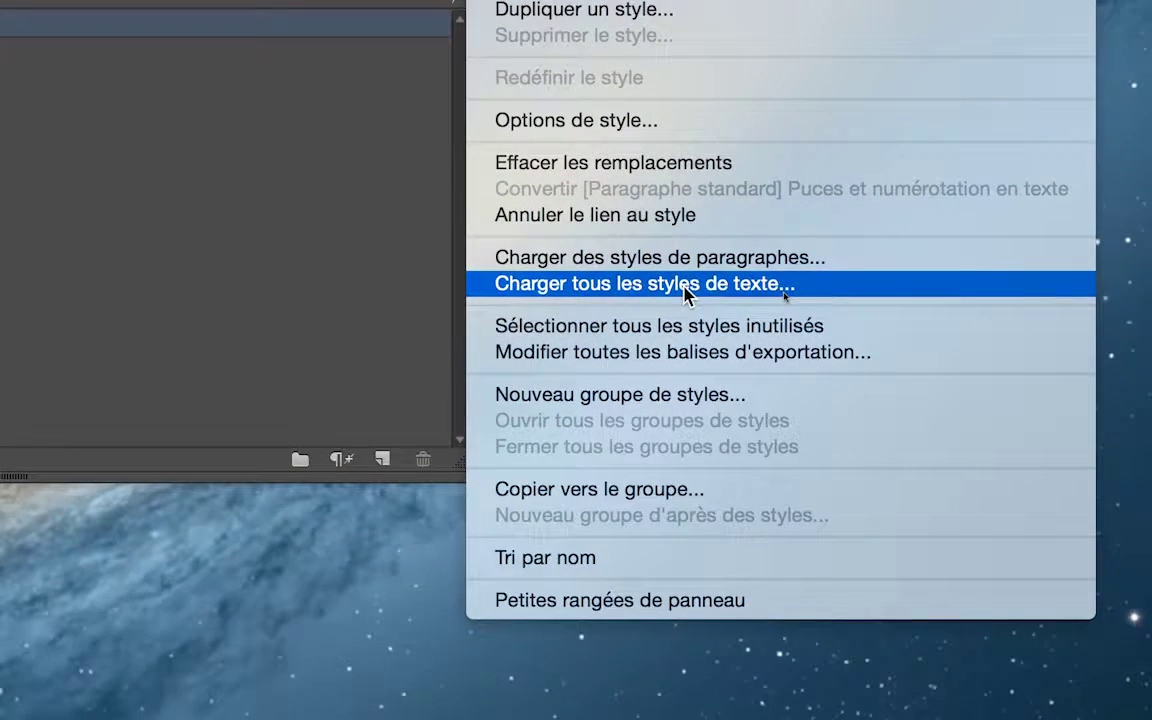
click(687, 292)
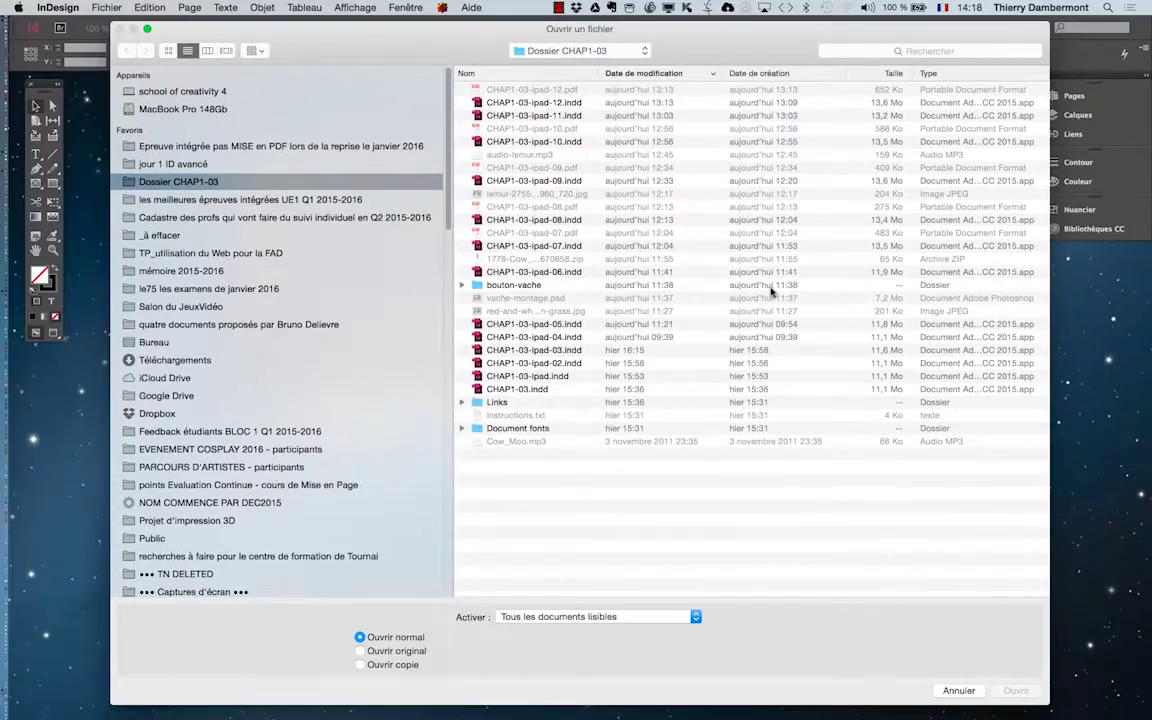
drag(1036, 712, 1002, 470)
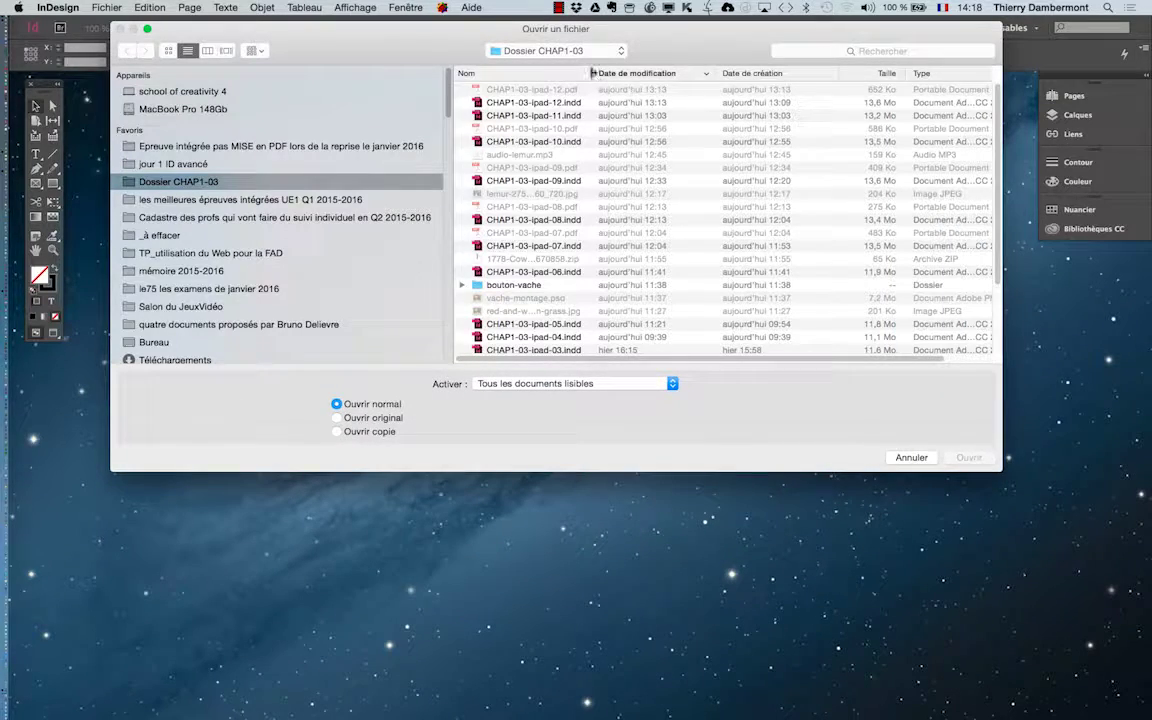
drag(594, 73, 758, 77)
drag(442, 30, 474, 205)
click(602, 279)
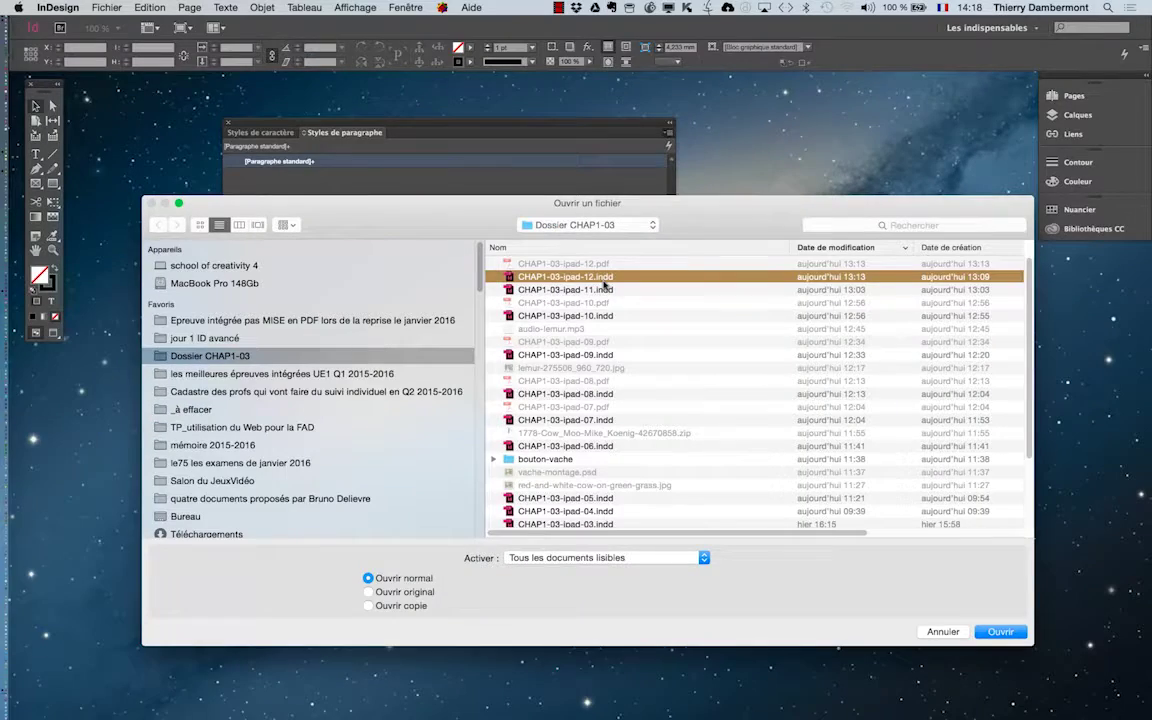
click(1000, 630)
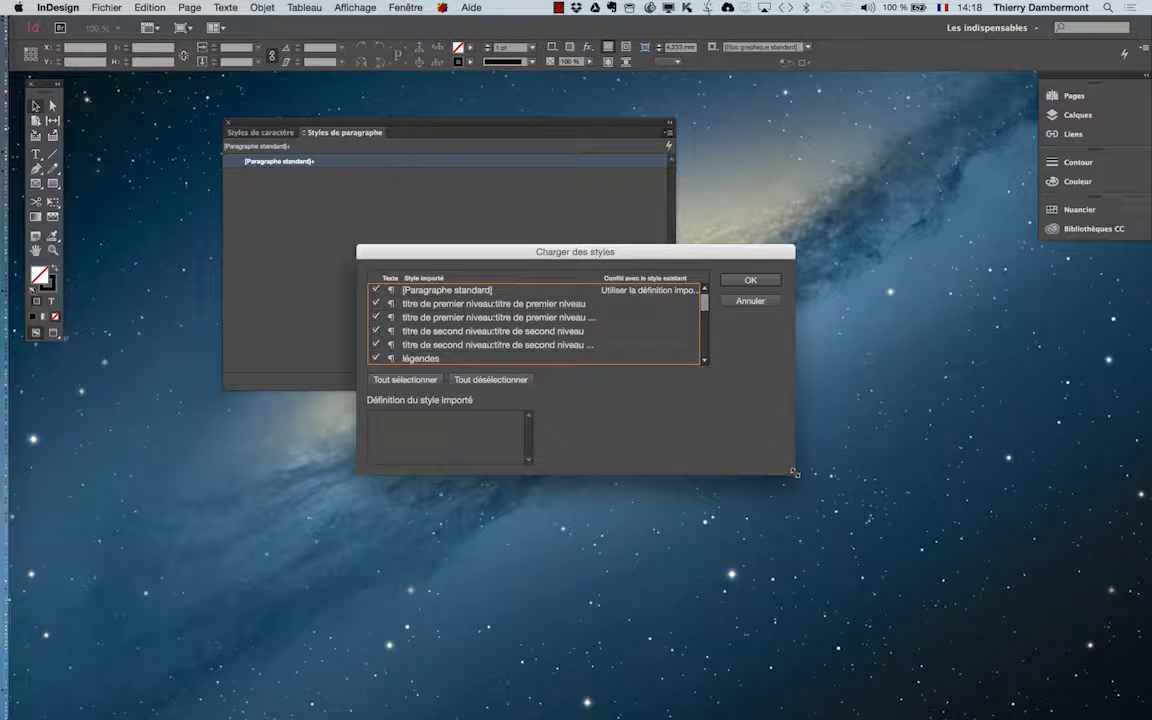
Exclude [Paragraphe standard] from the styles to load and import all the remaining paragraph and character styles.
drag(796, 473, 966, 661)
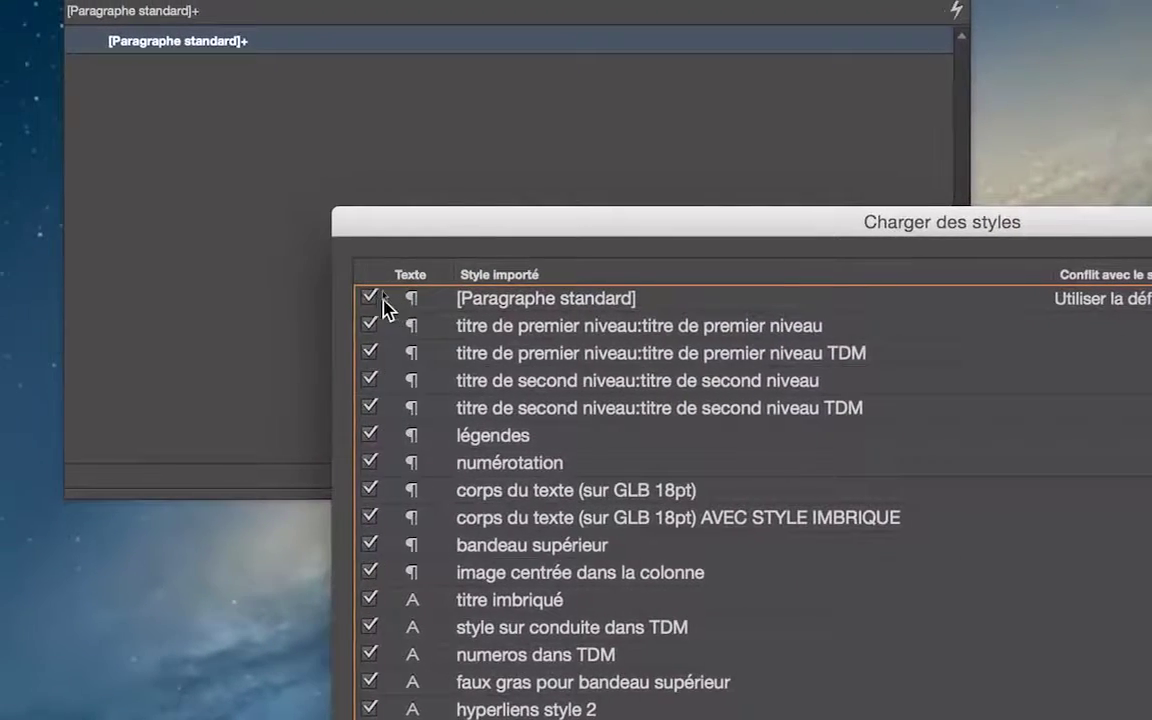
click(371, 298)
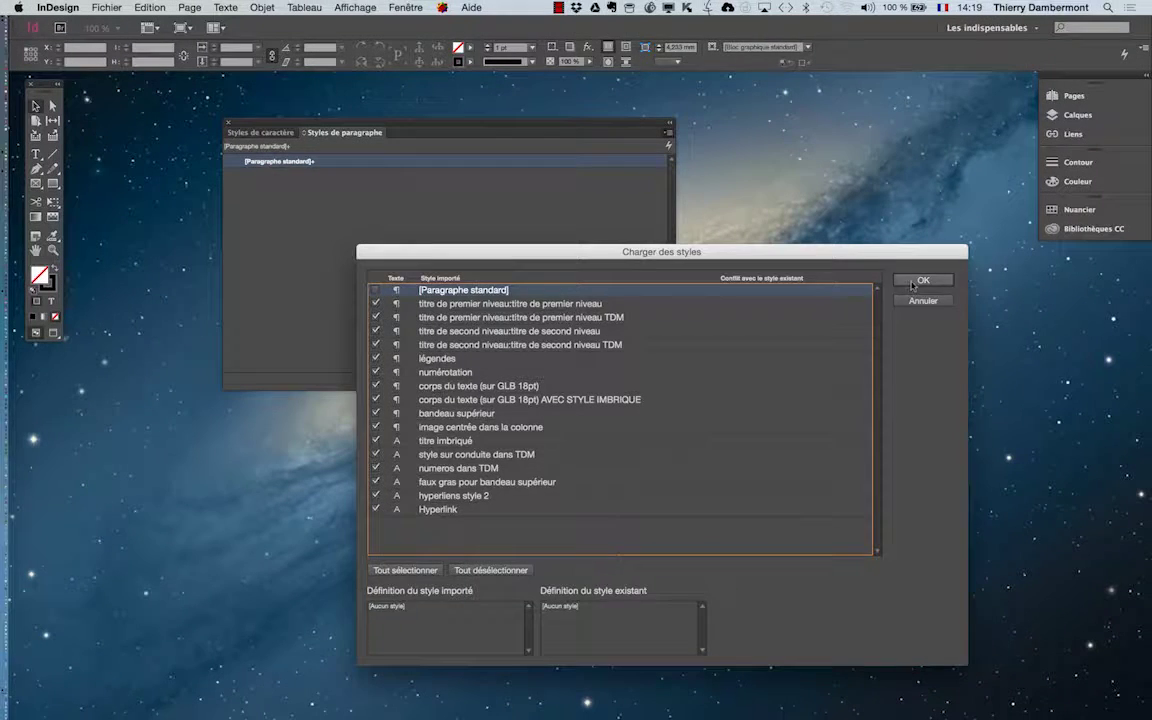
click(1150, 255)
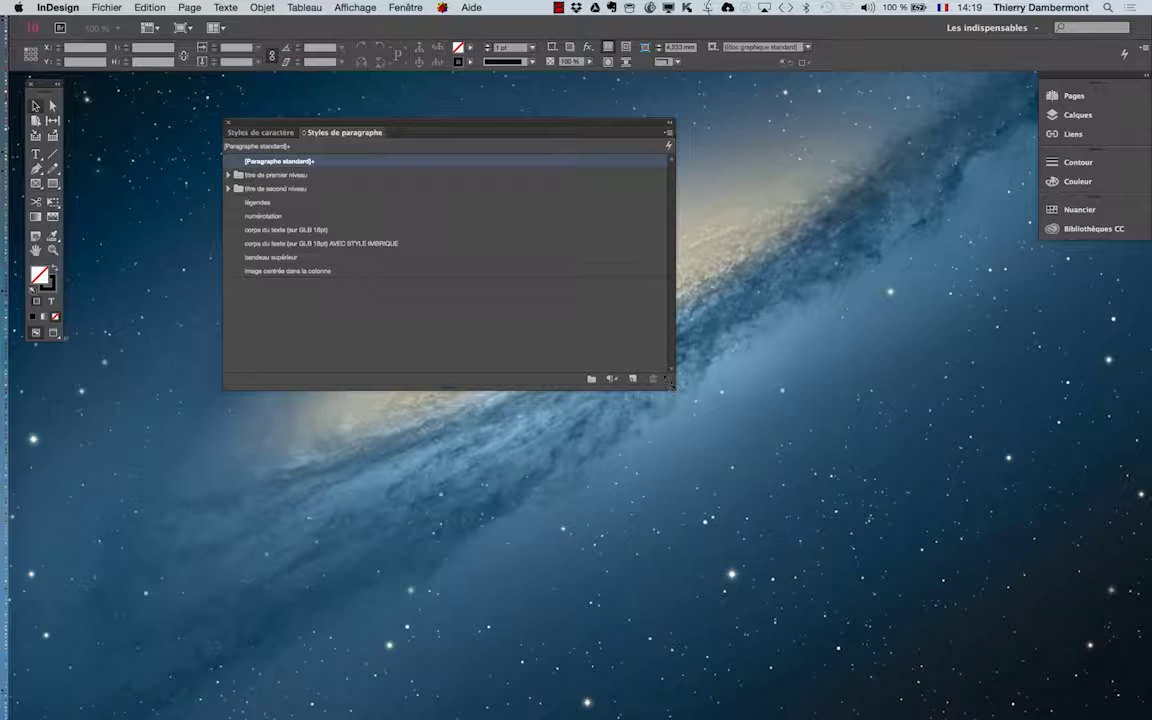
Reduce the styles panel's size and check the imported character styles before returning to the paragraph styles.
drag(669, 382, 589, 334)
click(275, 134)
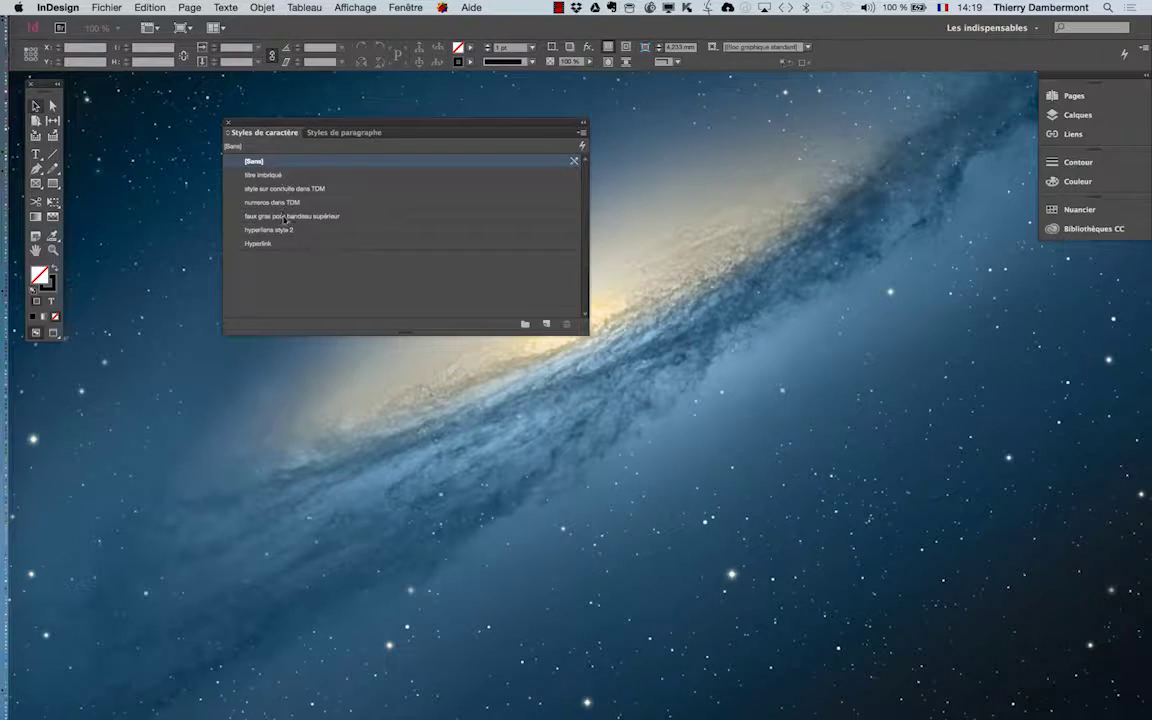
click(316, 131)
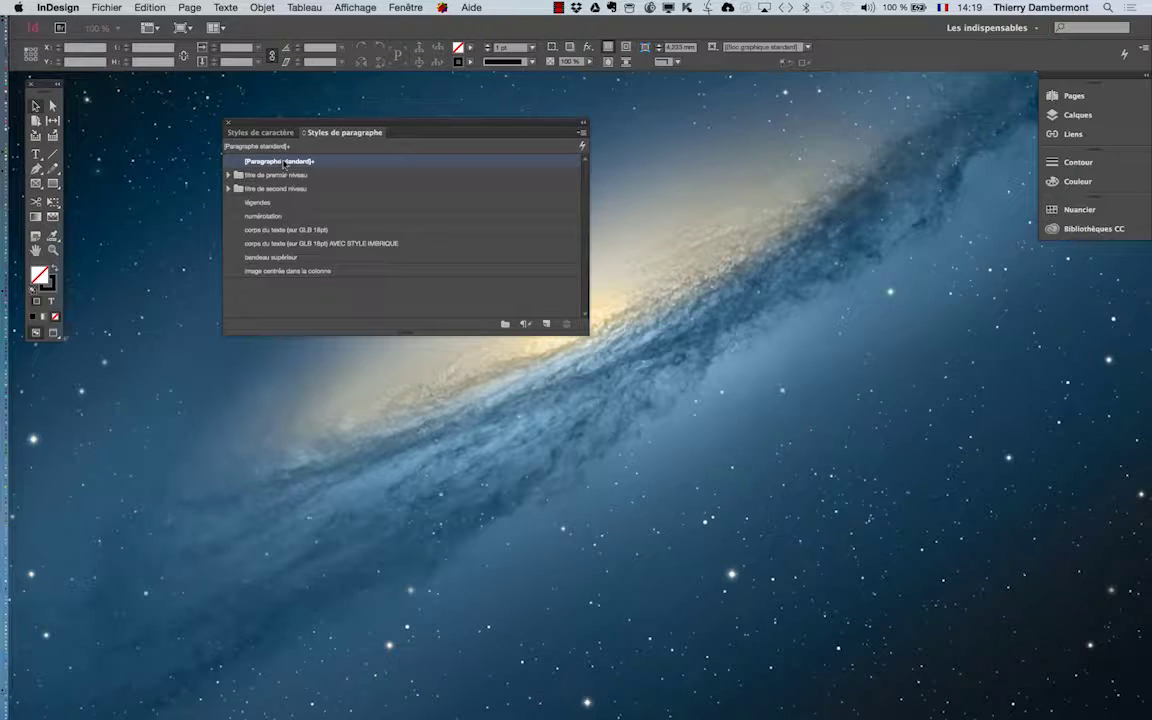
Display the object styles in a floating panel, moved beside the paragraph styles and enlarged.
click(392, 7)
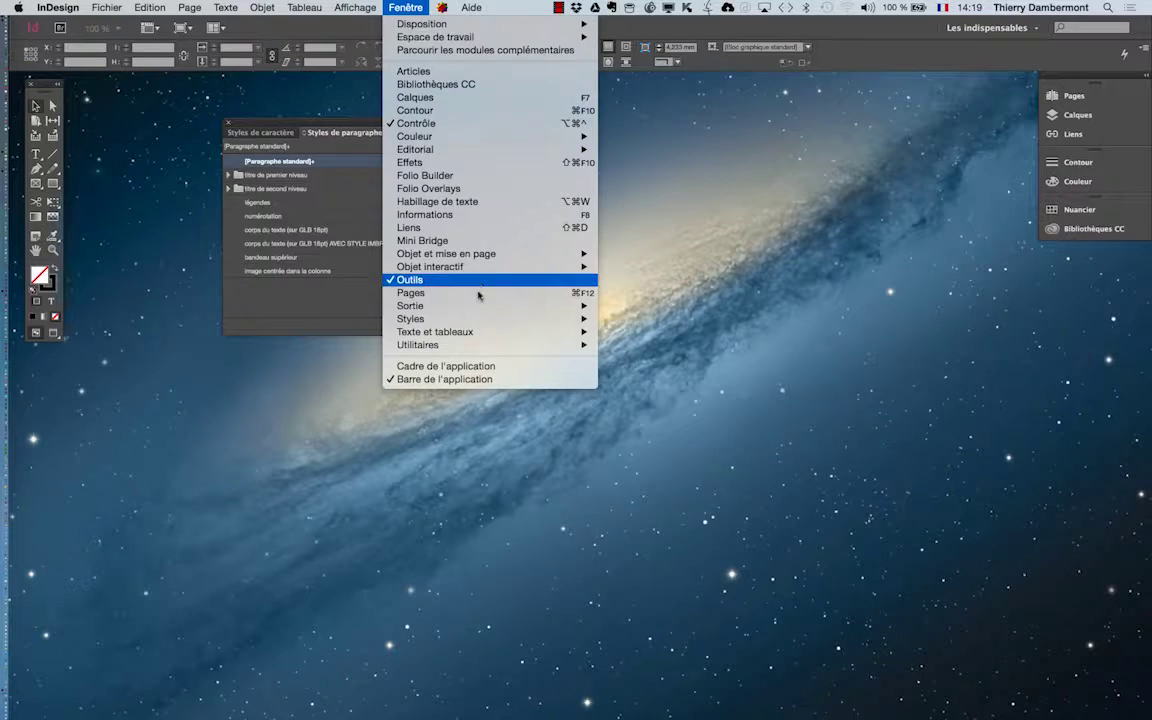
mouse_move(500, 318)
click(612, 319)
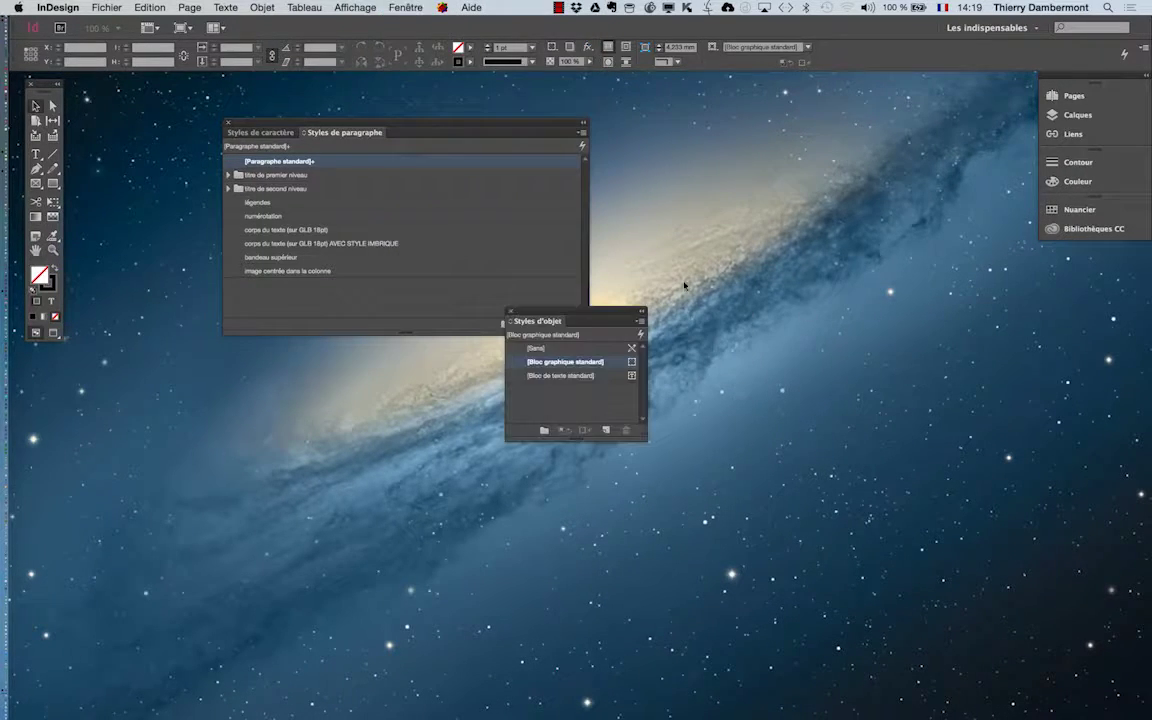
drag(617, 314, 750, 174)
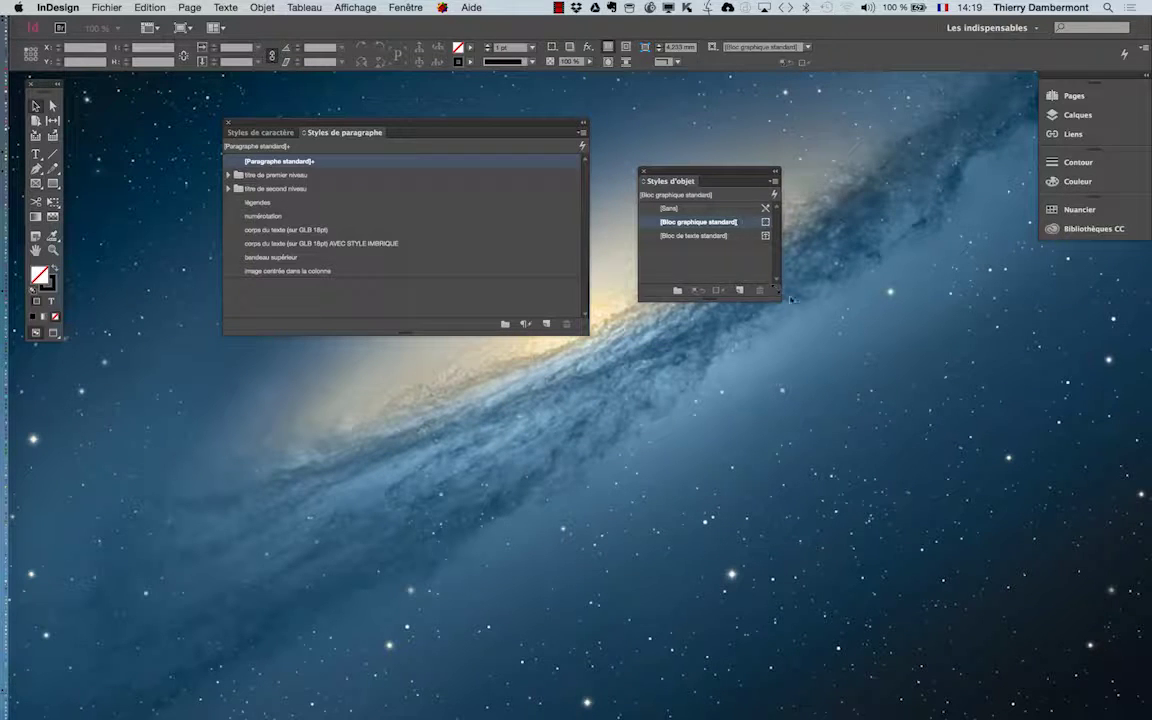
drag(778, 308, 955, 369)
Start loading the object styles from CHAP1-03-ipad-12.indd.
click(950, 181)
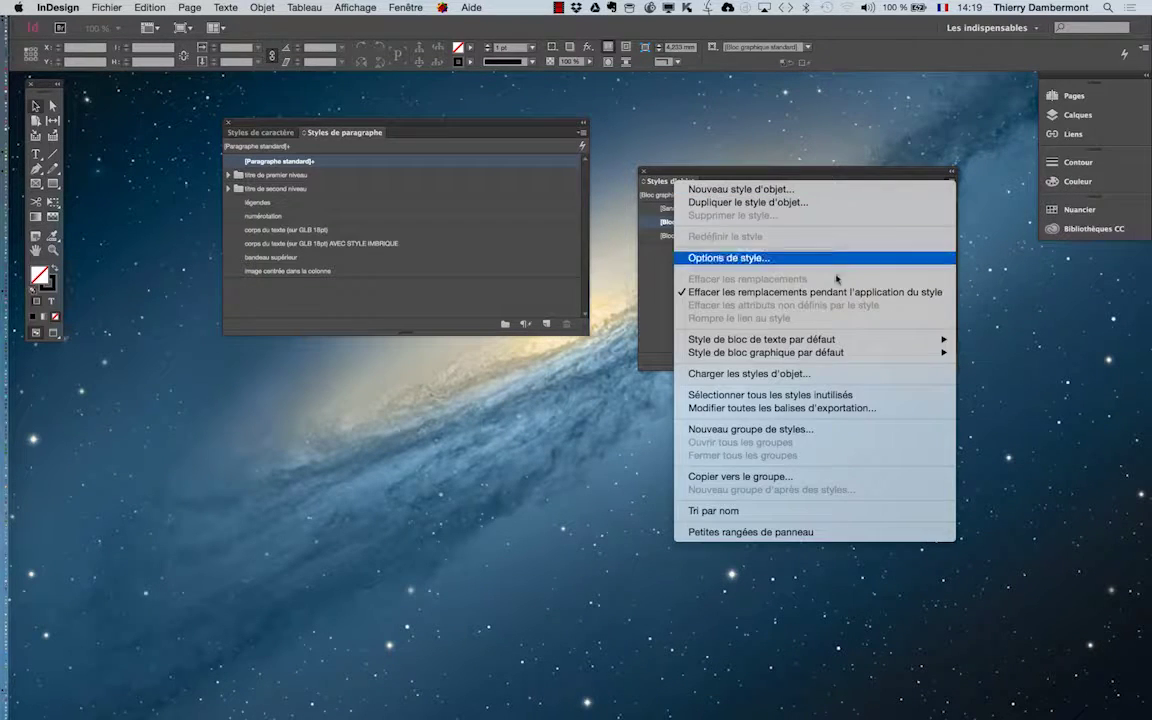
mouse_move(828, 357)
click(800, 373)
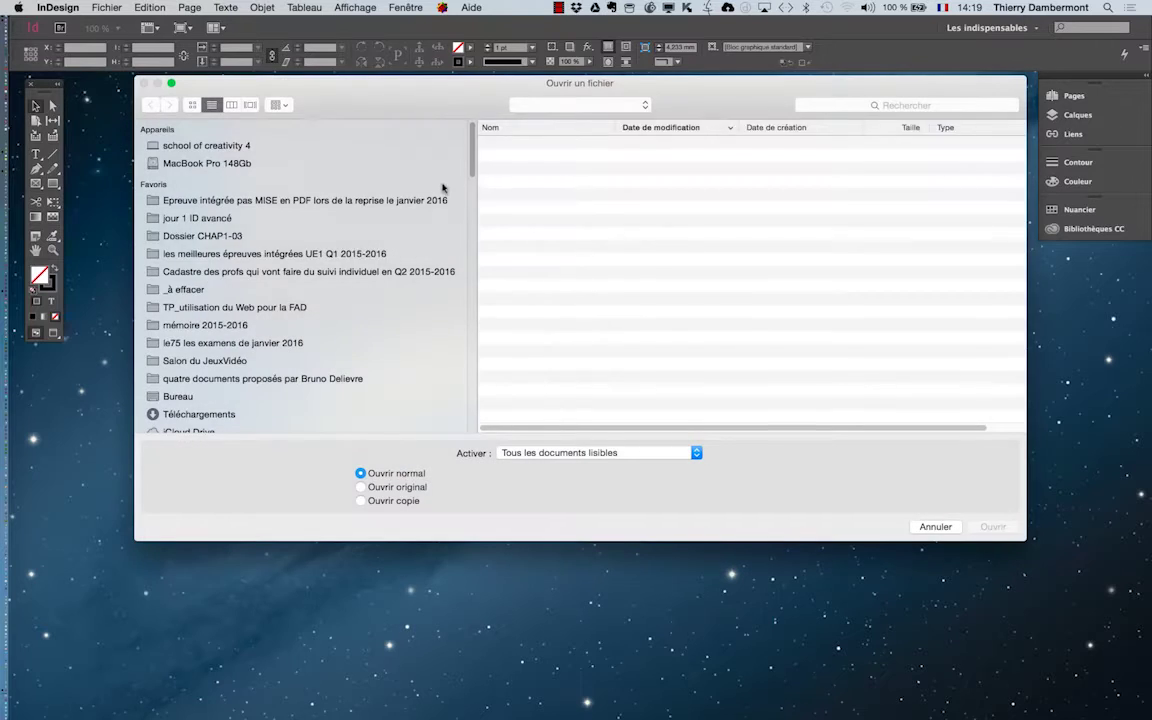
click(552, 157)
click(992, 526)
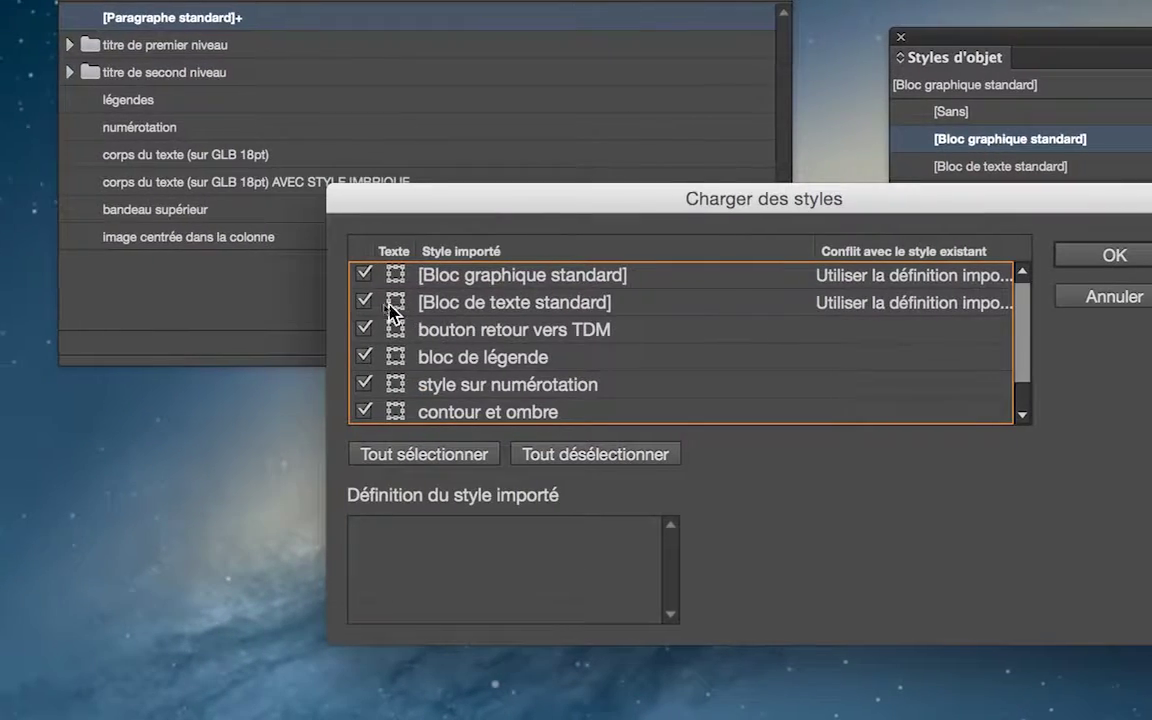
Import the object styles without [Bloc graphique standard] and [Bloc de texte standard], and enlarge the object styles panel.
click(366, 300)
click(366, 276)
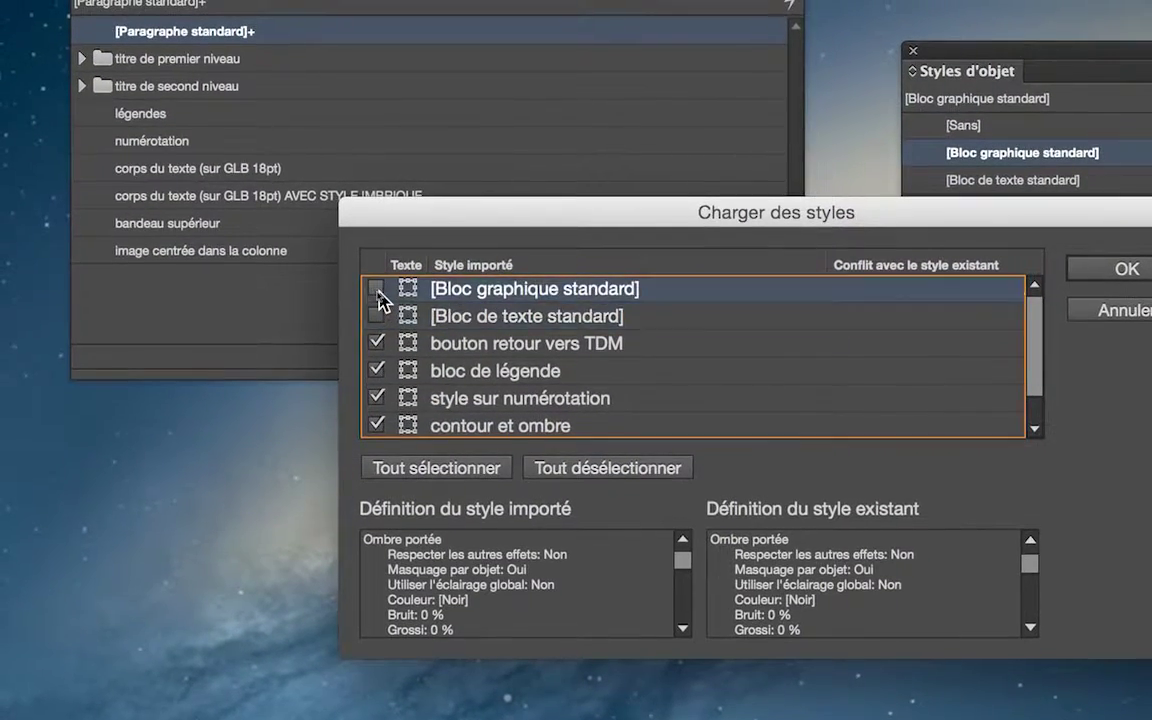
key(alt)
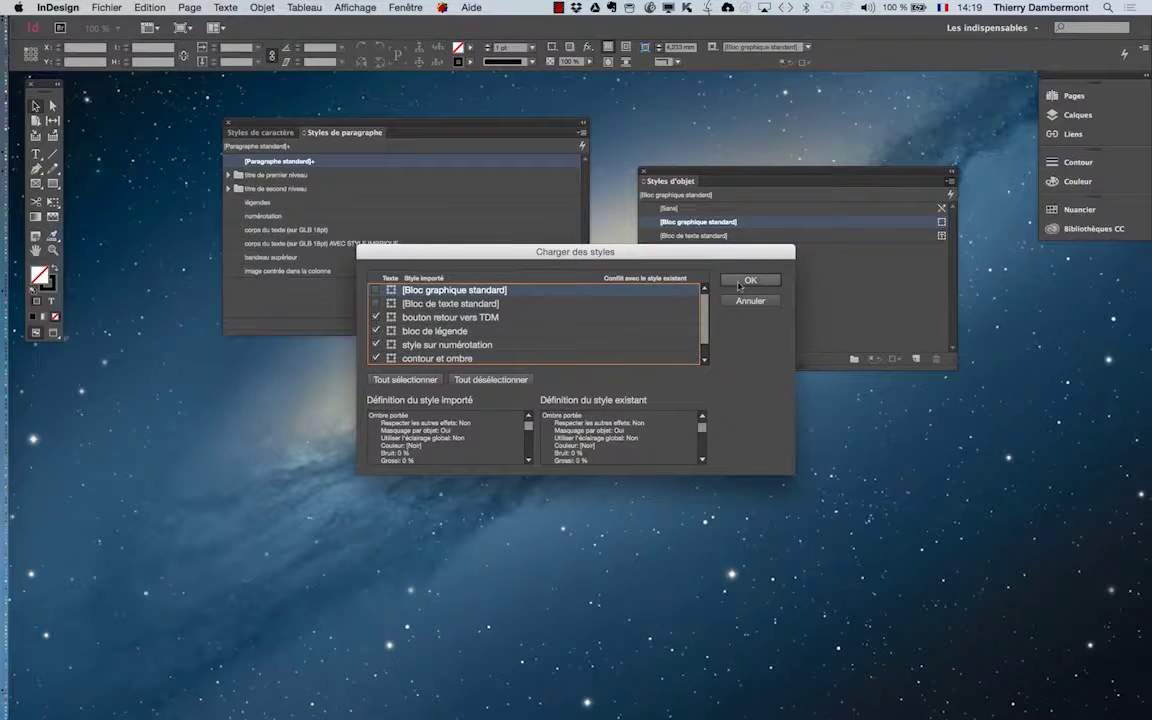
click(921, 270)
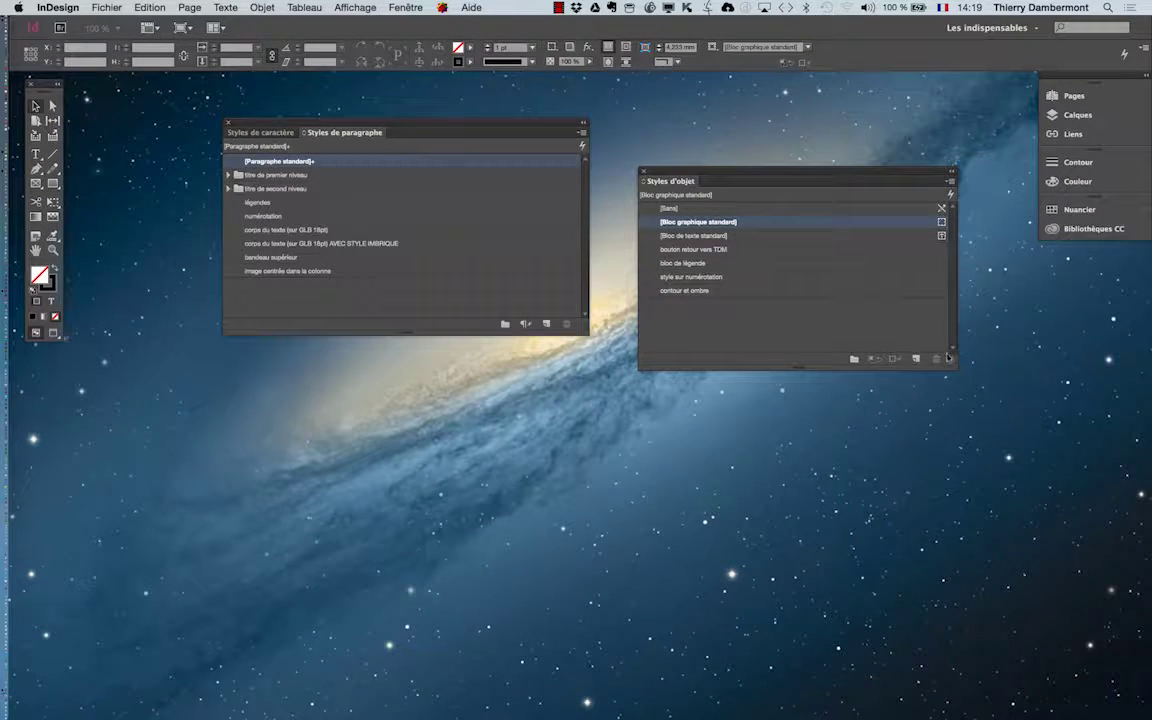
drag(953, 363, 968, 423)
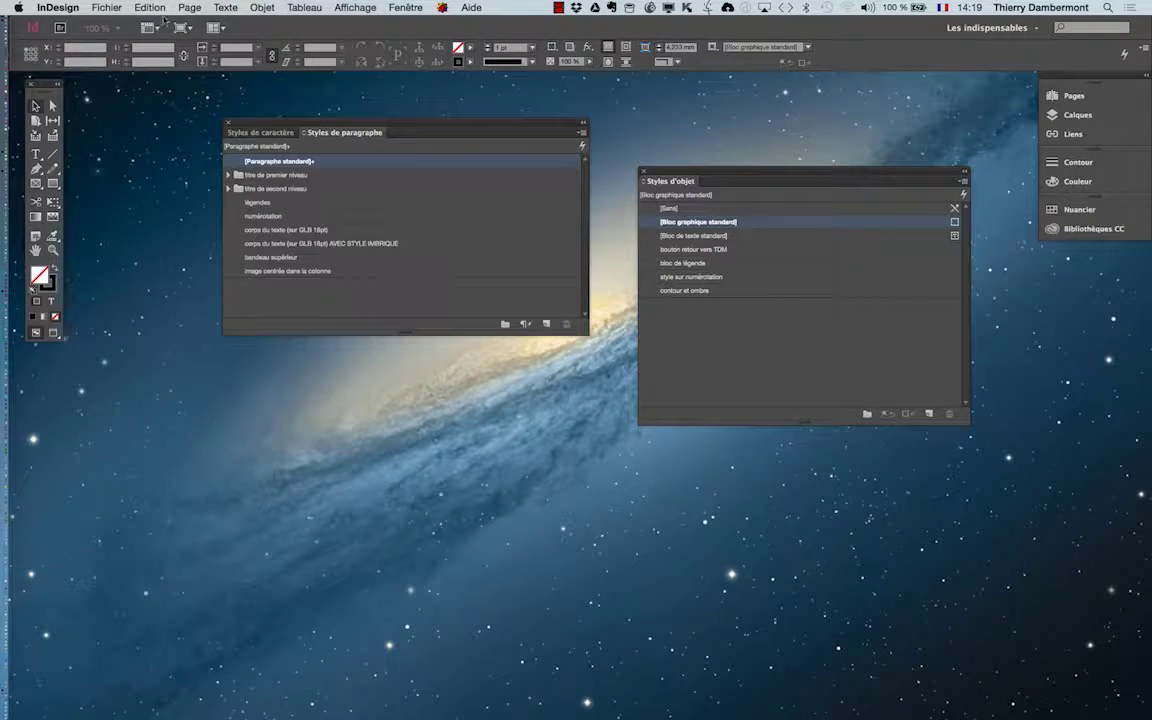
Create a new A3 print document with the default settings for pages, columns and margins.
click(107, 7)
mouse_move(120, 21)
click(335, 37)
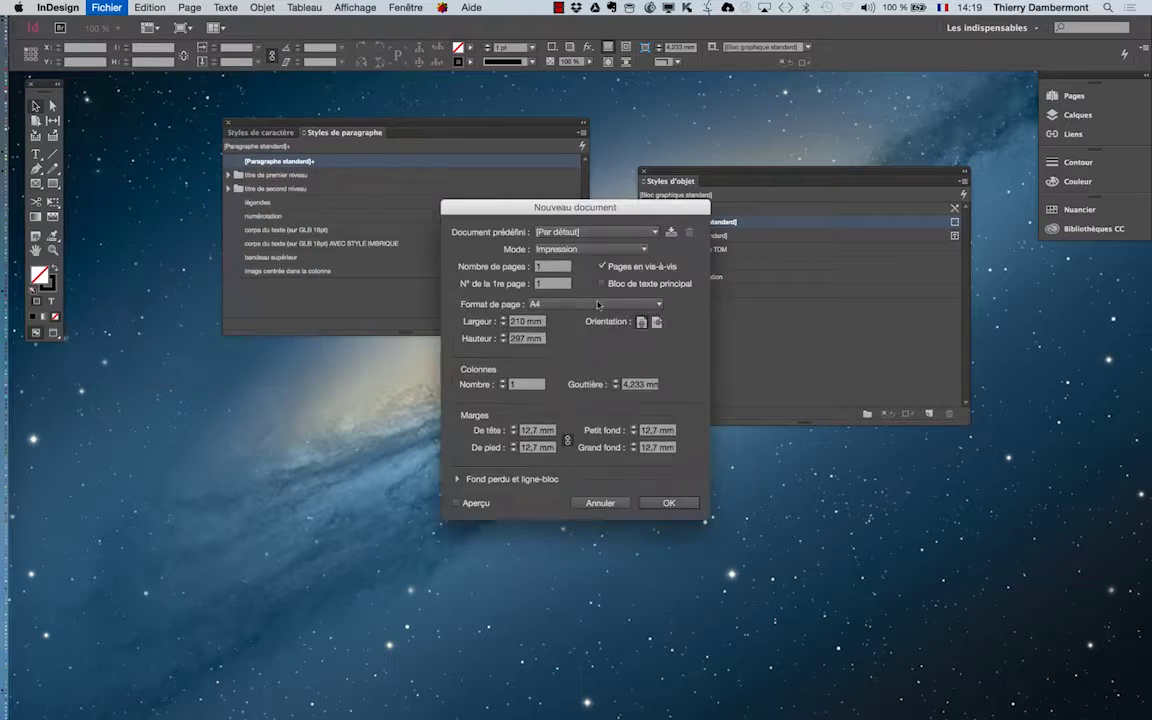
click(570, 304)
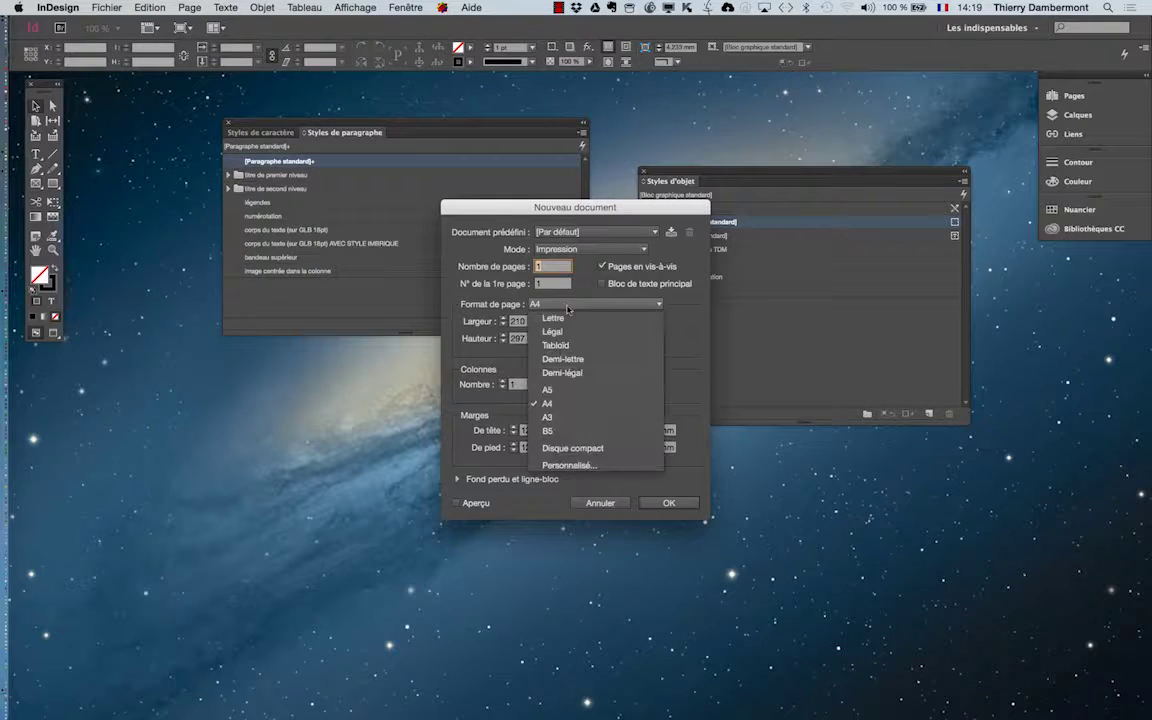
click(576, 416)
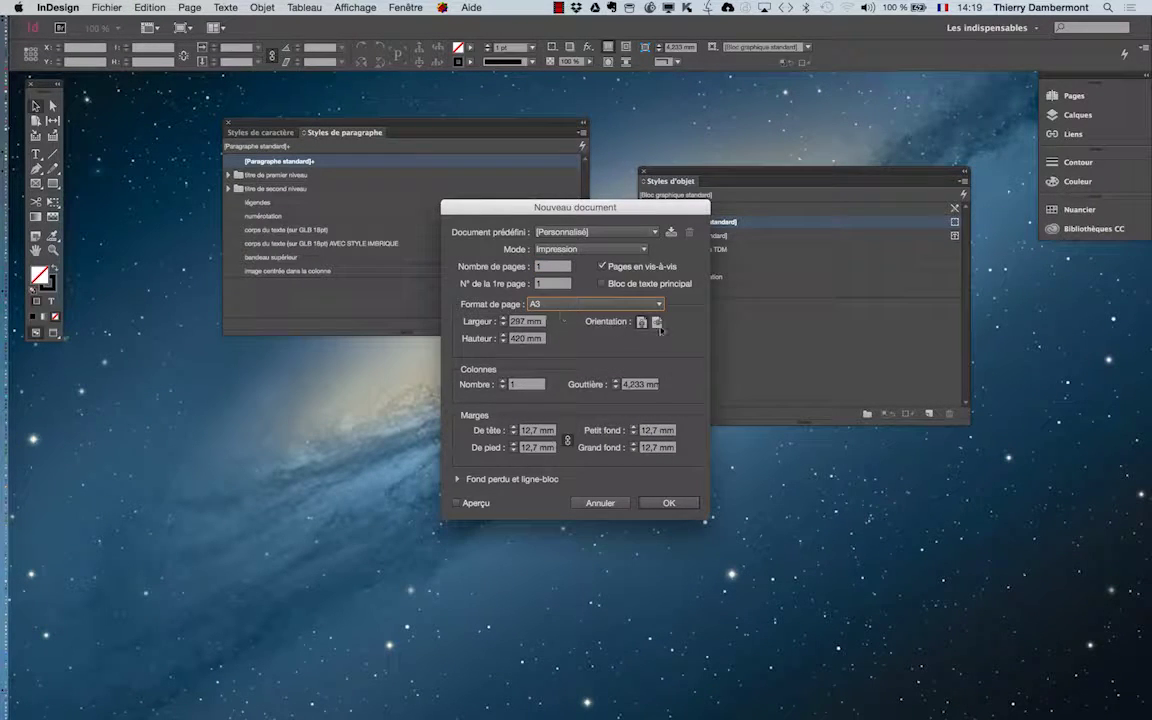
click(669, 503)
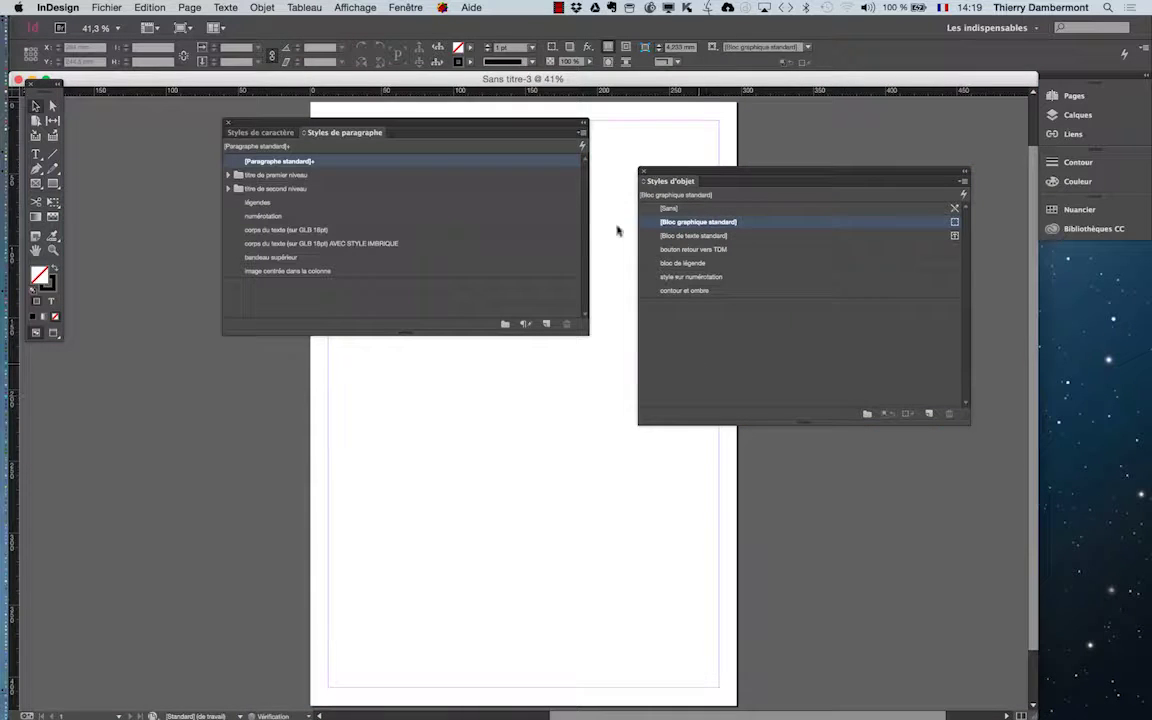
Close the new untitled document and arrange the object styles panel above the paragraph styles panel.
drag(422, 124, 311, 379)
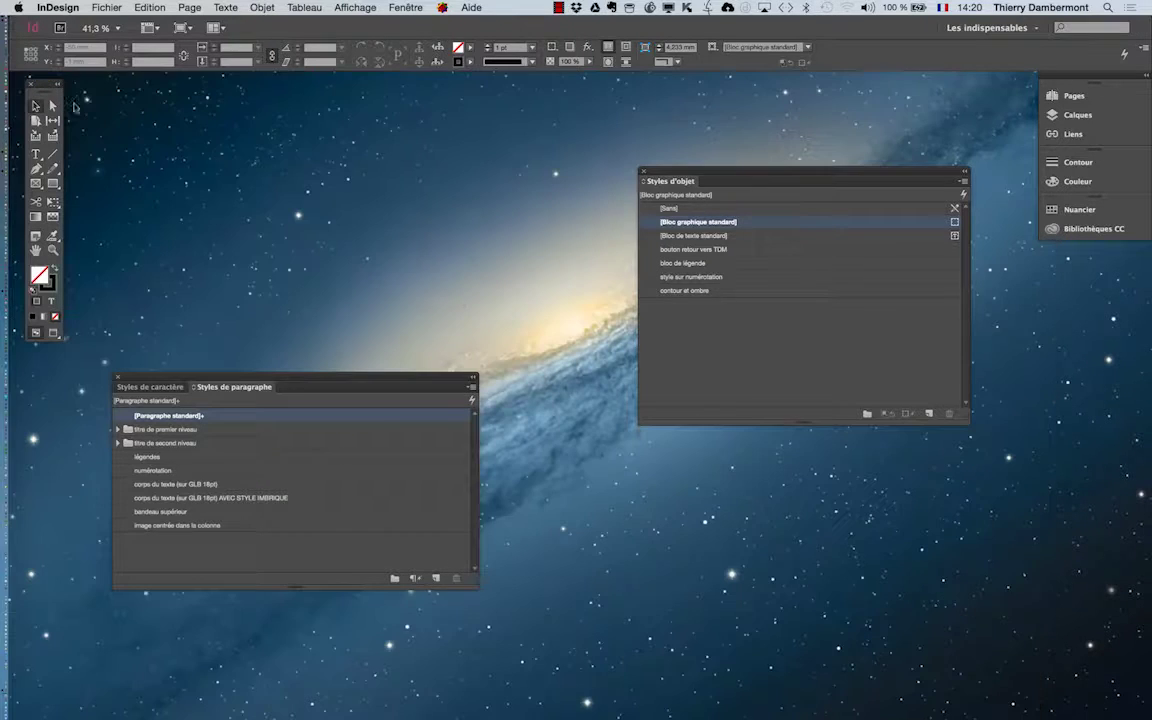
click(17, 79)
drag(663, 178, 146, 105)
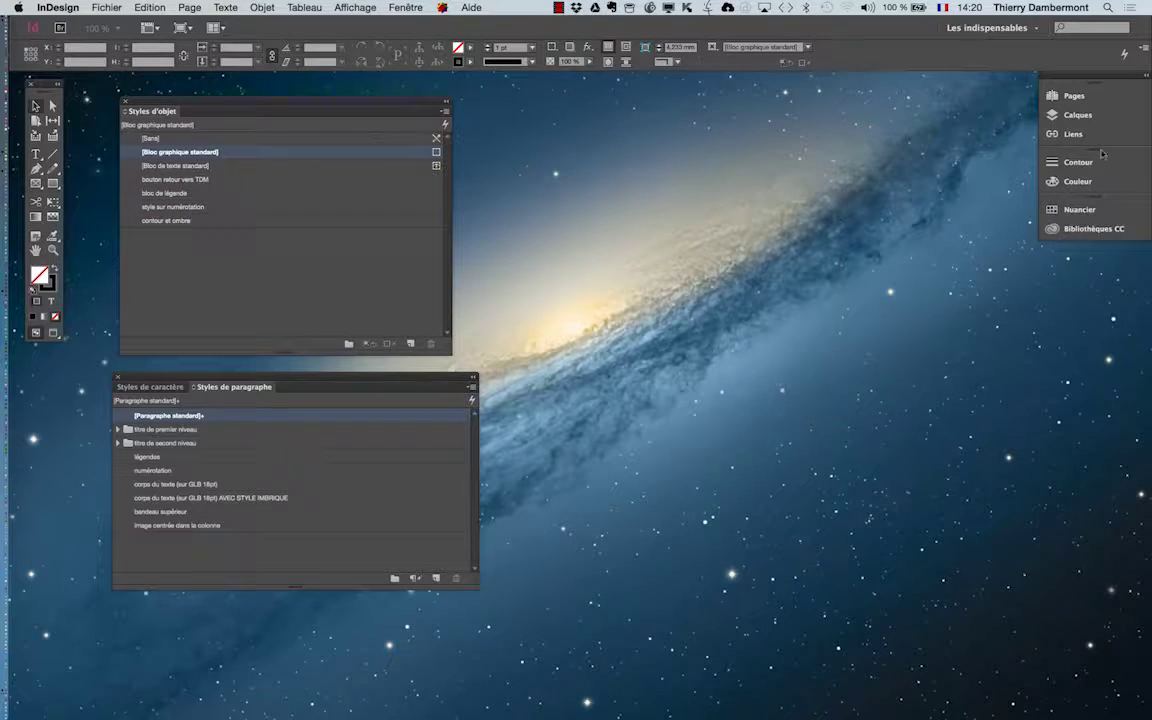
Detach the Nuancier swatches as a floating panel, collapse the CC library, and enlarge the swatches panel.
click(1079, 210)
drag(904, 197, 603, 150)
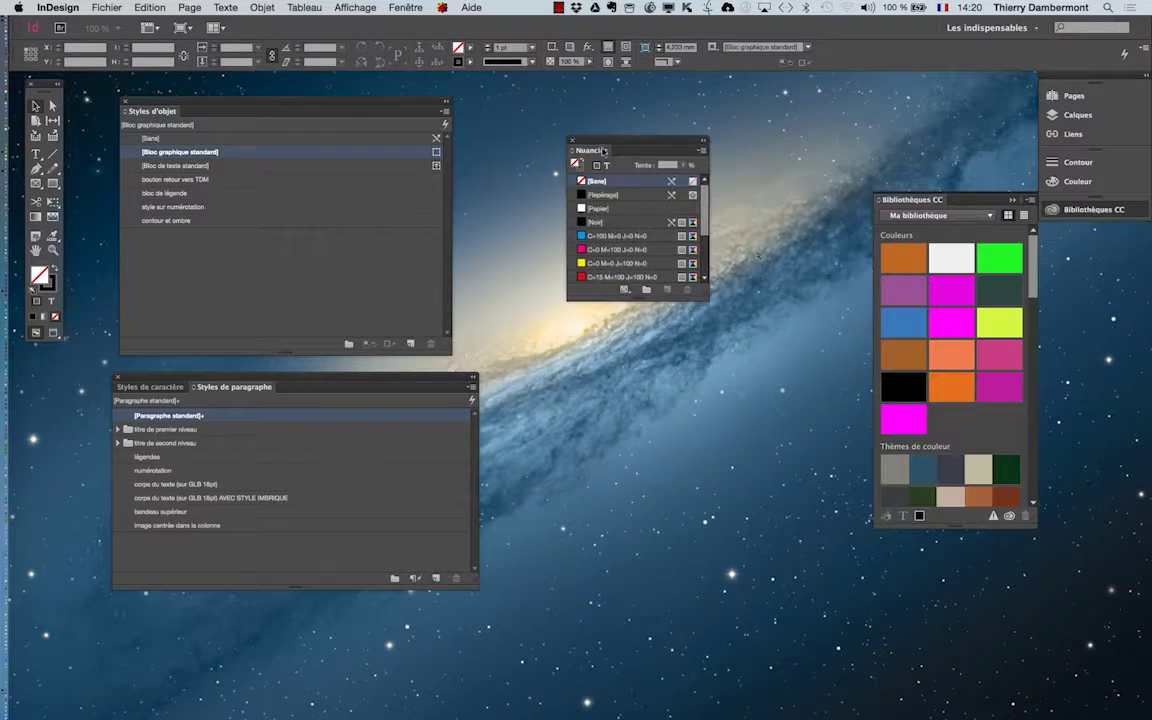
click(1012, 201)
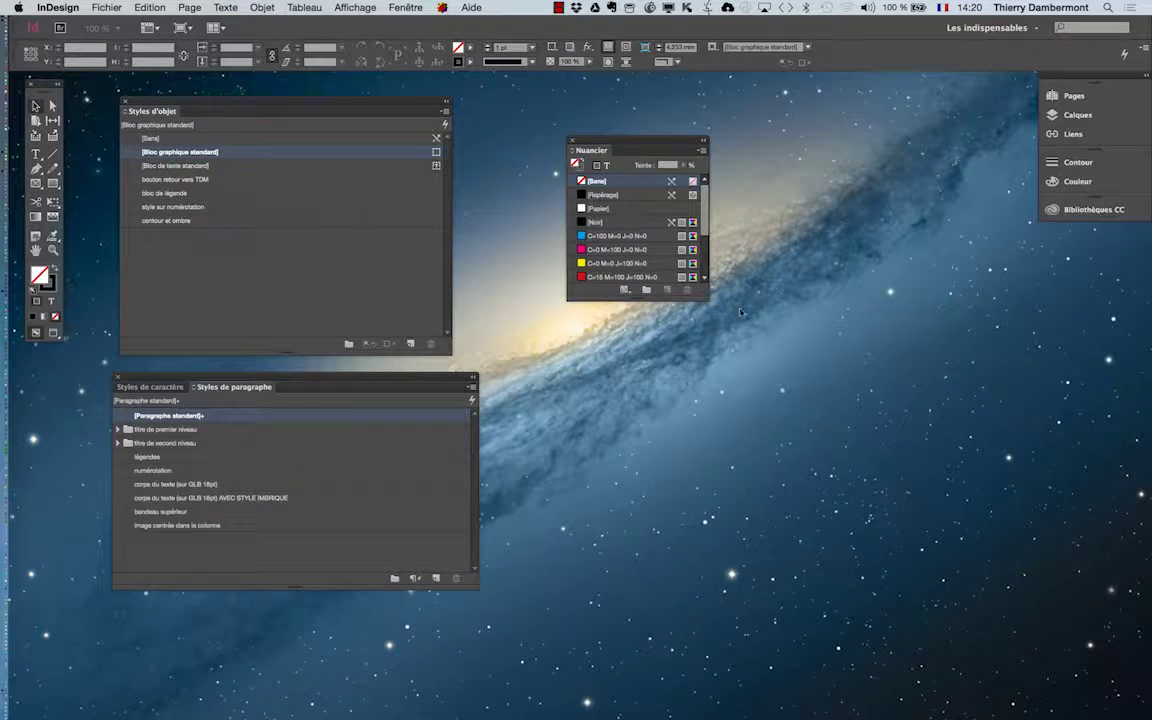
drag(702, 293, 919, 424)
Reposition the enlarged swatches panel so it is roughly level with the top of the object styles panel.
click(913, 150)
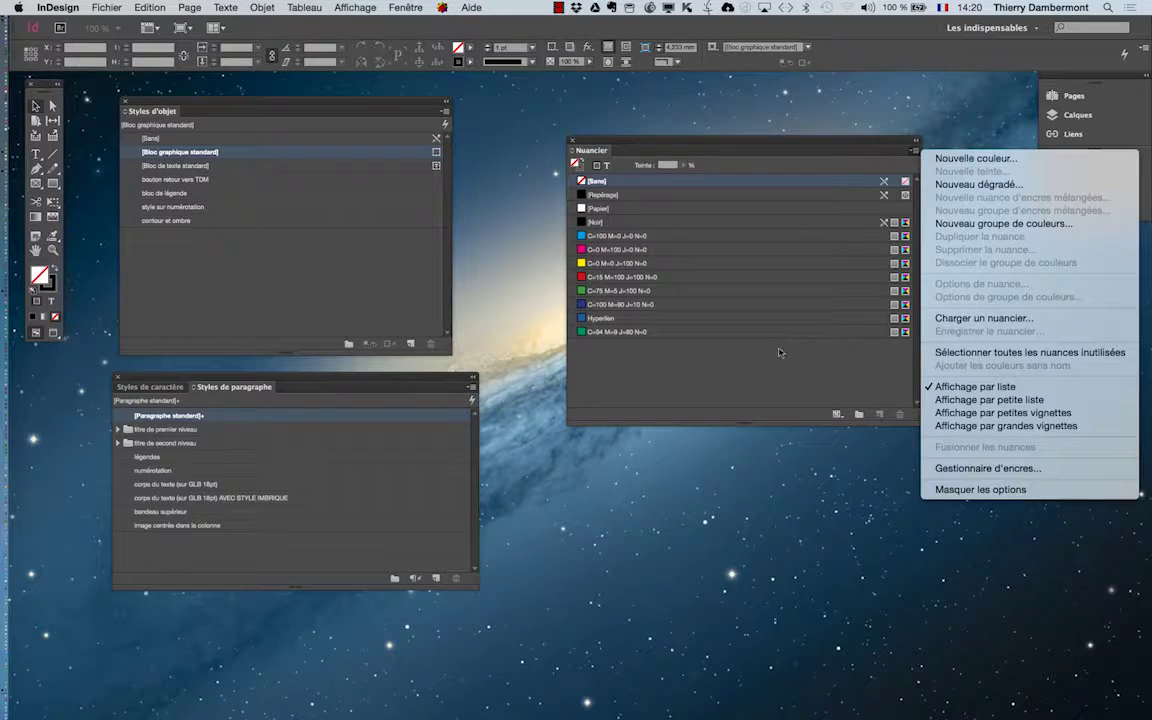
click(706, 304)
drag(663, 150, 694, 102)
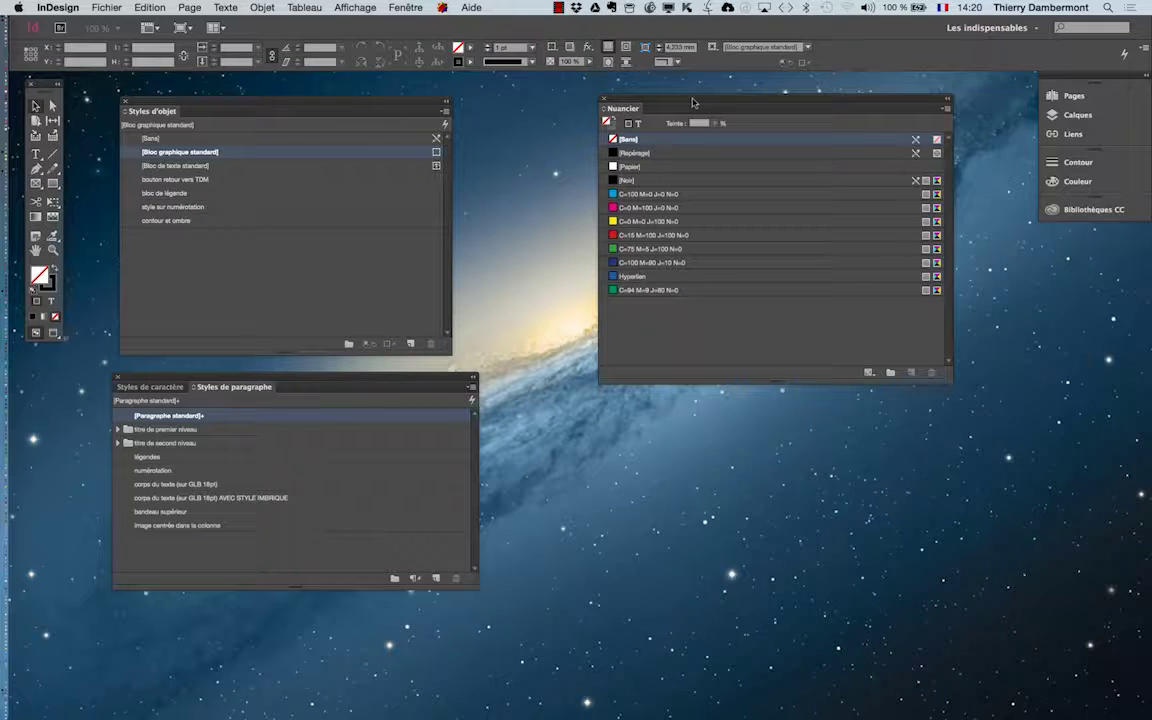
Start a new colour swatch and set its colour mode to PANTONE+ Solid Coated.
click(944, 111)
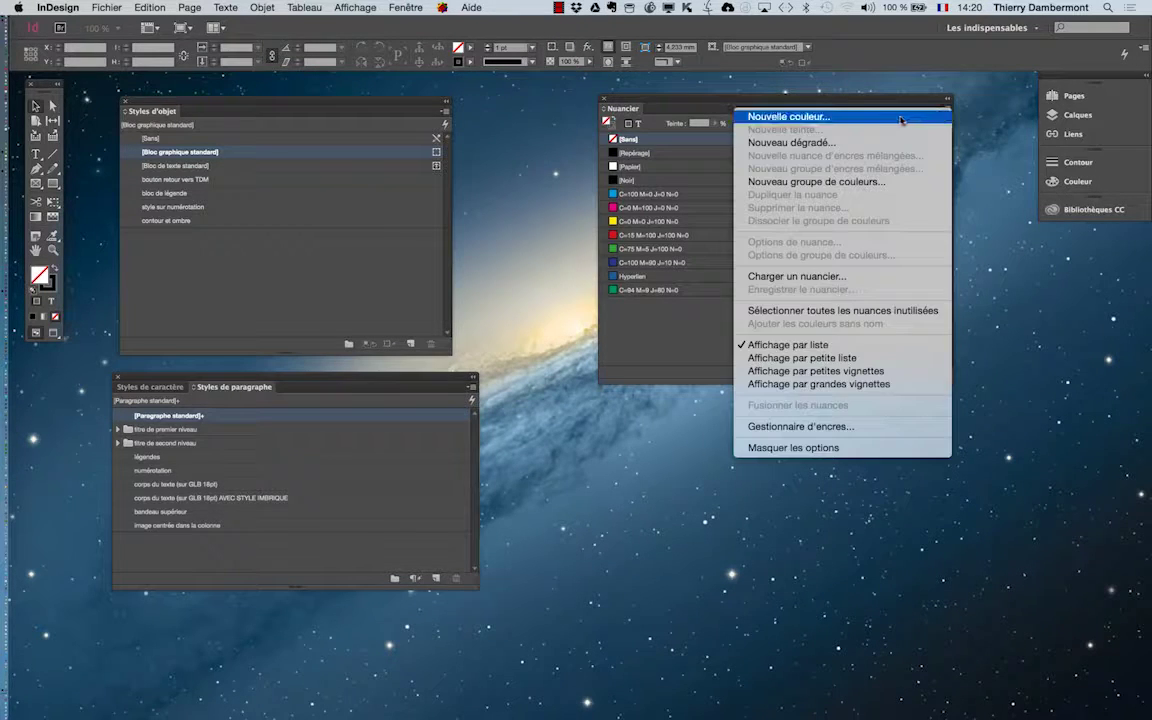
click(901, 120)
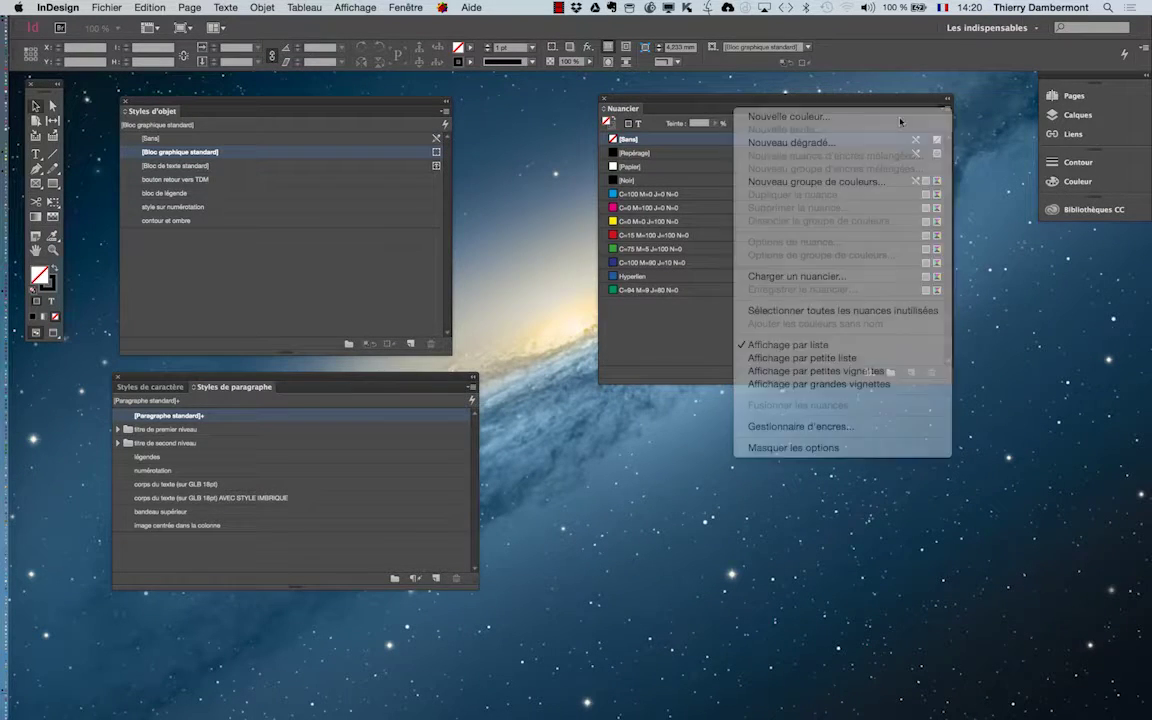
drag(608, 228, 862, 191)
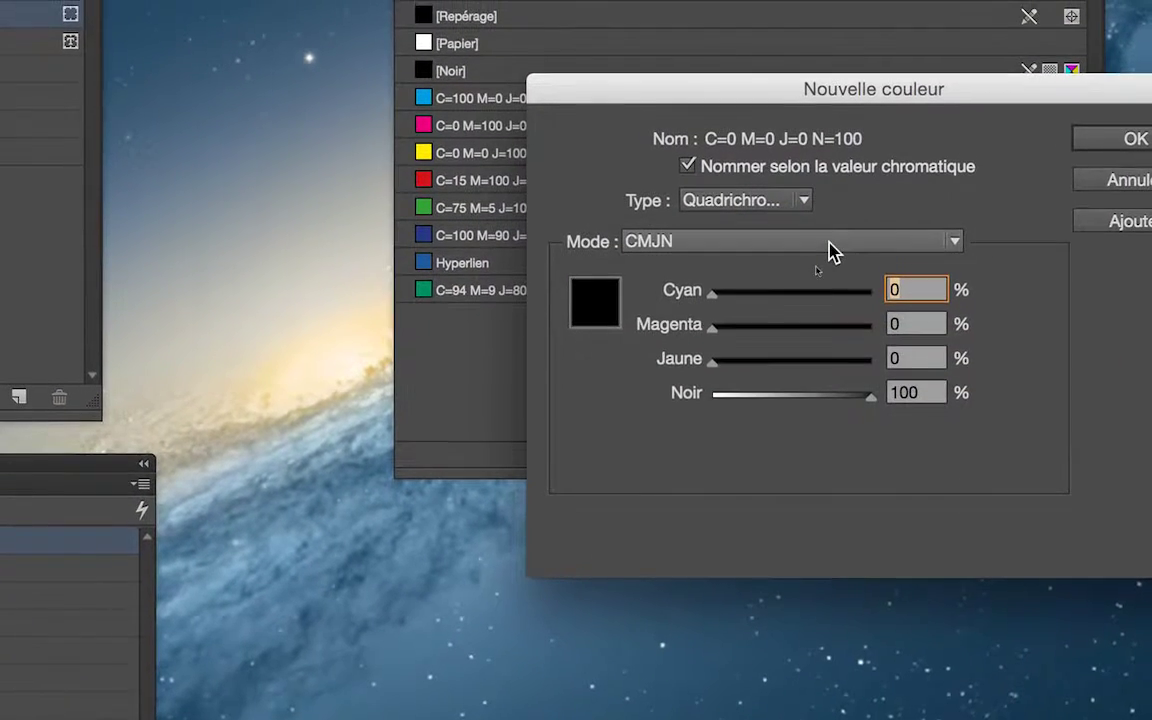
click(828, 250)
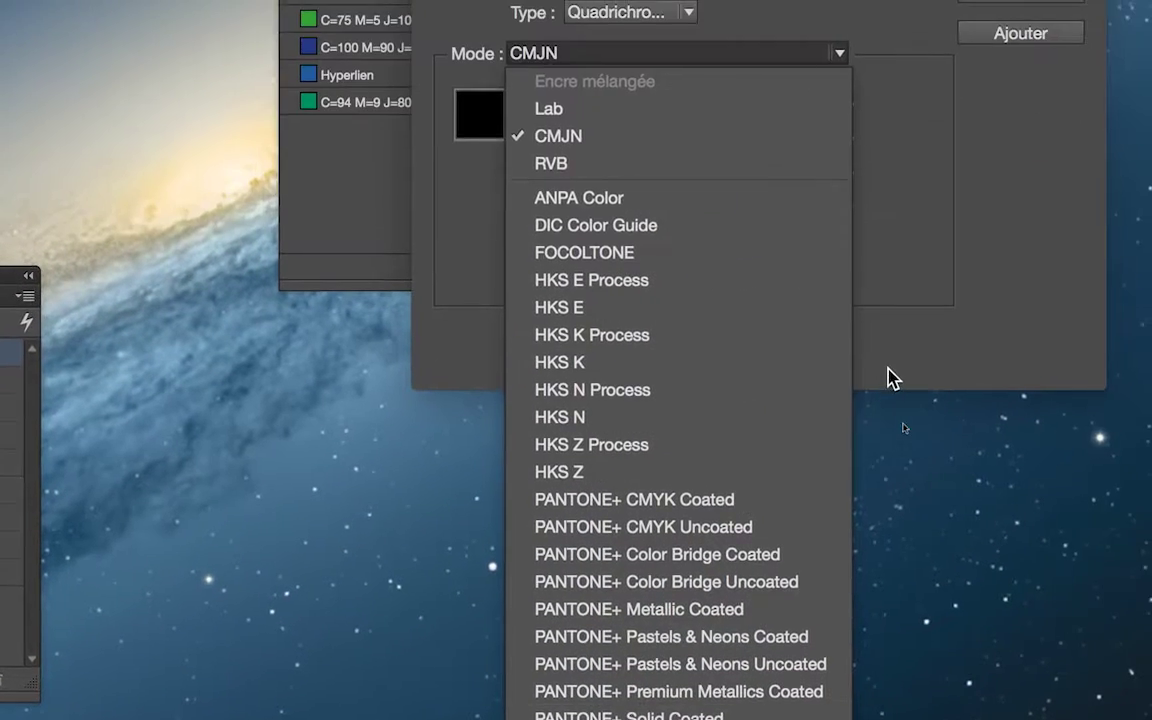
click(982, 144)
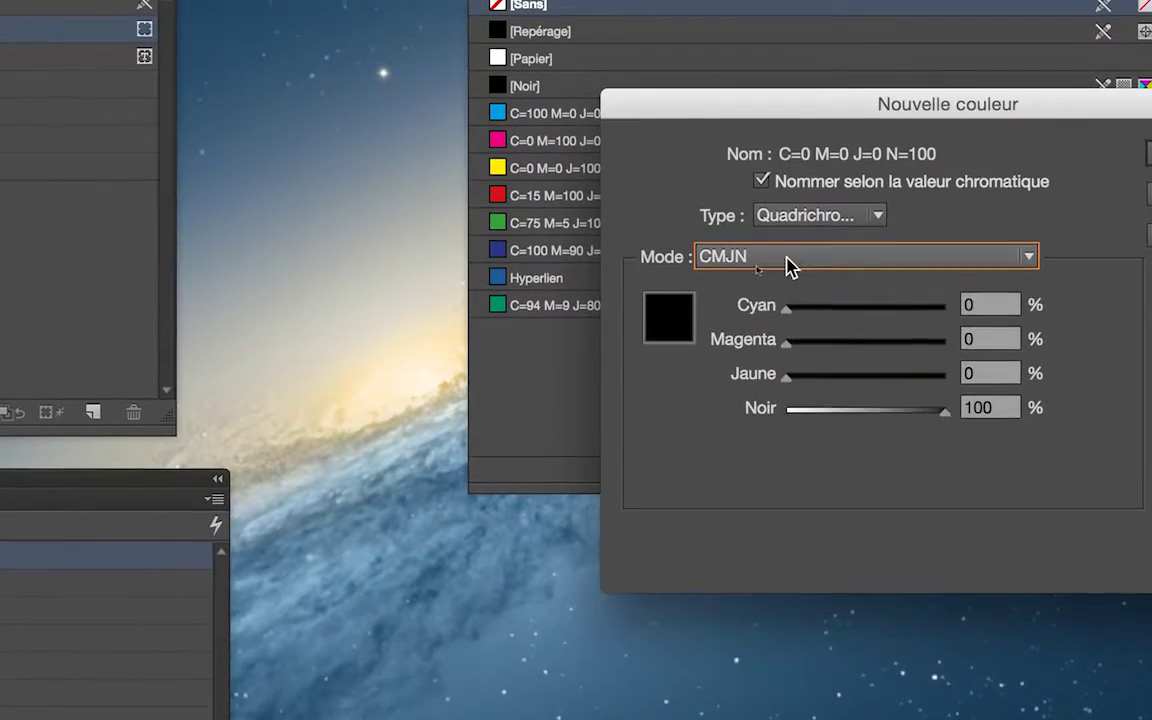
click(771, 243)
click(784, 262)
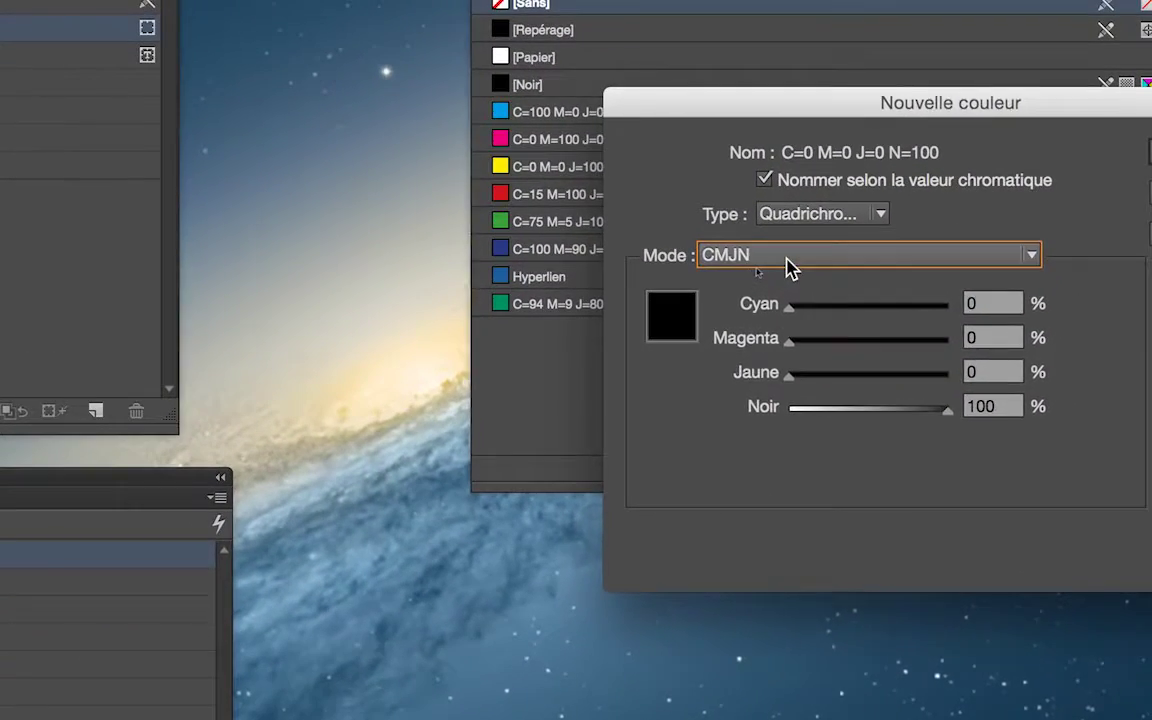
click(785, 271)
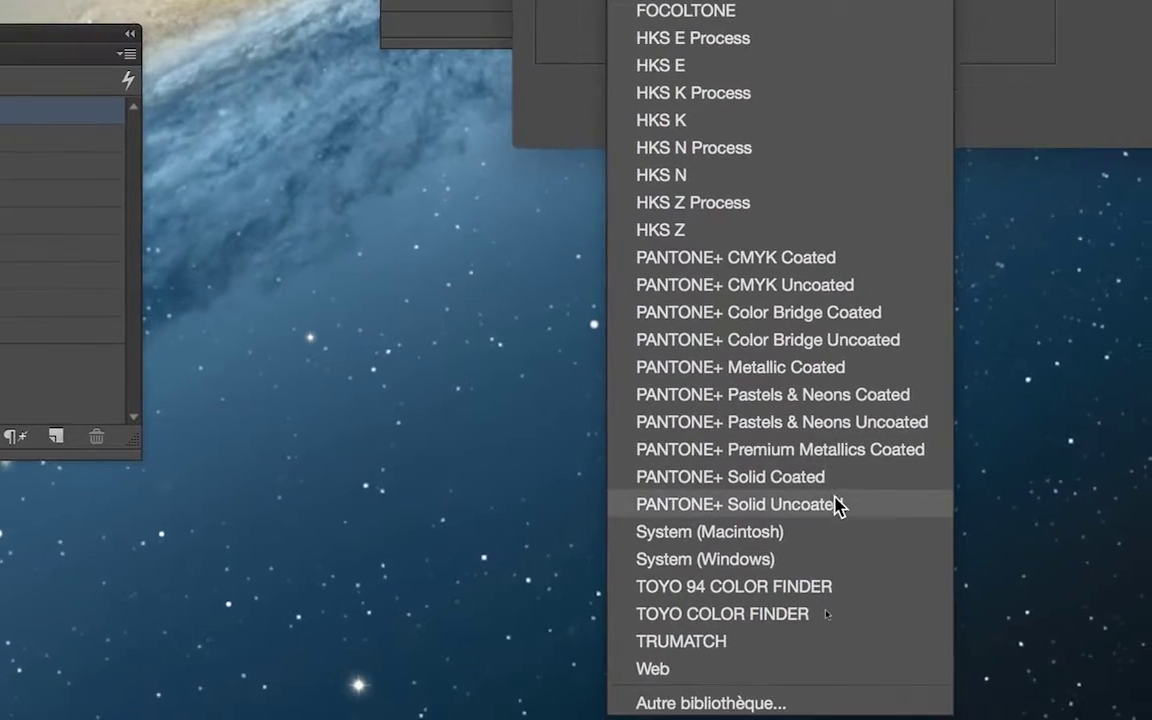
click(836, 482)
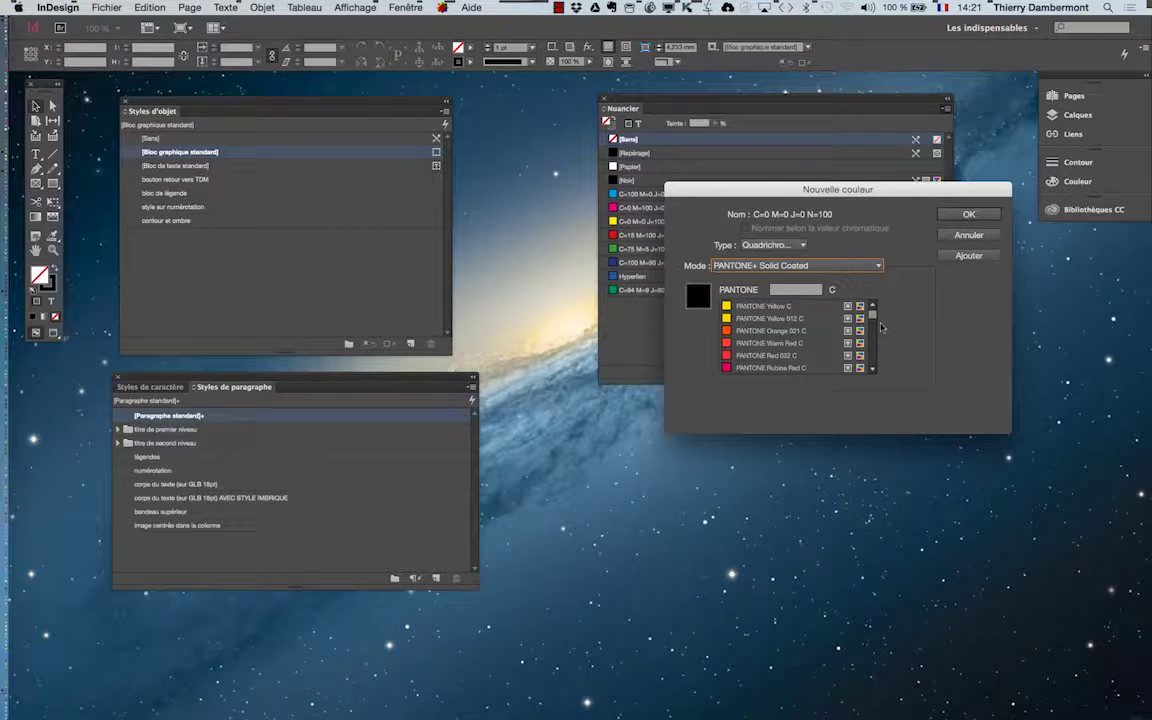
Select the whole PANTONE+ Solid Coated range from PANTONE Yellow C to PANTONE Black 7 C and add it to the swatches.
click(762, 307)
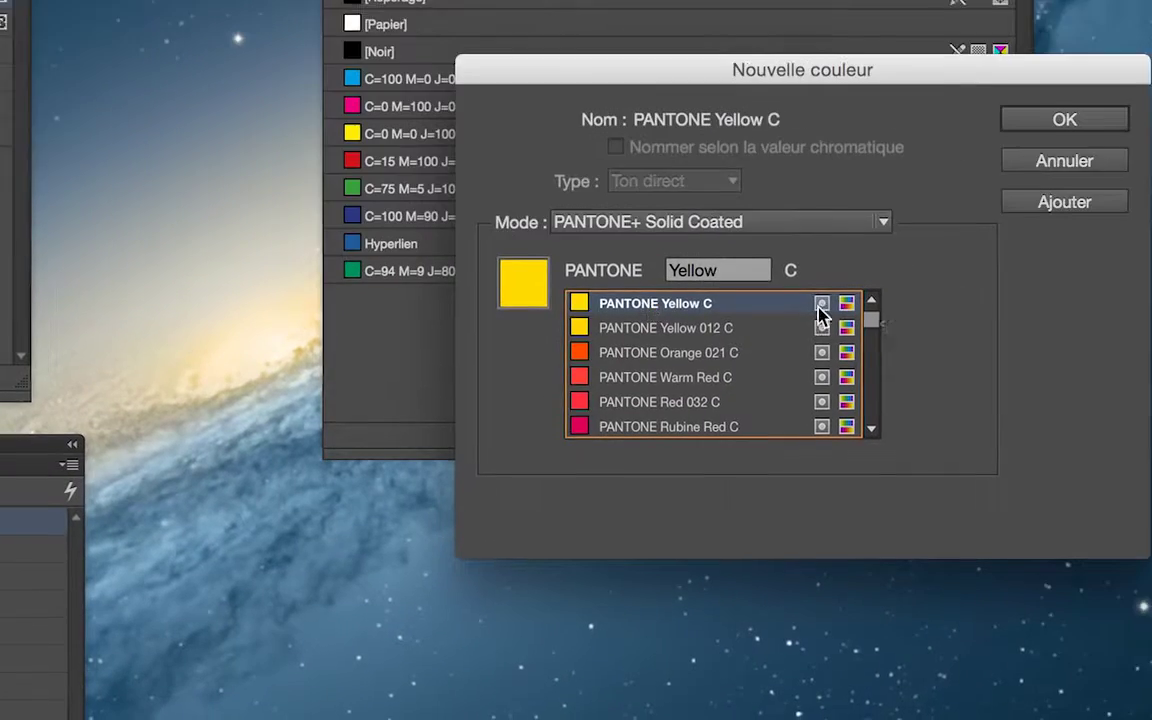
drag(868, 315, 874, 437)
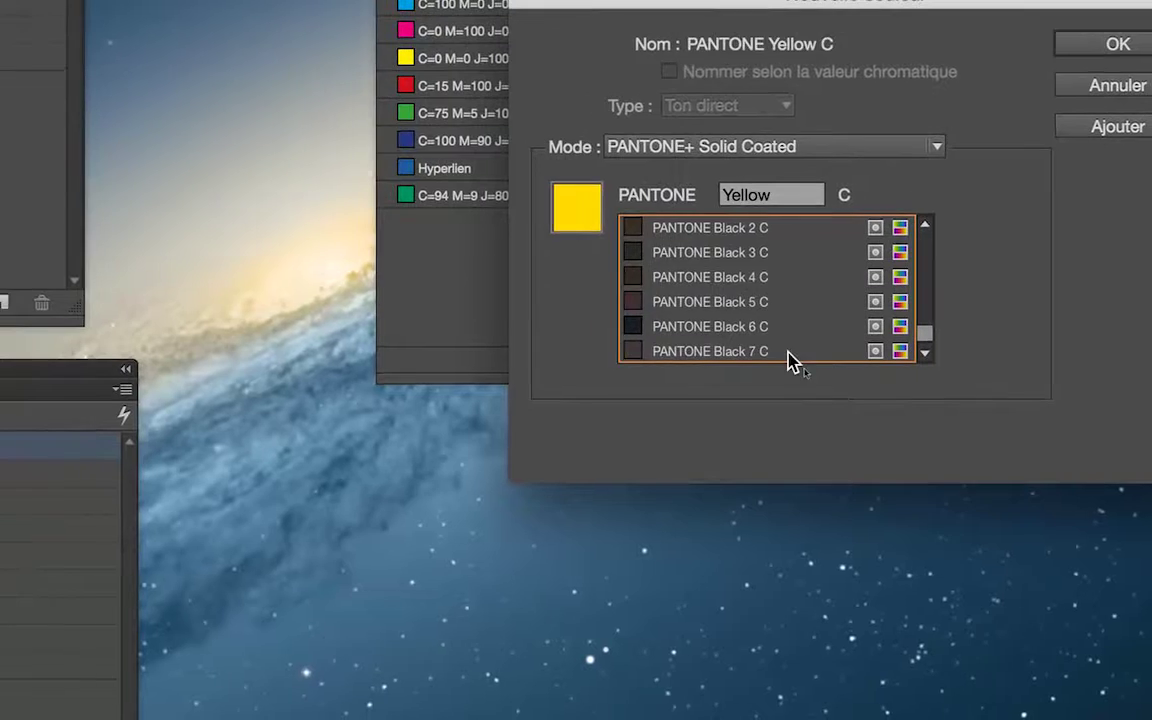
shift+click(730, 343)
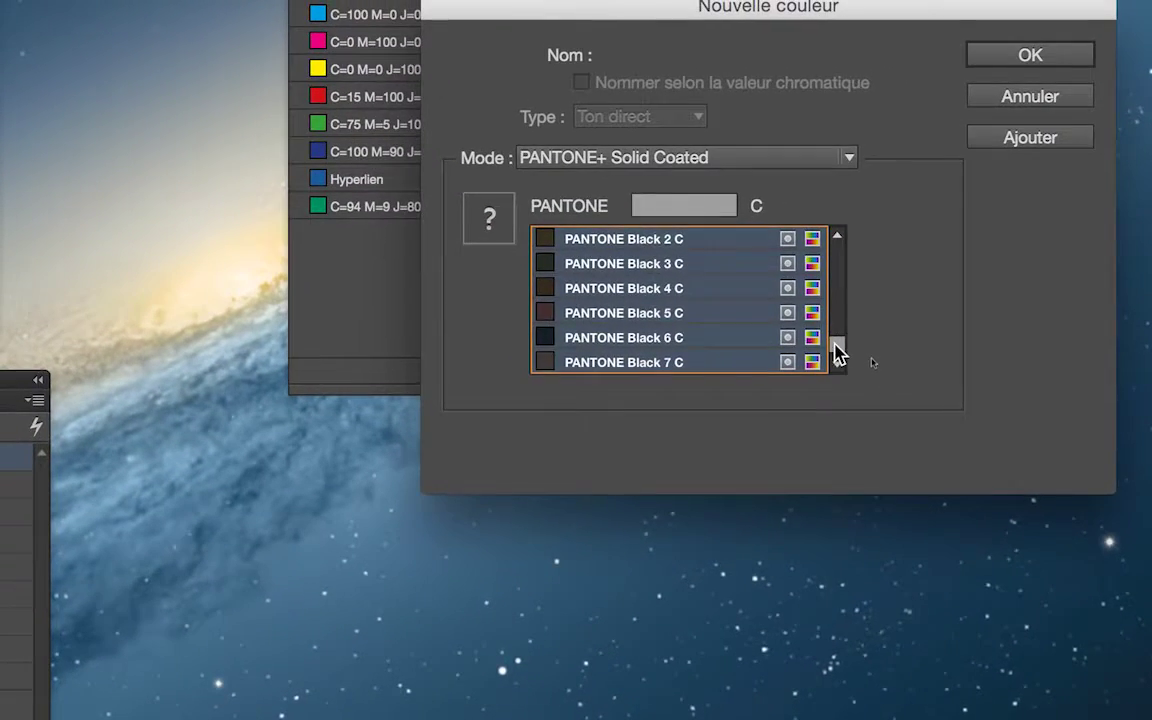
drag(901, 342, 900, 263)
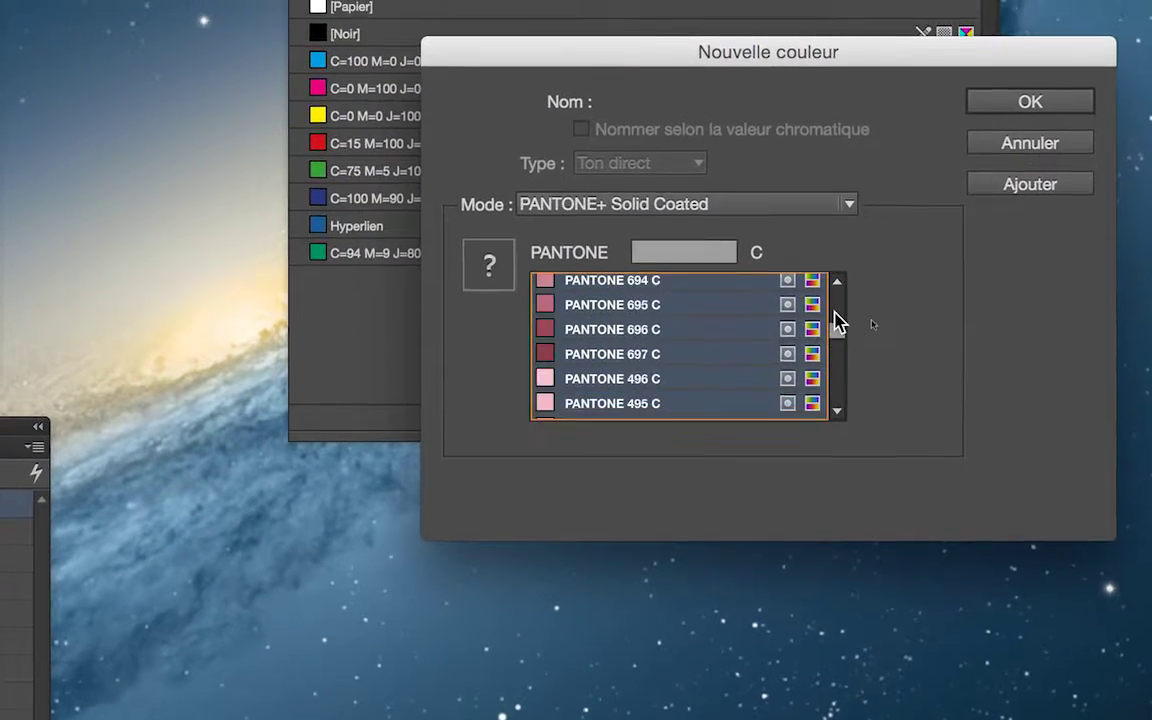
drag(837, 322, 835, 298)
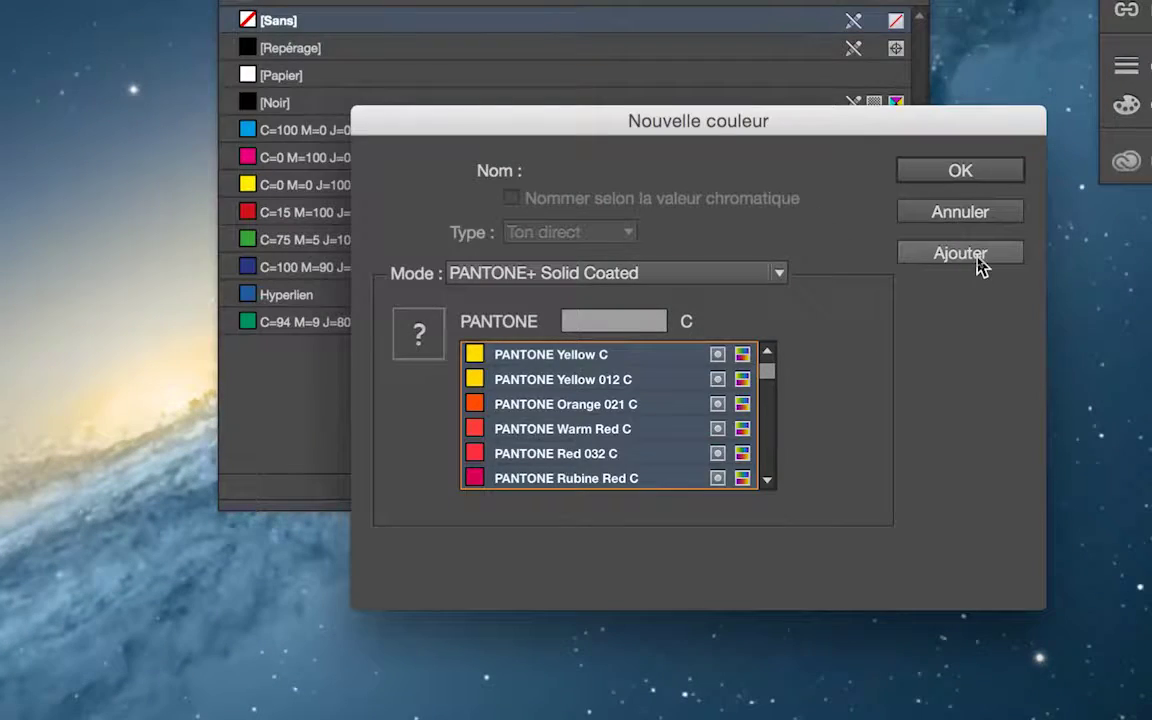
click(978, 262)
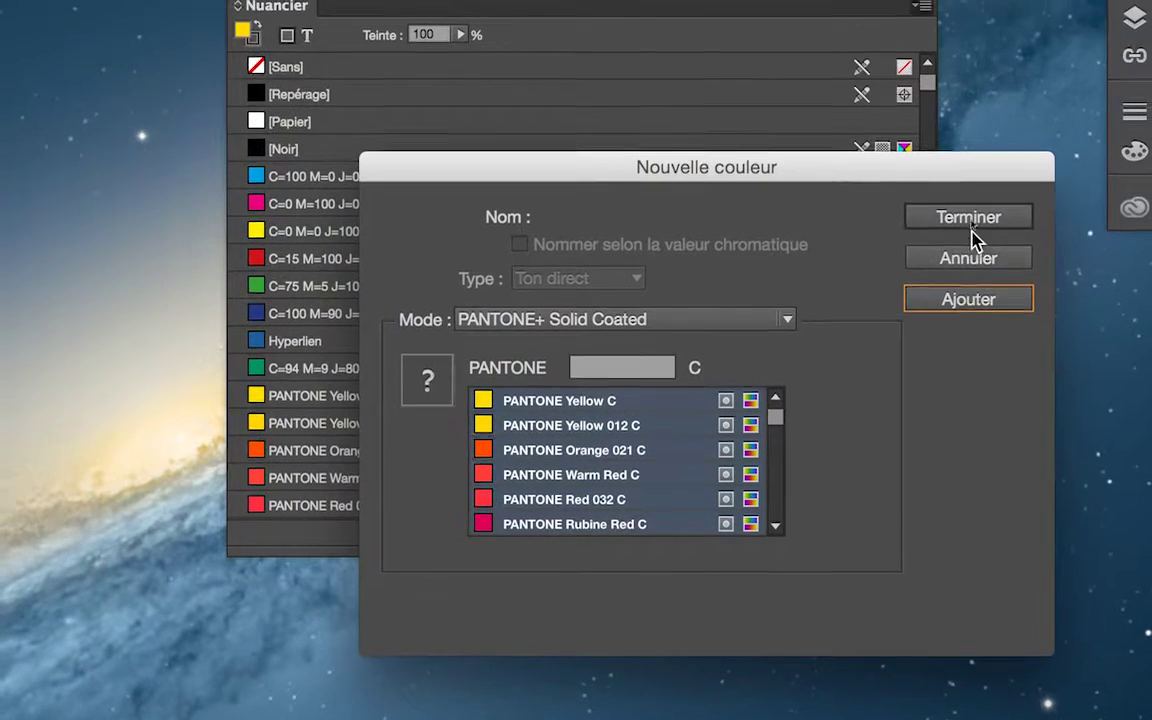
click(954, 178)
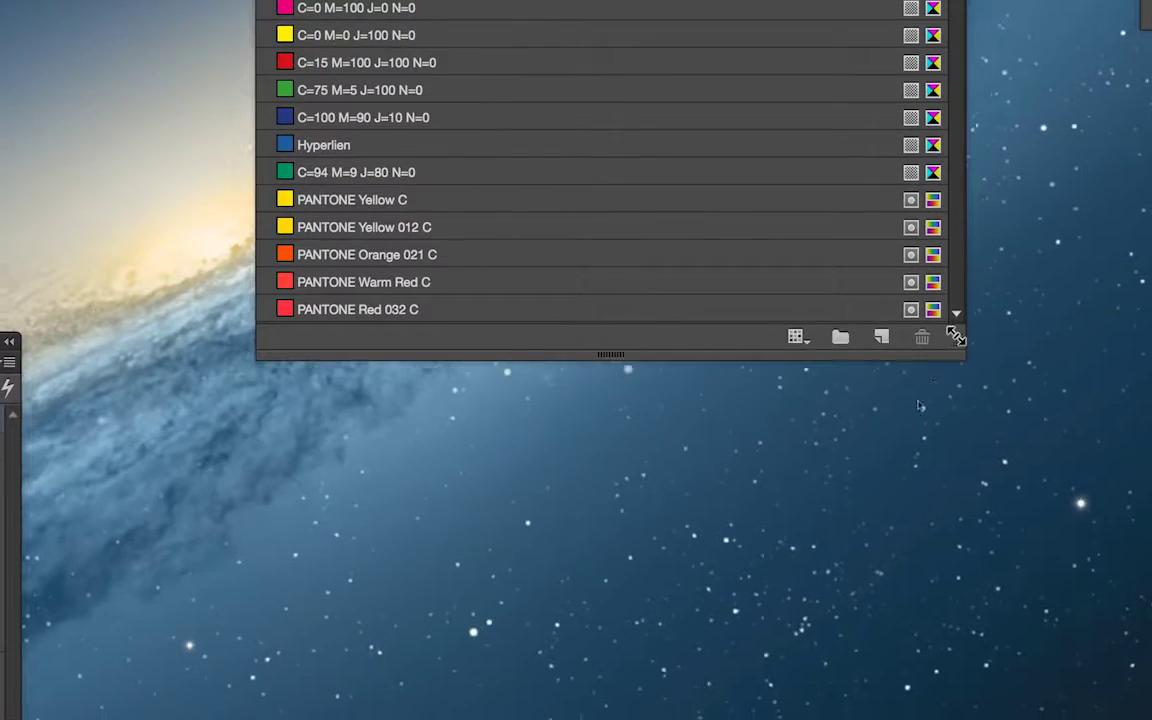
Make the swatches panel taller, display the swatches as large thumbnails, and browse through the PANTONE colours.
drag(955, 337, 796, 629)
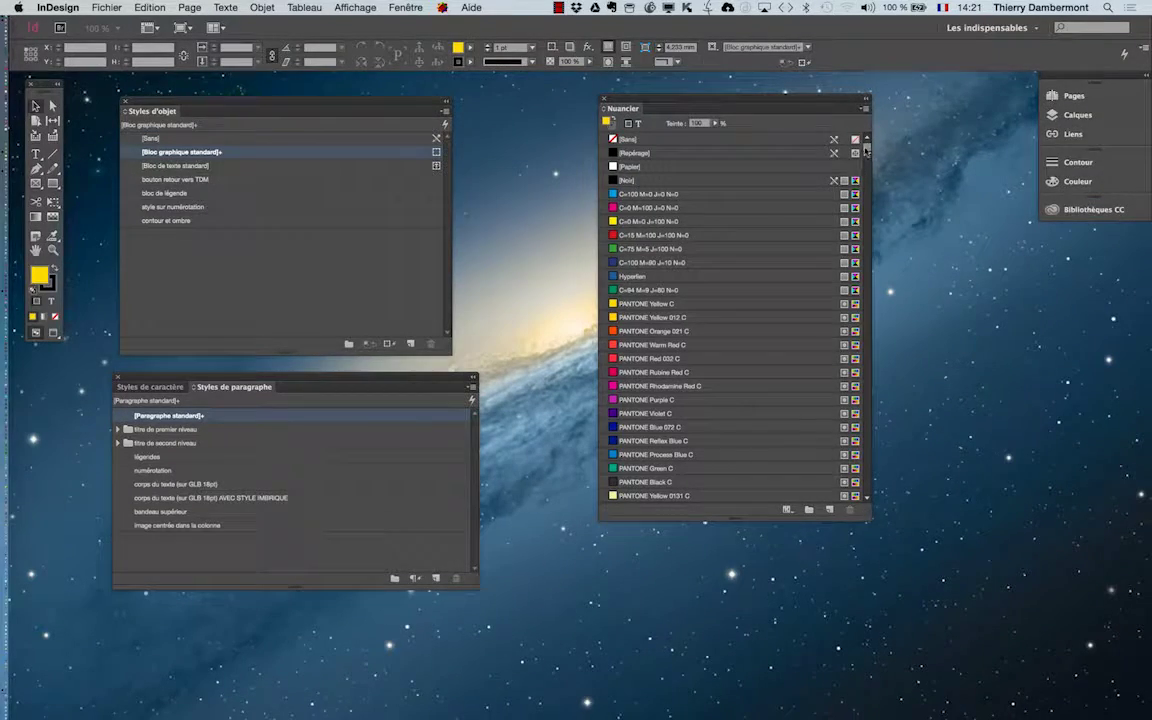
drag(865, 148, 866, 103)
click(870, 110)
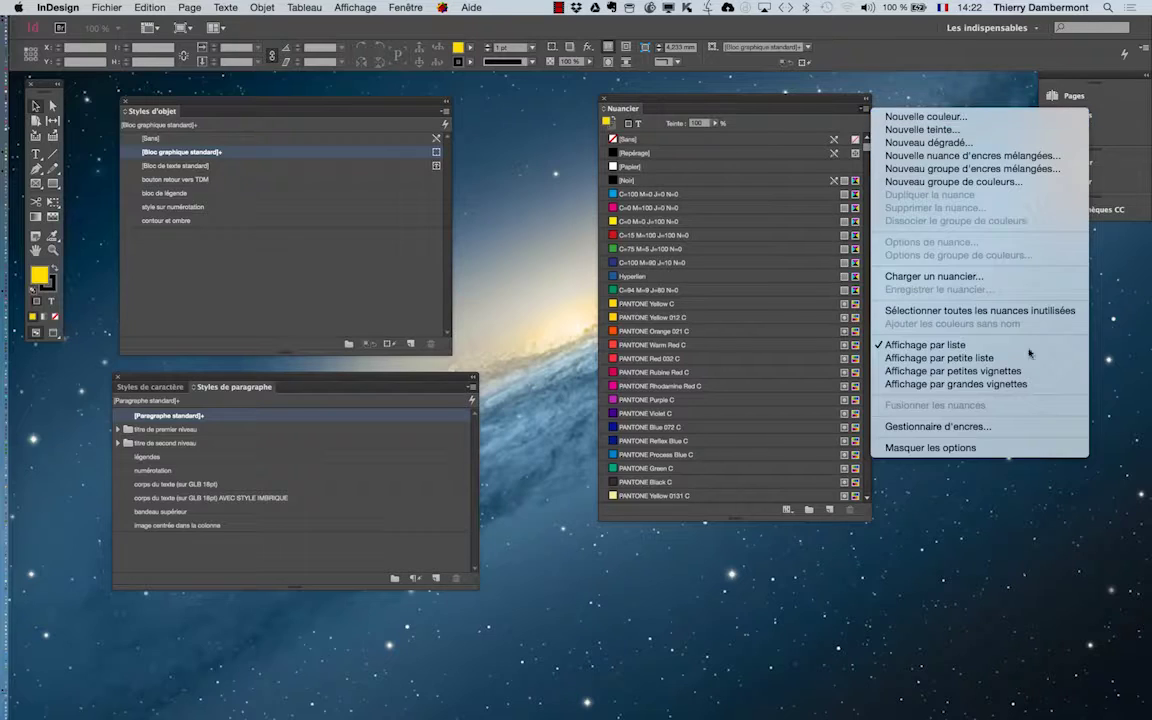
click(1020, 384)
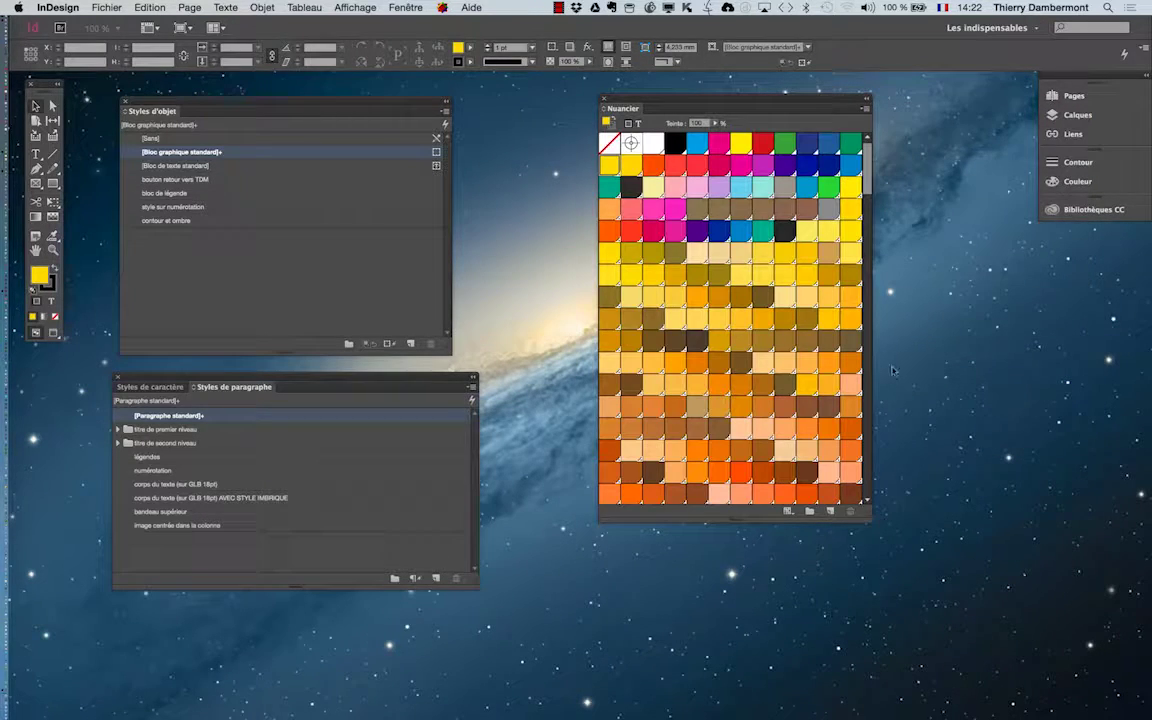
drag(866, 165, 870, 138)
scroll(861, 267, down, 15)
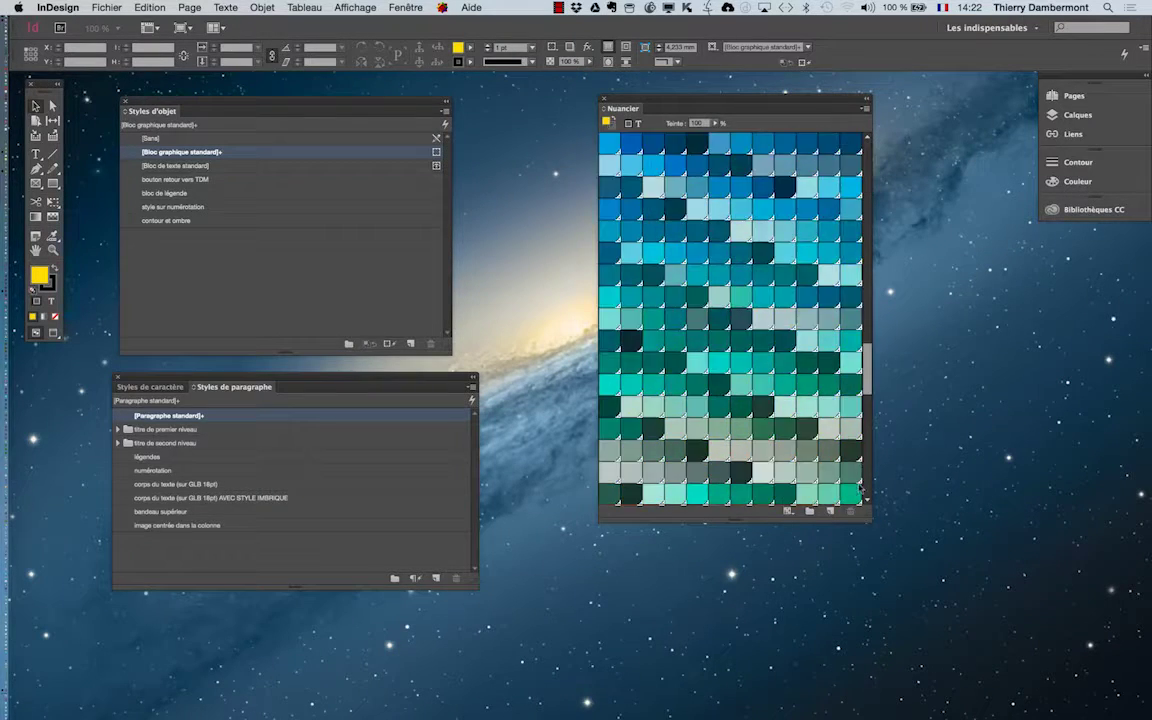
Display the swatches as a small list and reduce the width of the swatches panel.
click(864, 110)
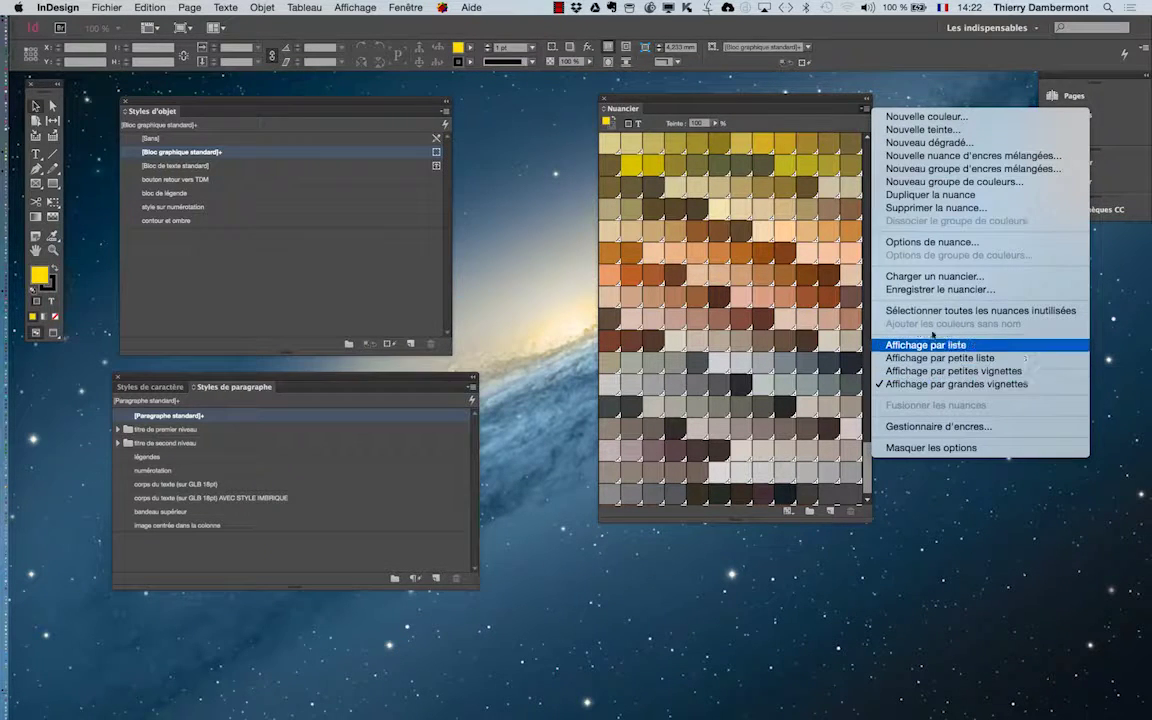
click(835, 113)
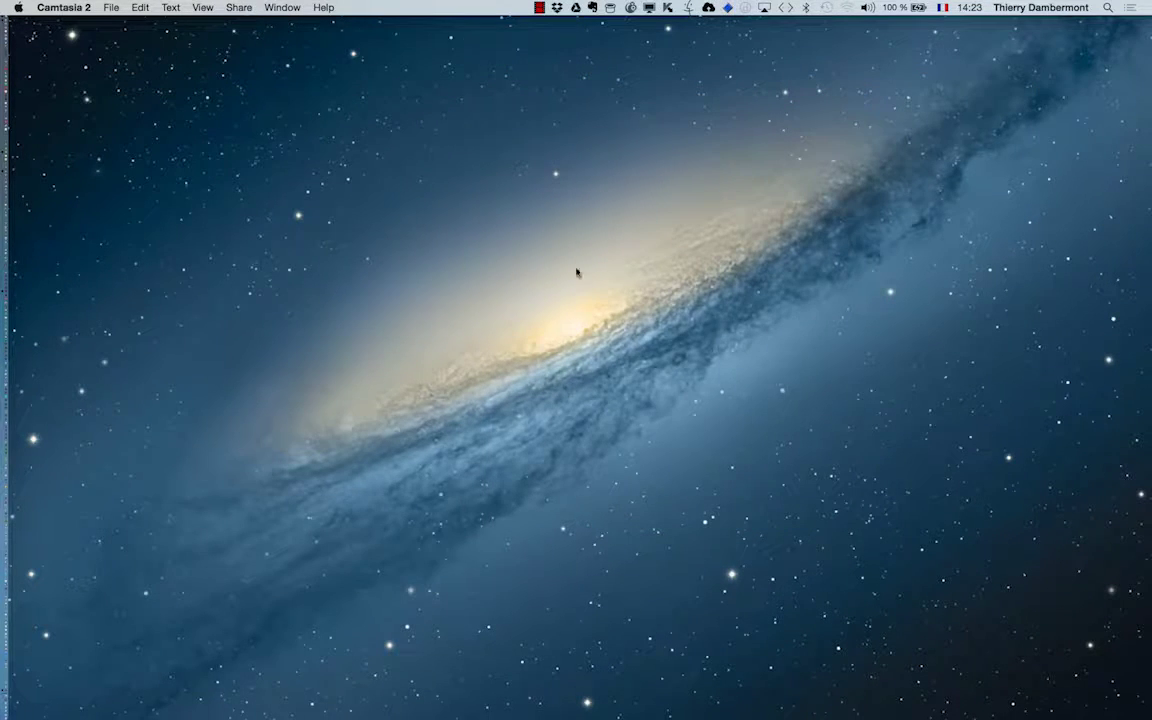
key(super+Tab)
click(866, 100)
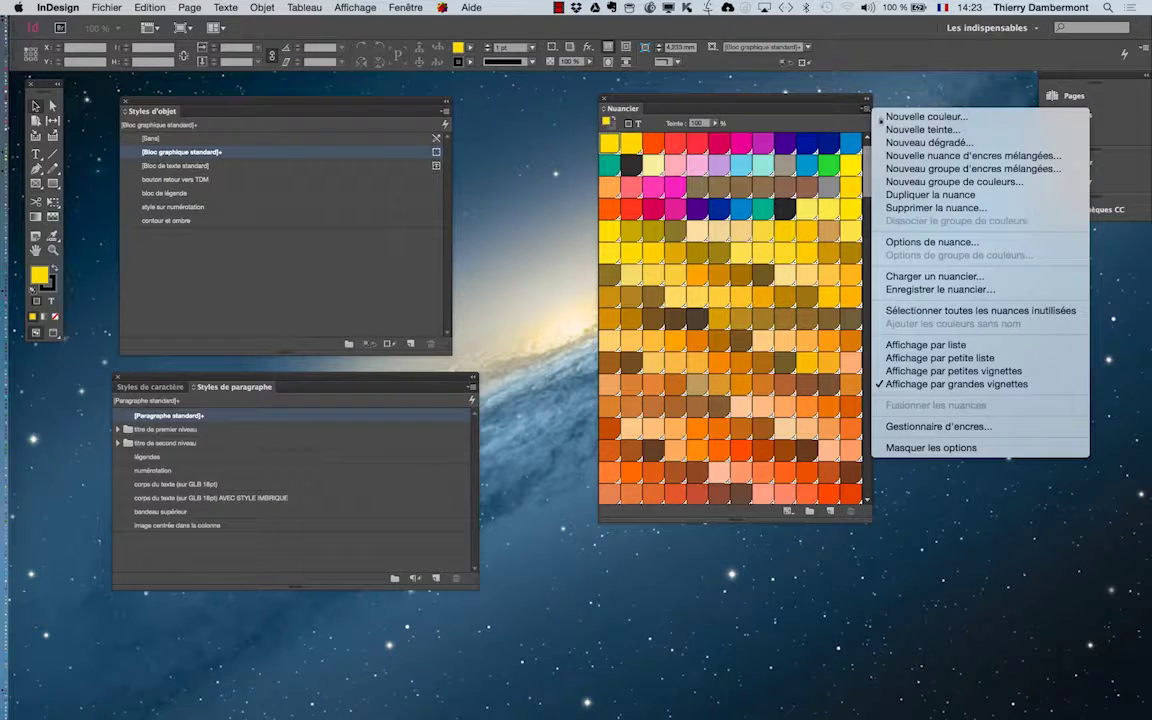
click(1001, 358)
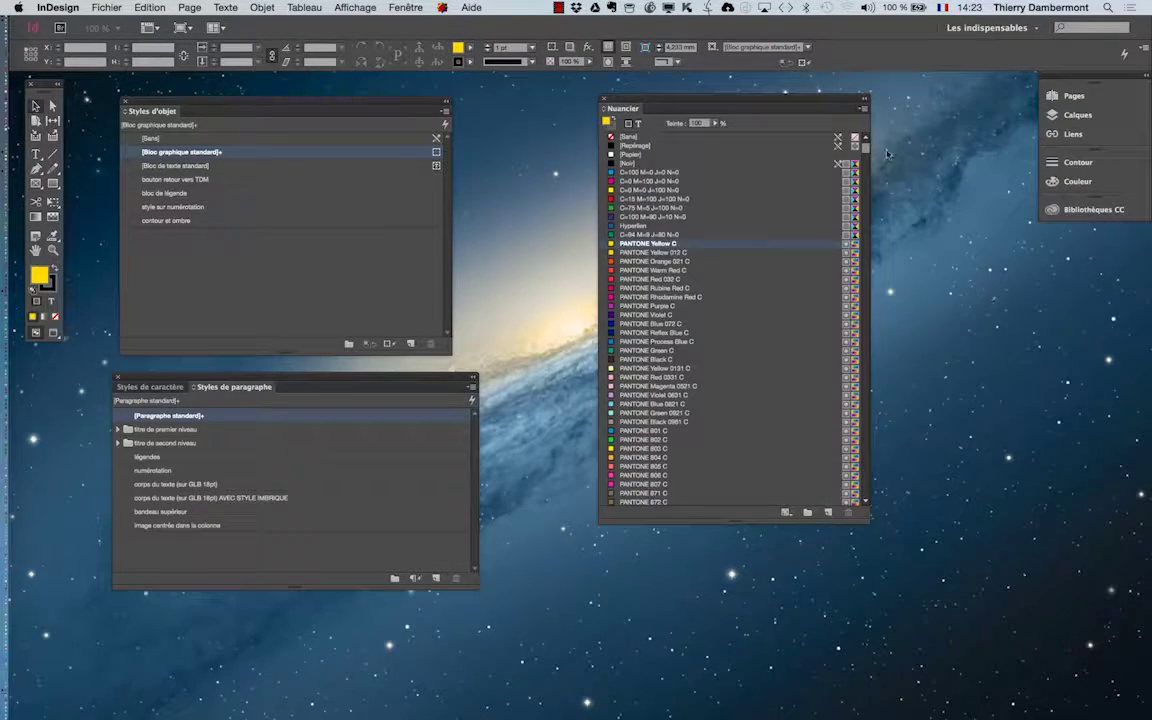
drag(866, 148, 868, 65)
drag(850, 515, 785, 503)
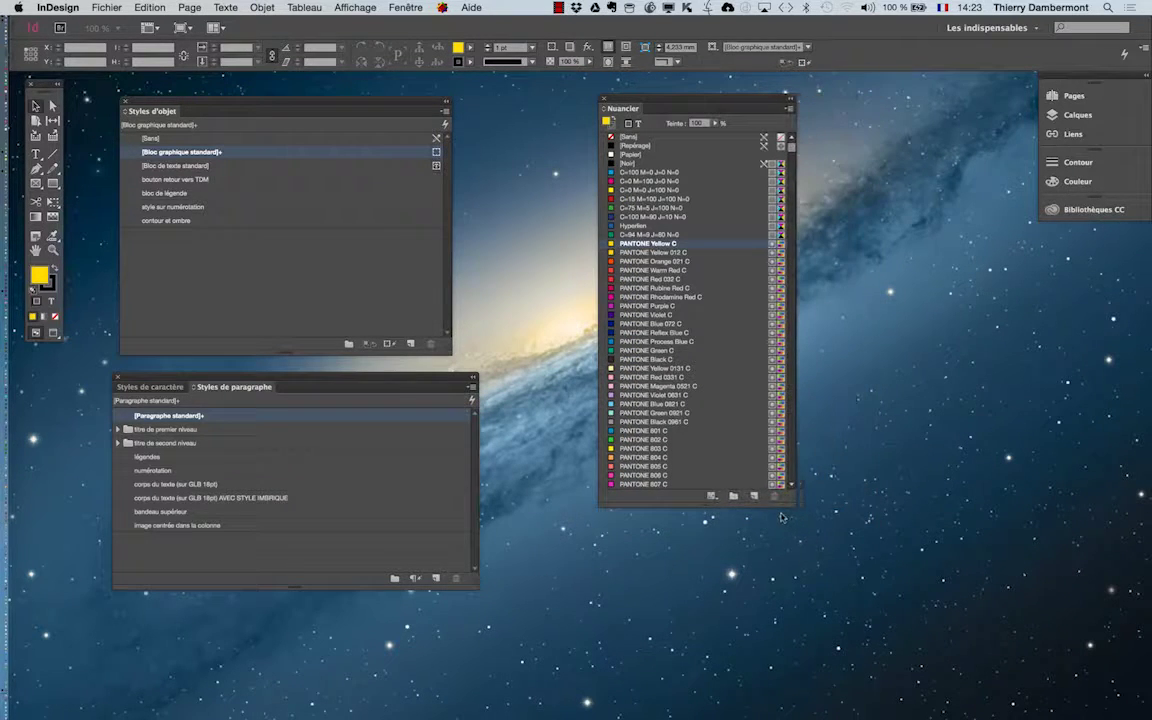
Create a new document with the offered default settings.
click(112, 7)
mouse_move(120, 23)
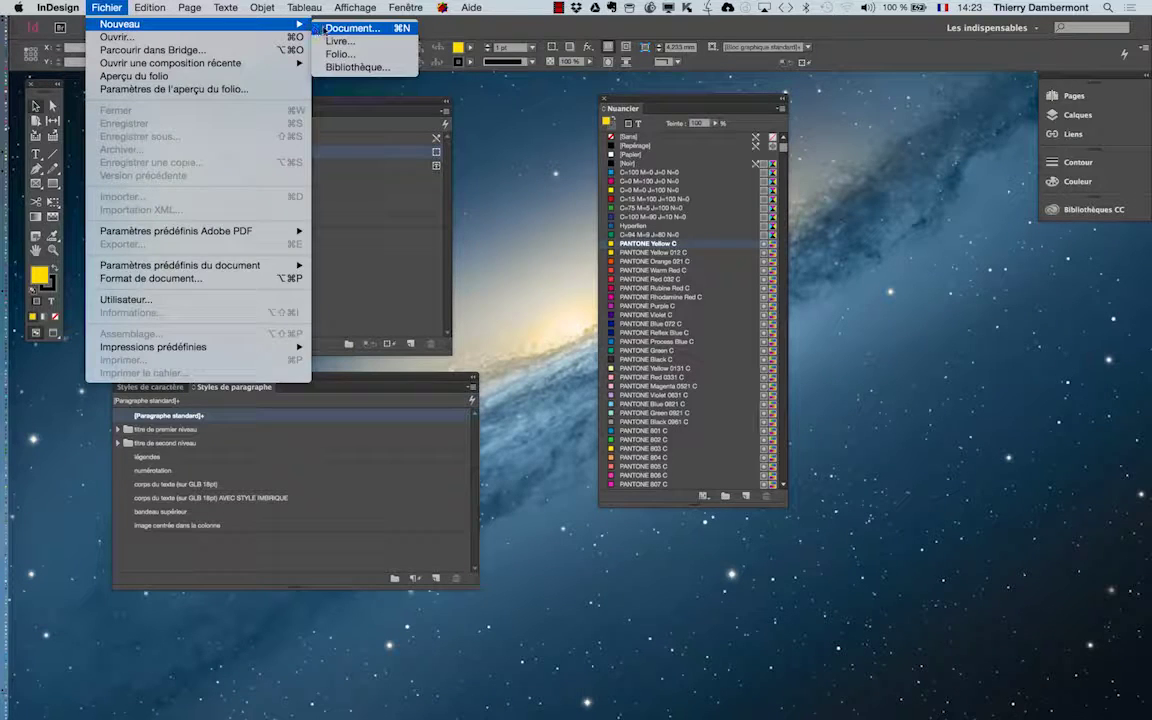
click(345, 31)
click(658, 503)
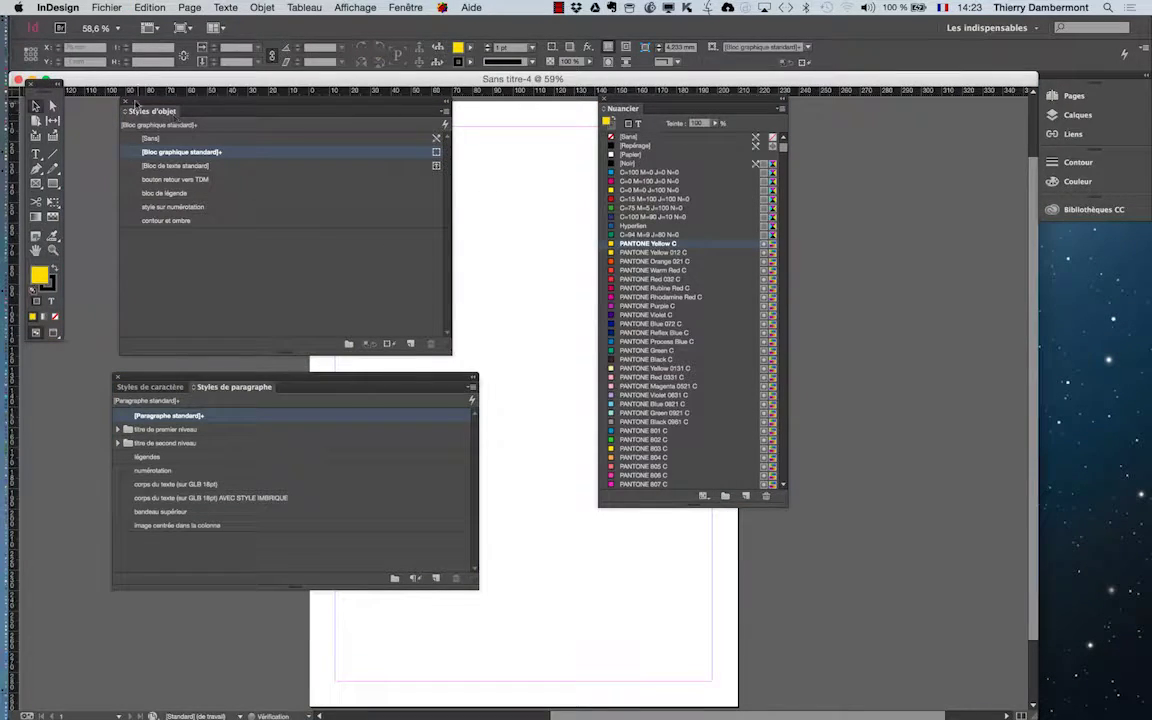
Clear the page by moving object styles to its right, closing paragraph styles, and placing the swatches to its left.
drag(136, 103, 865, 253)
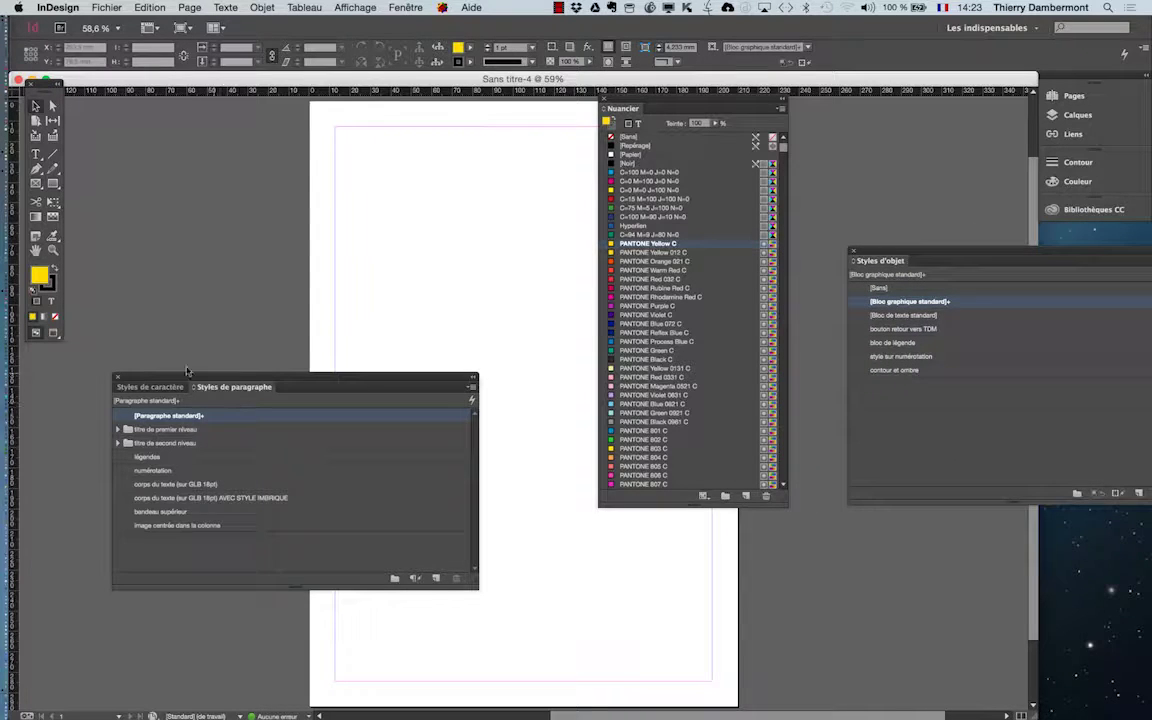
click(118, 377)
drag(644, 101, 160, 119)
Draw a rectangle about 59 × 72 mm near the page's upper-left margin corner, with no stroke and a PANTONE Blue 072 C fill.
click(53, 183)
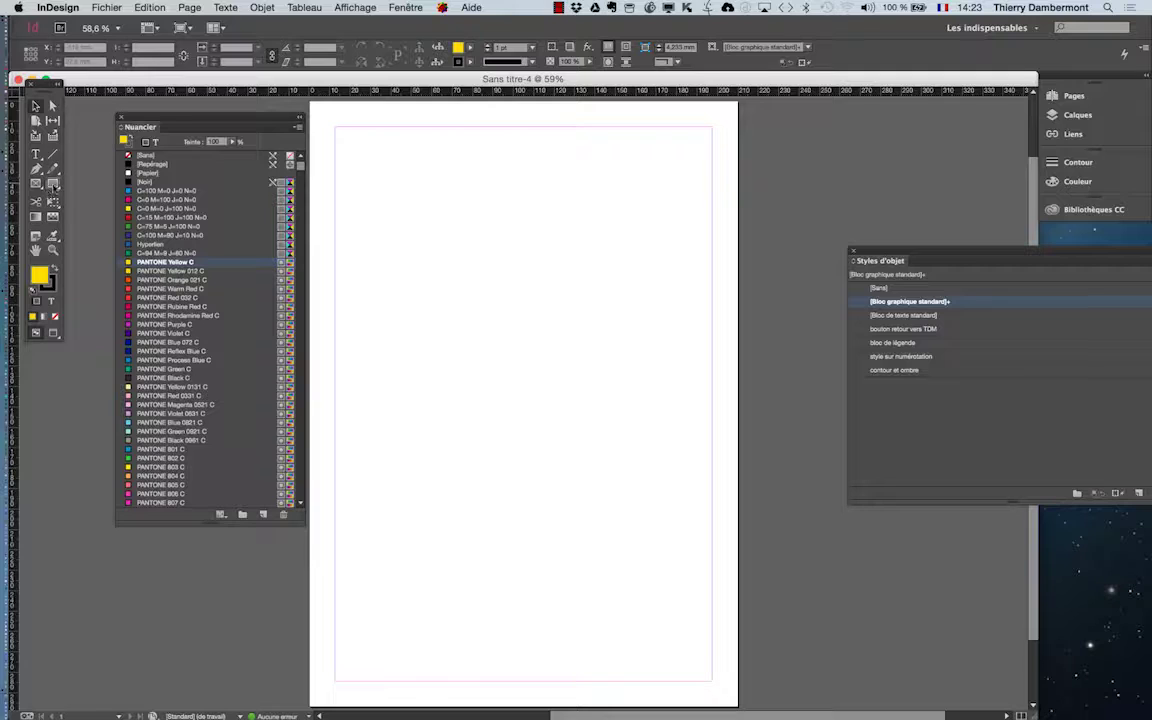
drag(344, 144, 464, 289)
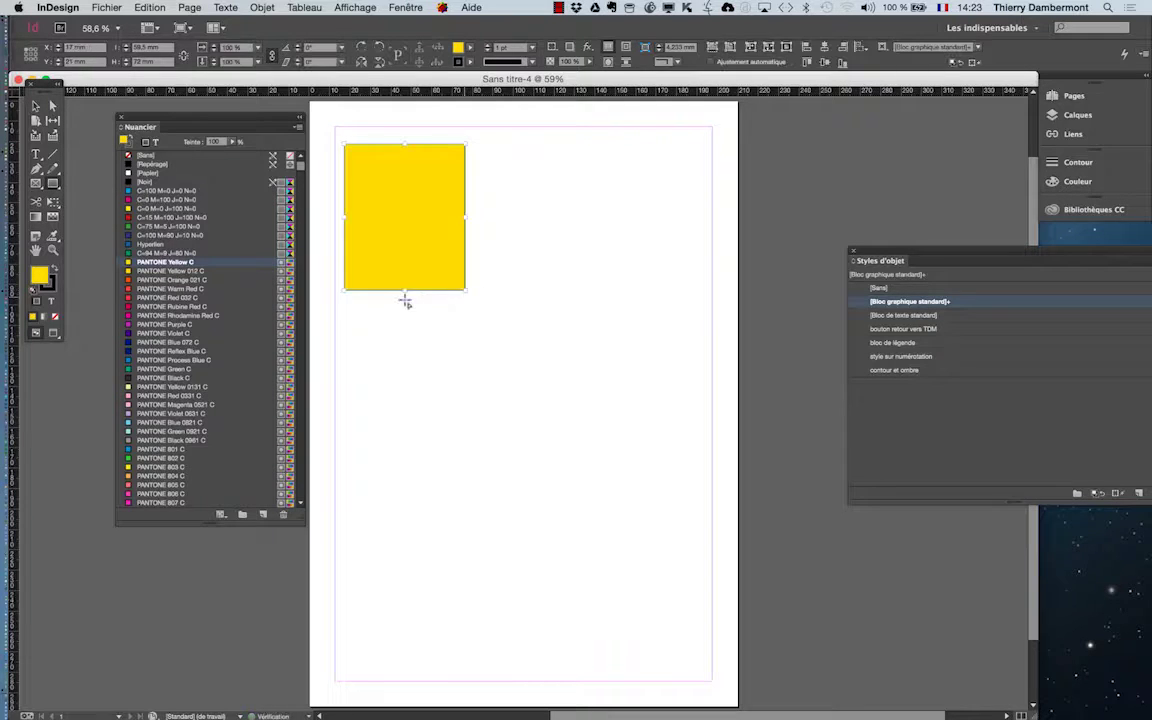
click(52, 287)
click(55, 317)
click(40, 274)
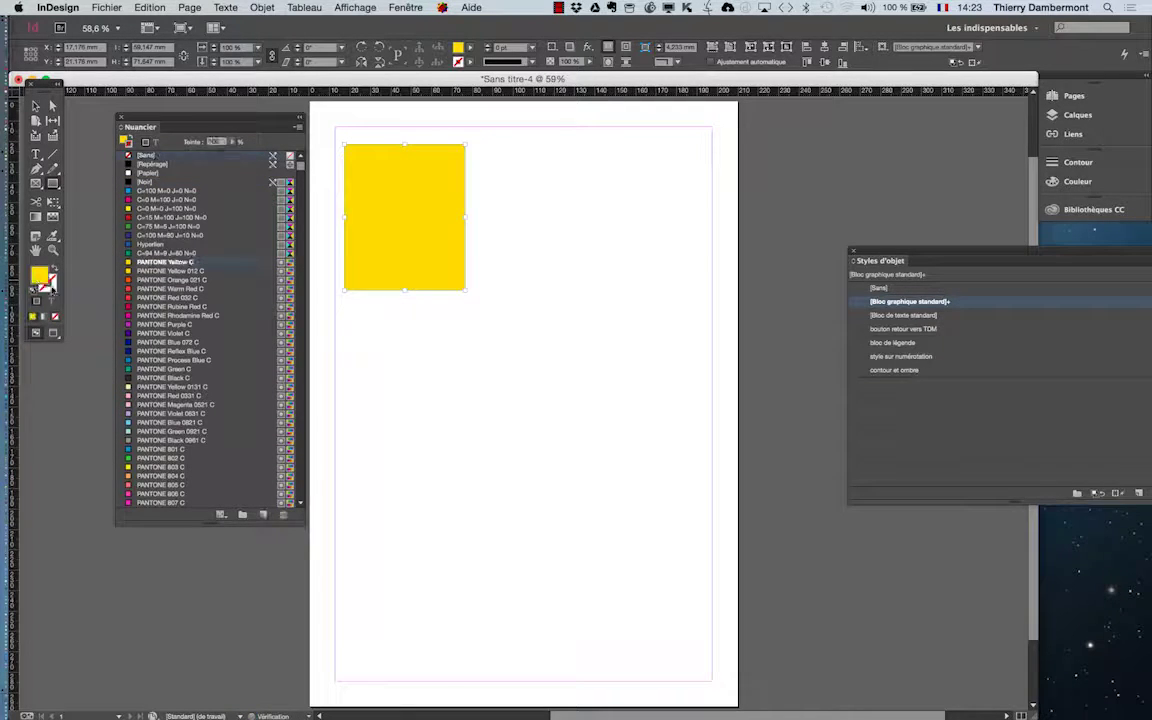
click(167, 342)
Draw a second rectangle about 59 × 129 mm overlapping the blue one, with a PANTONE Violet 0631 C fill and no stroke.
drag(558, 506, 438, 243)
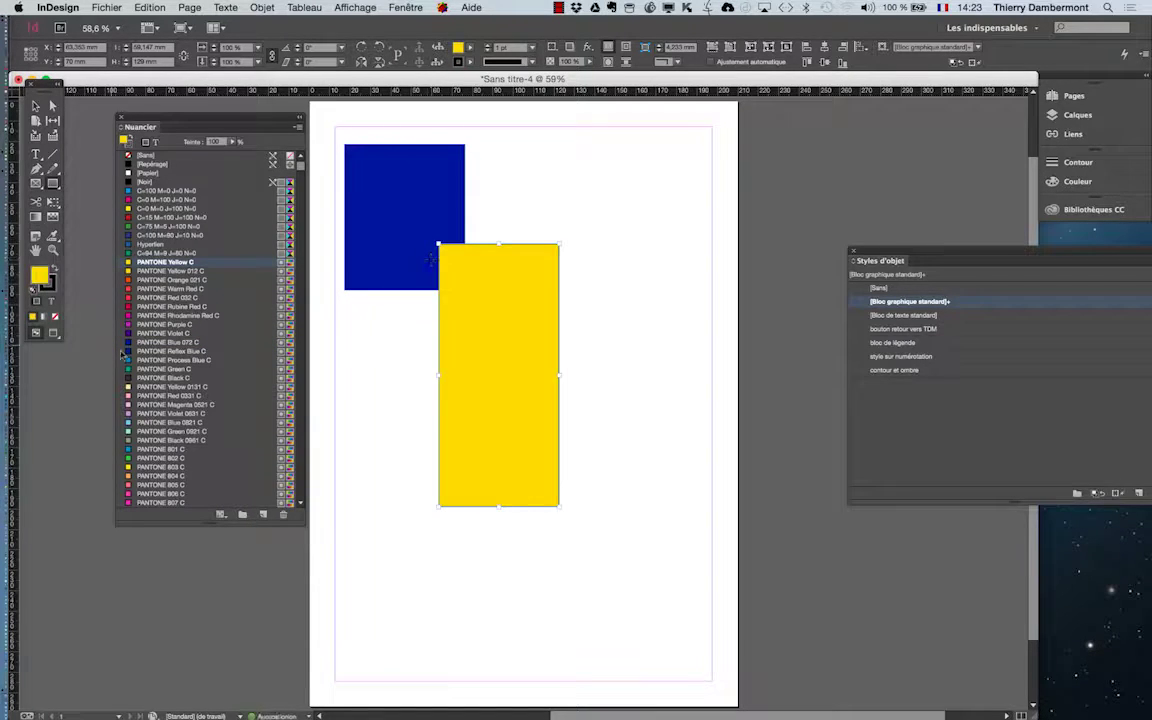
click(150, 413)
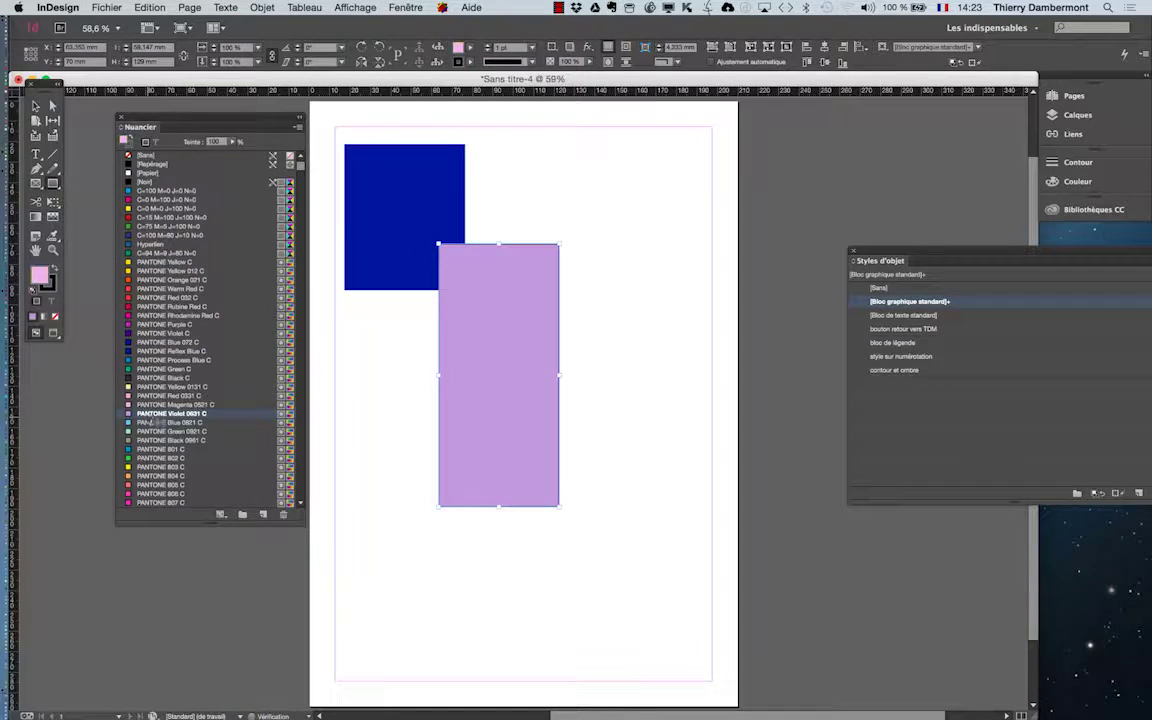
click(48, 284)
click(56, 316)
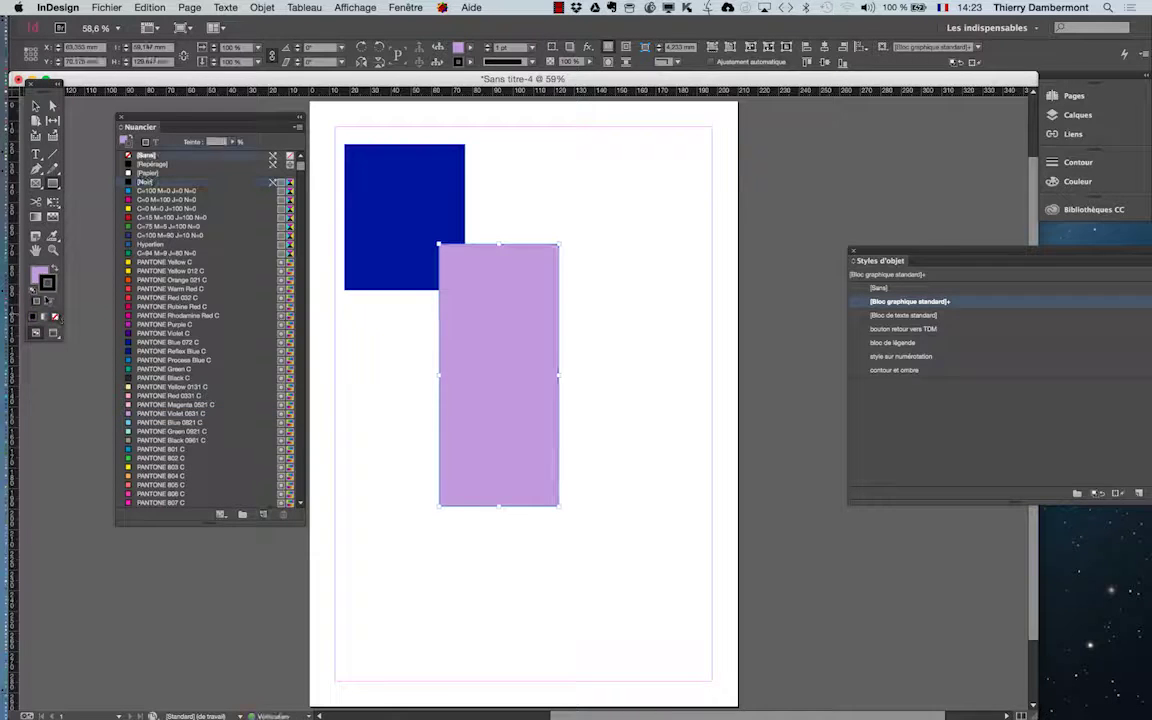
Draw a rectangle about 158 × 91 mm, fill it with C=15 M=100 J=100 N=0, and move it up over the violet rectangle.
click(38, 272)
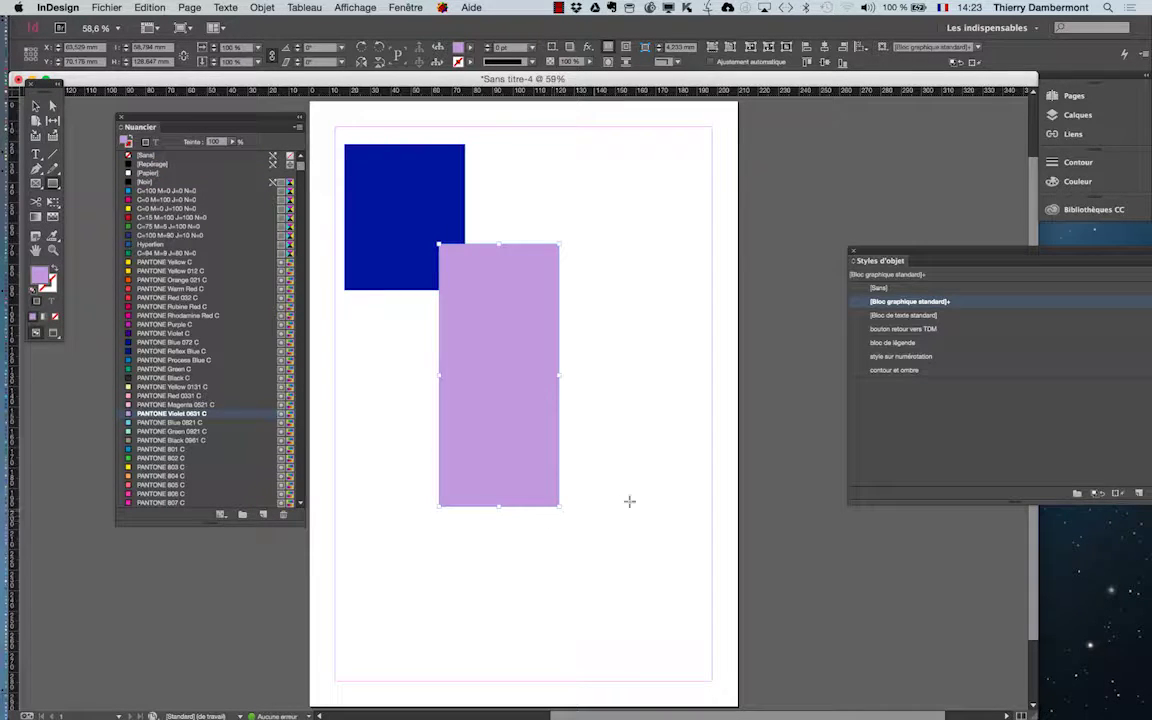
drag(687, 599, 361, 425)
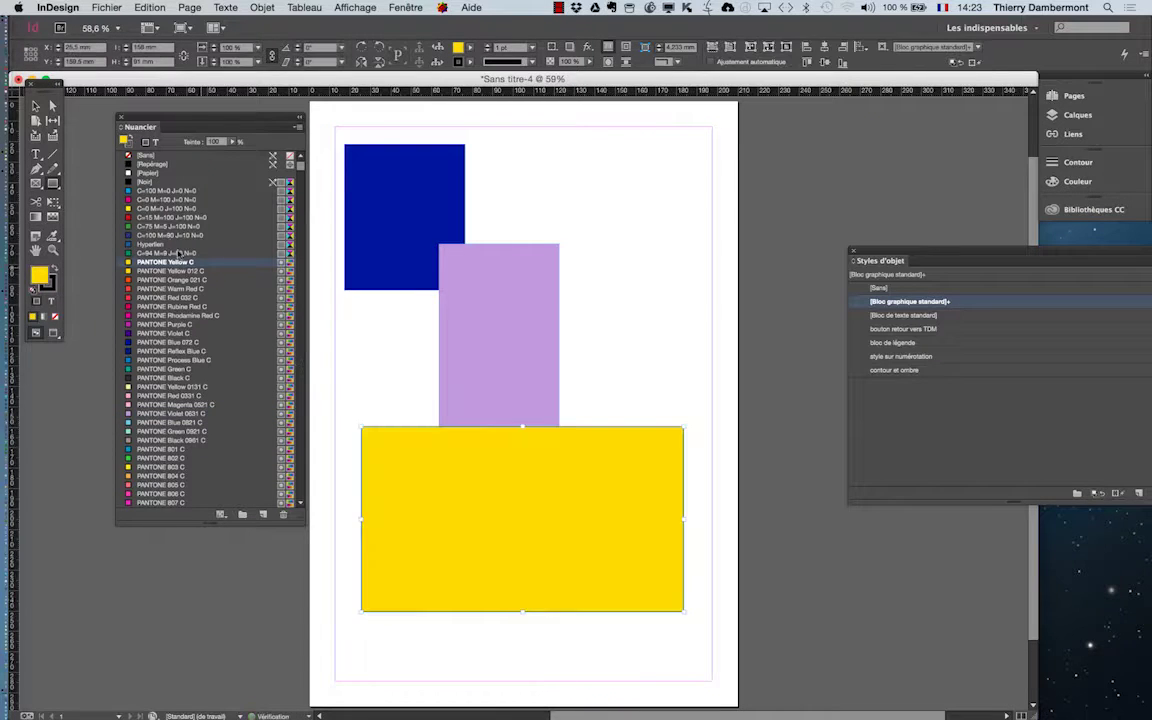
click(168, 235)
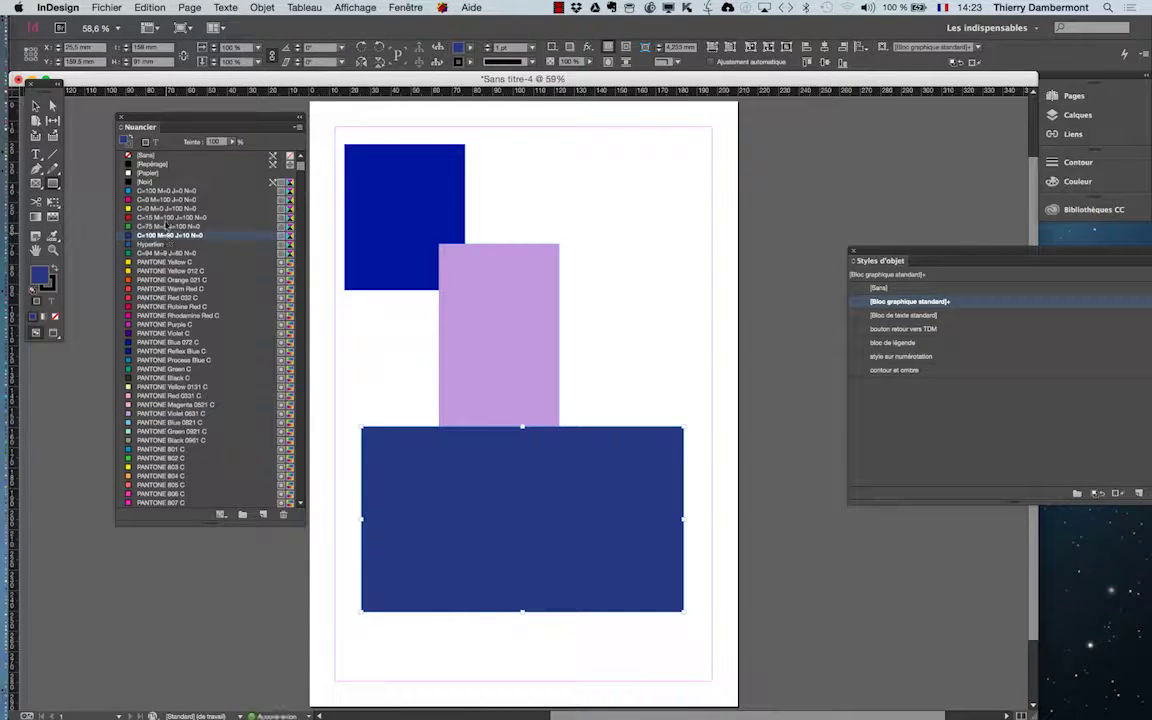
click(165, 217)
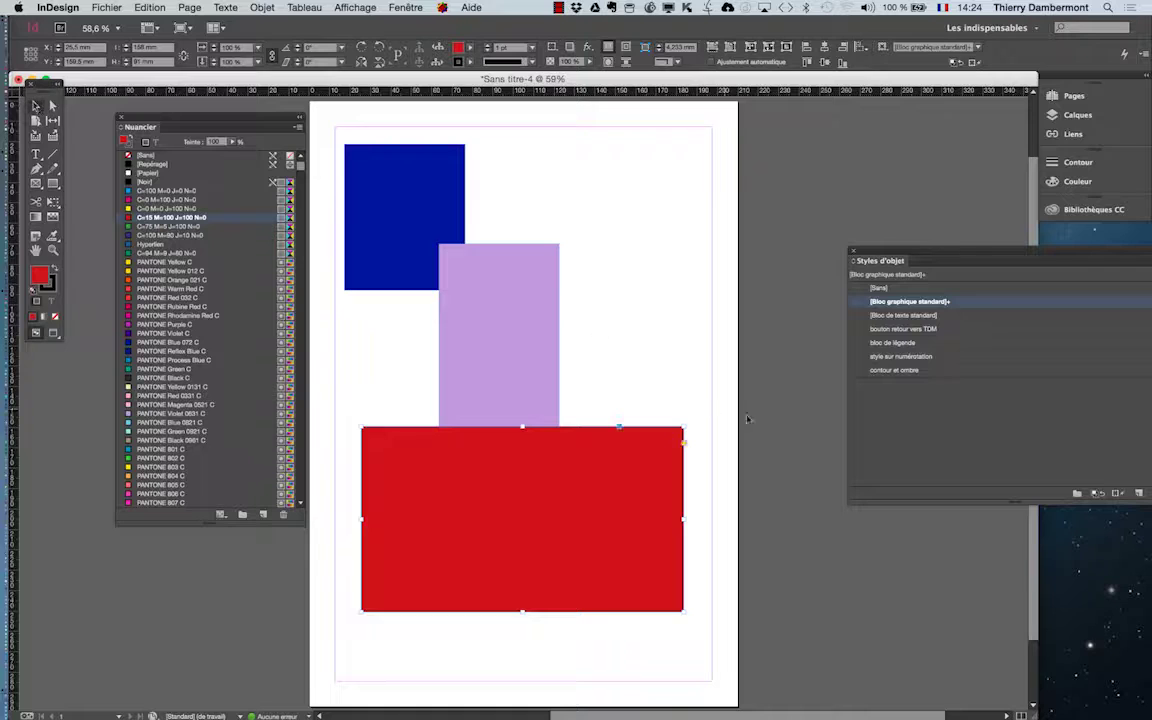
click(723, 477)
drag(586, 468, 601, 384)
Bring the violet rectangle to the front and resize it to about 79 × 110 mm.
click(524, 332)
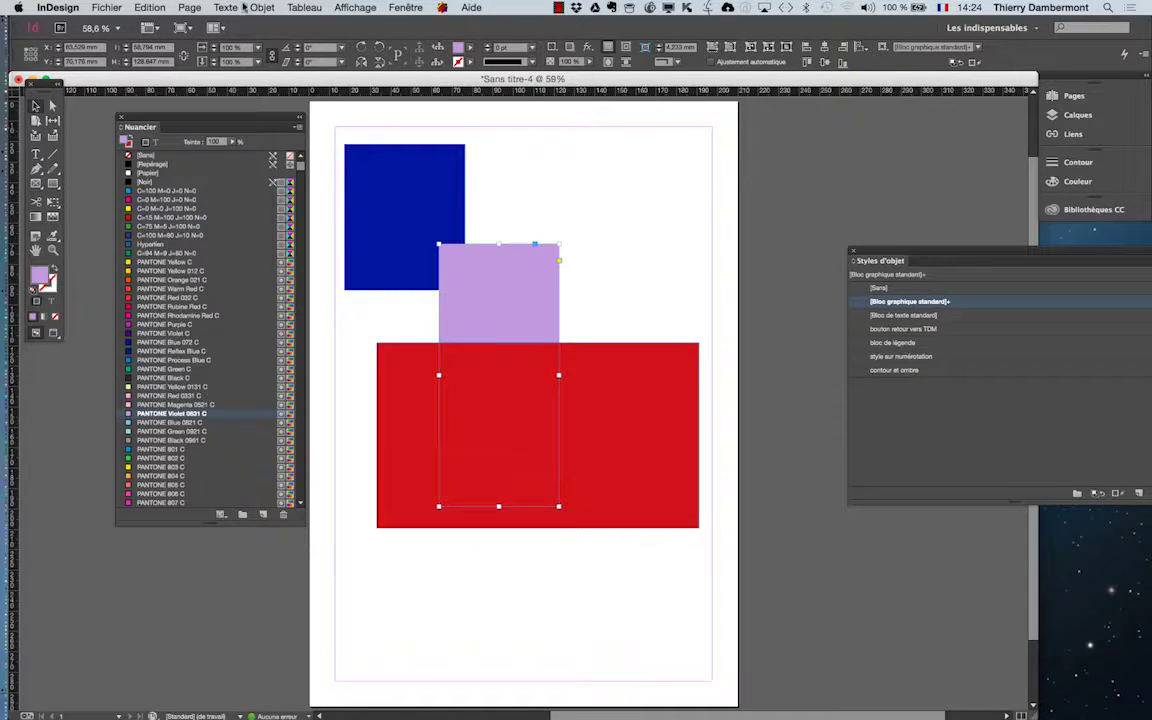
click(262, 7)
mouse_move(283, 50)
click(490, 46)
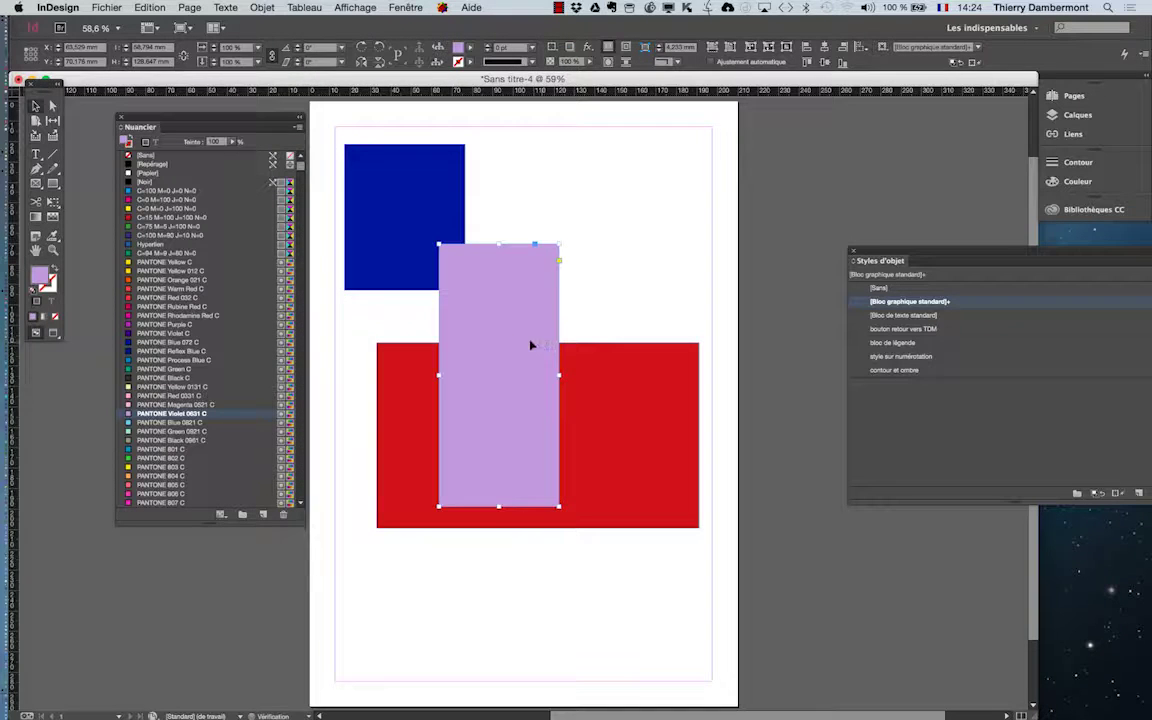
drag(559, 506, 601, 468)
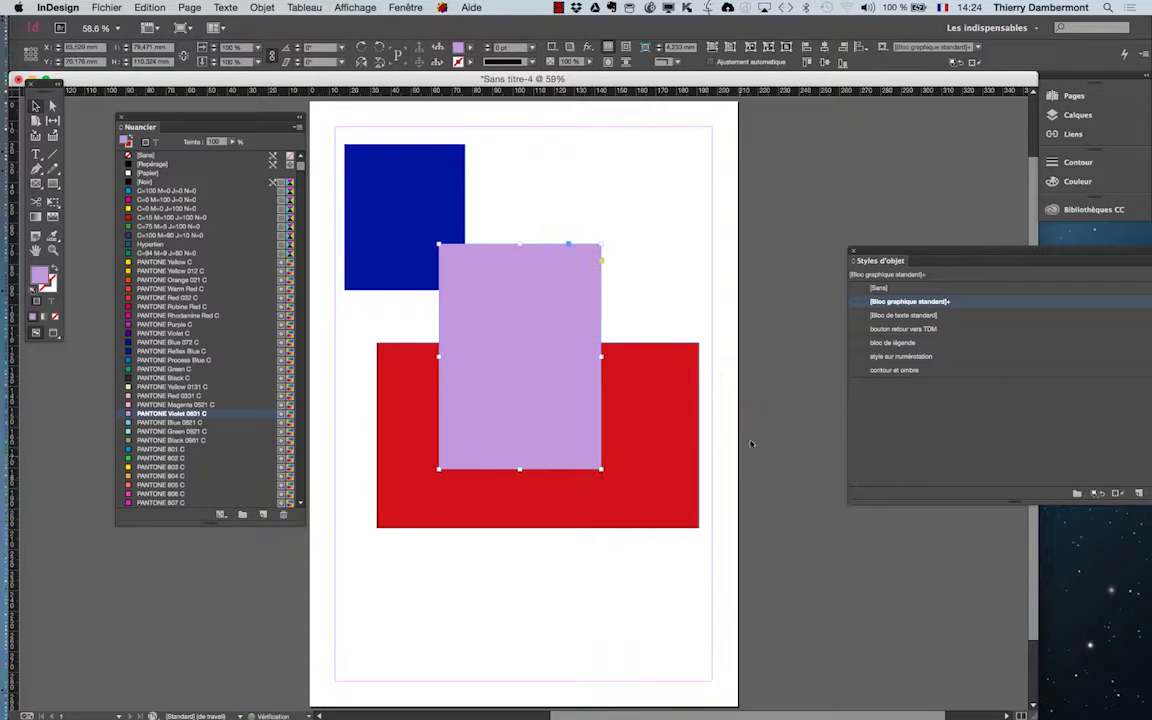
click(789, 424)
Open the separations preview (Aperçu des séparations), place it beside the page and enlarge its ink list.
drag(221, 123, 203, 191)
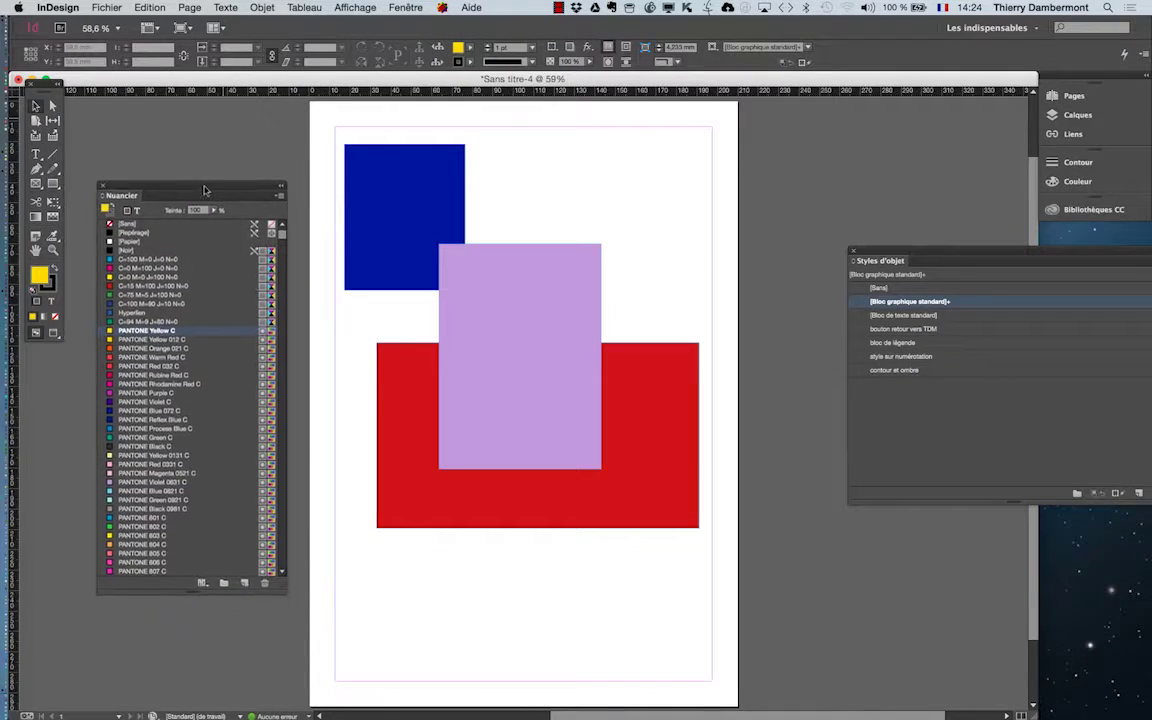
drag(903, 254, 924, 258)
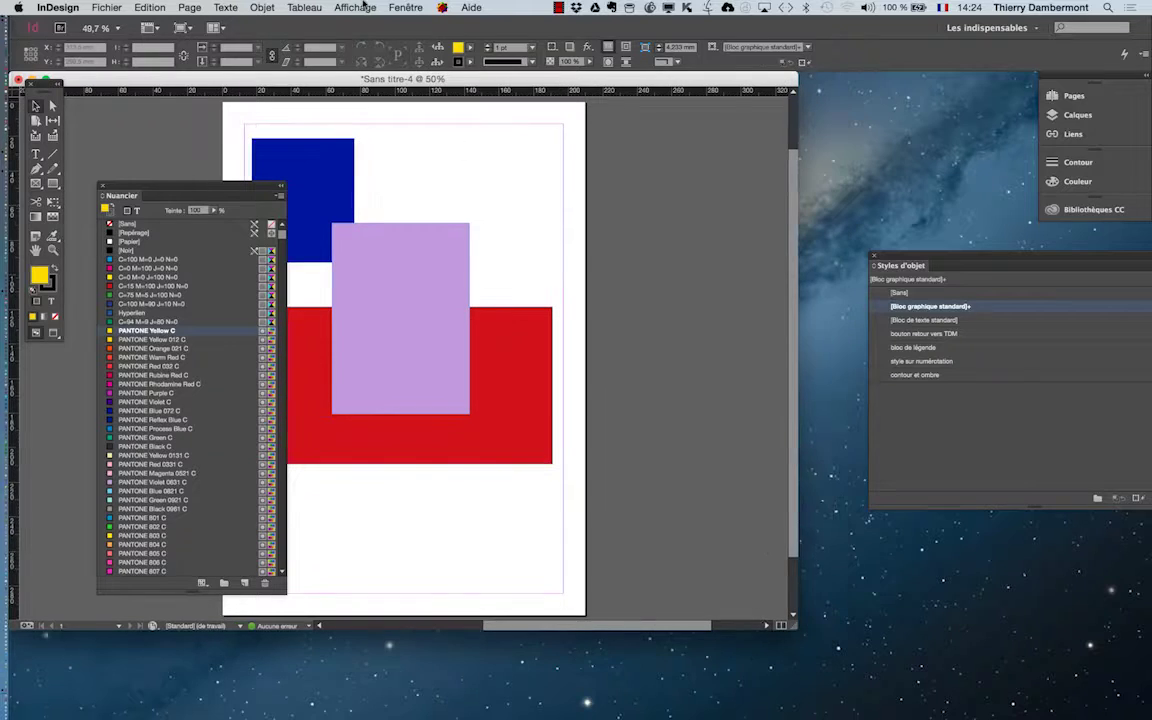
click(405, 7)
mouse_move(545, 305)
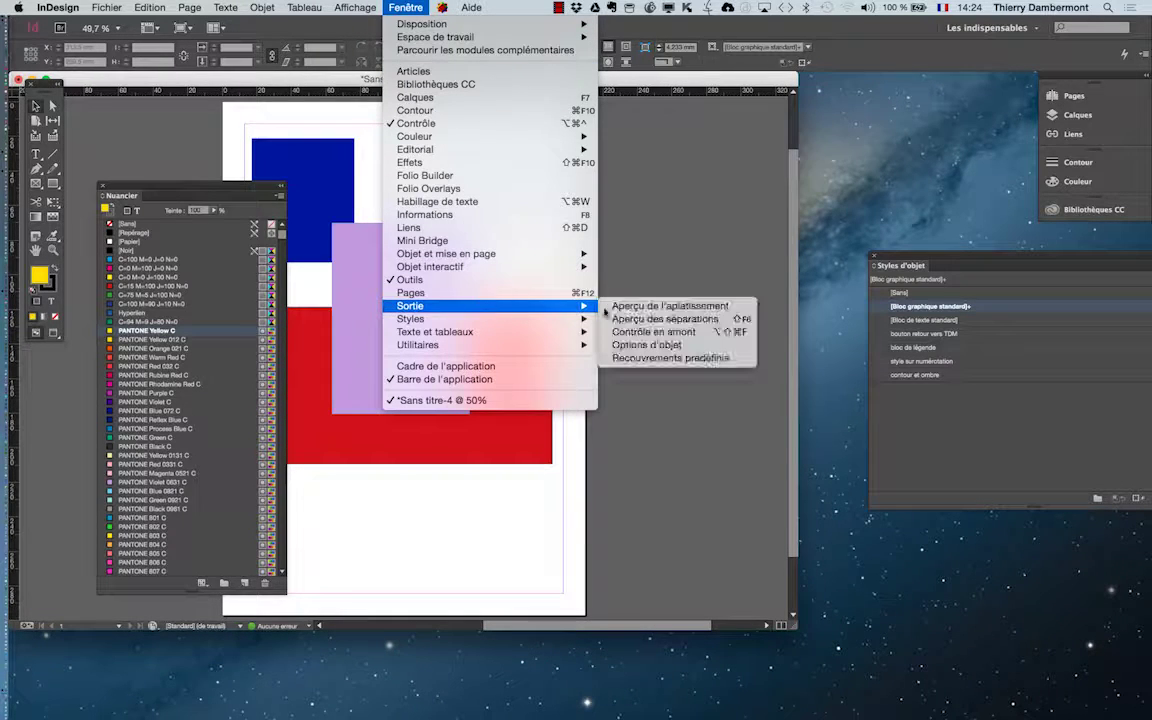
click(637, 318)
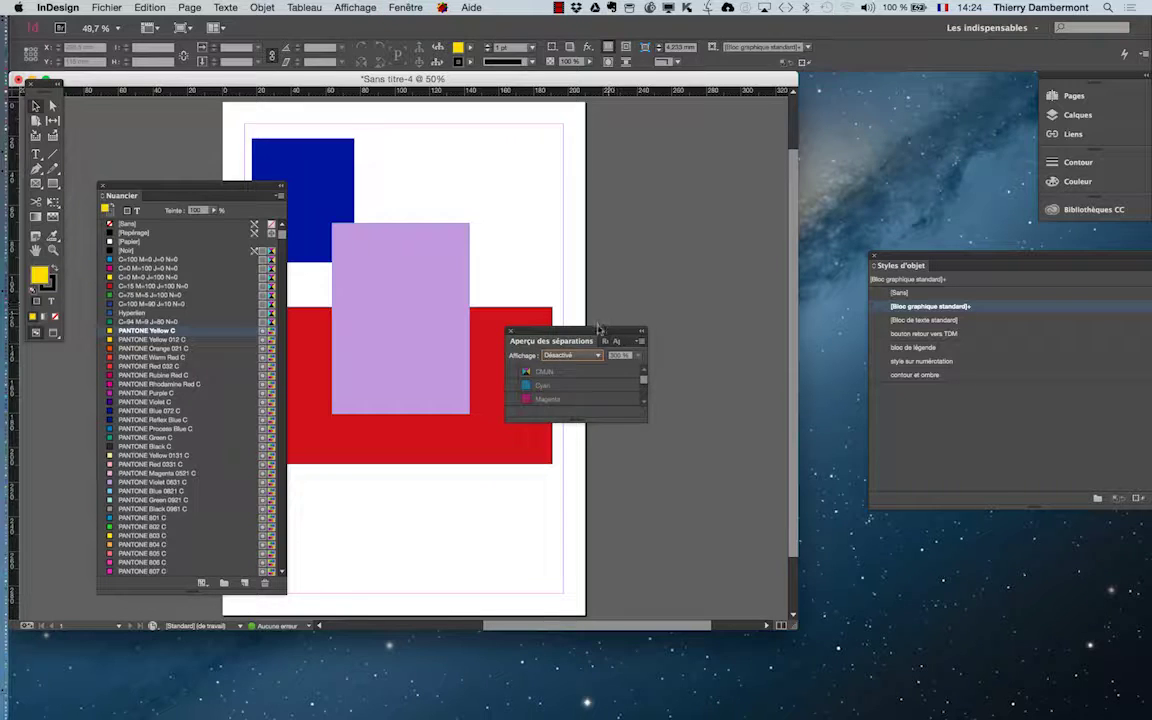
drag(540, 298, 698, 122)
double_click(676, 116)
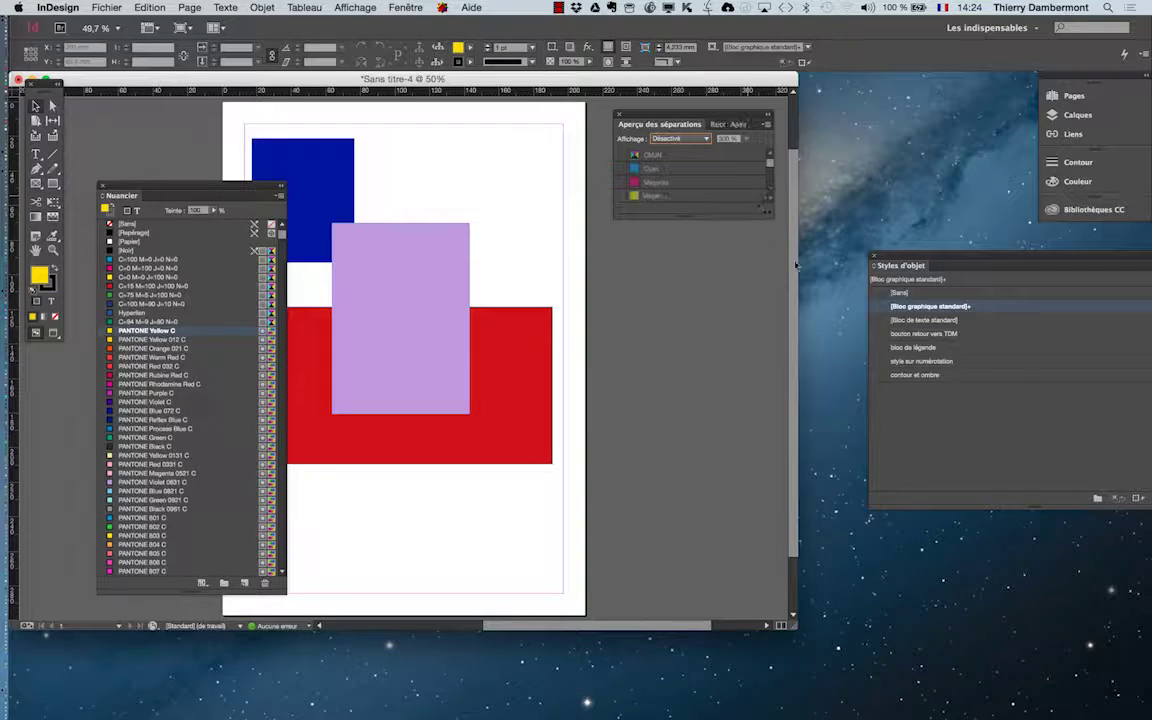
Try to switch the separations preview display to Séparations.
click(673, 139)
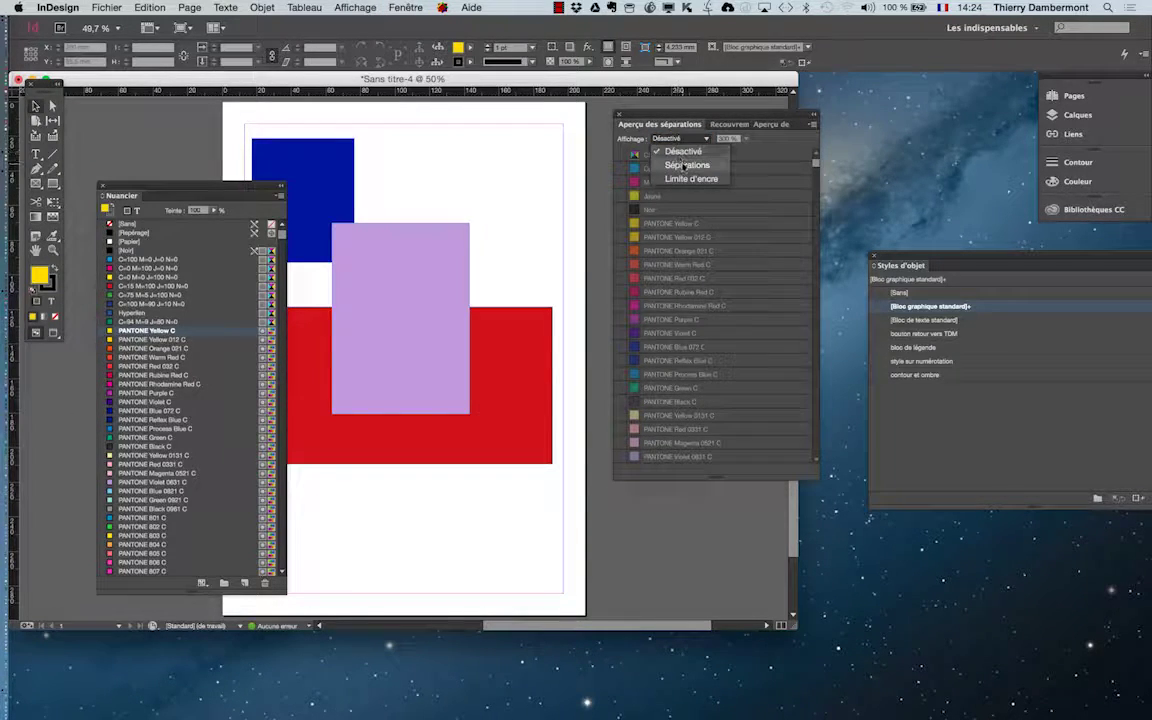
click(676, 162)
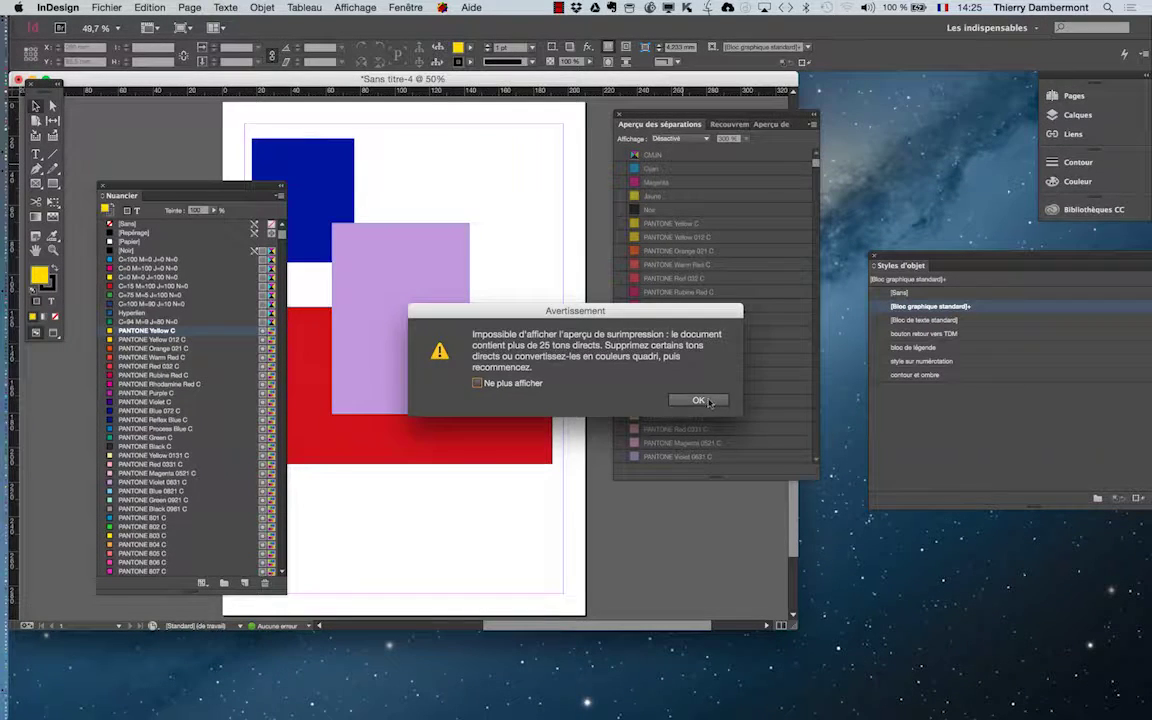
key(Return)
Move the separations preview outside the document window and place the swatches along the page's left side.
drag(650, 124, 820, 136)
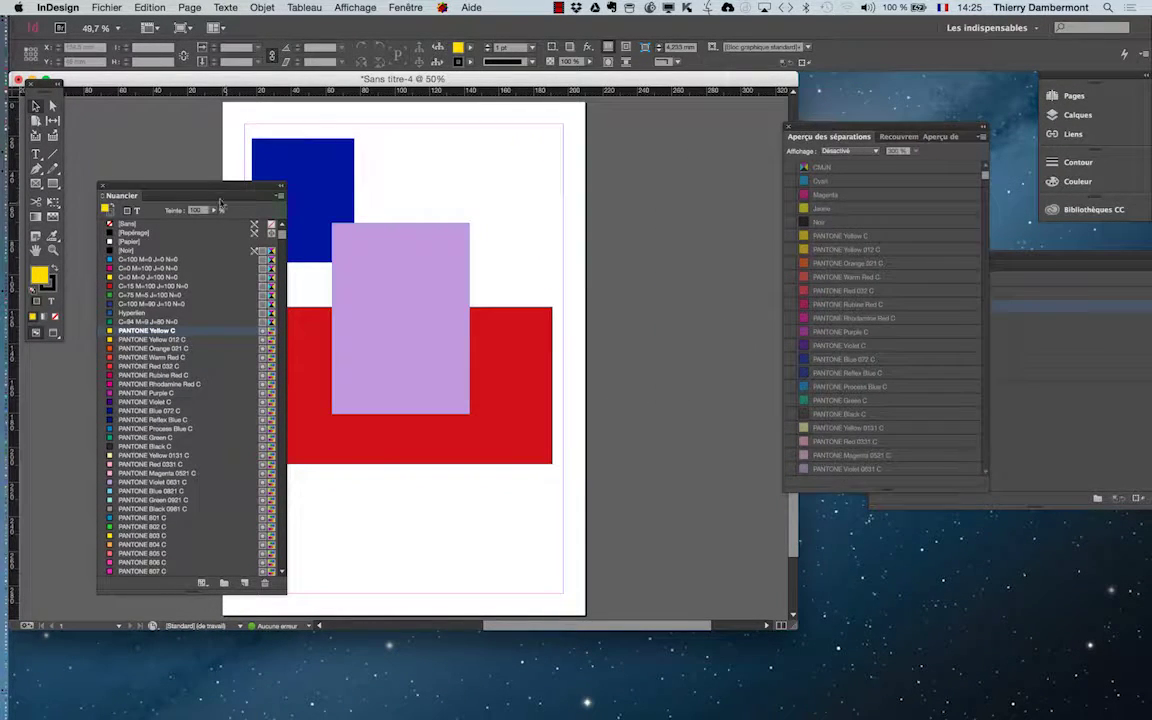
drag(220, 190, 685, 122)
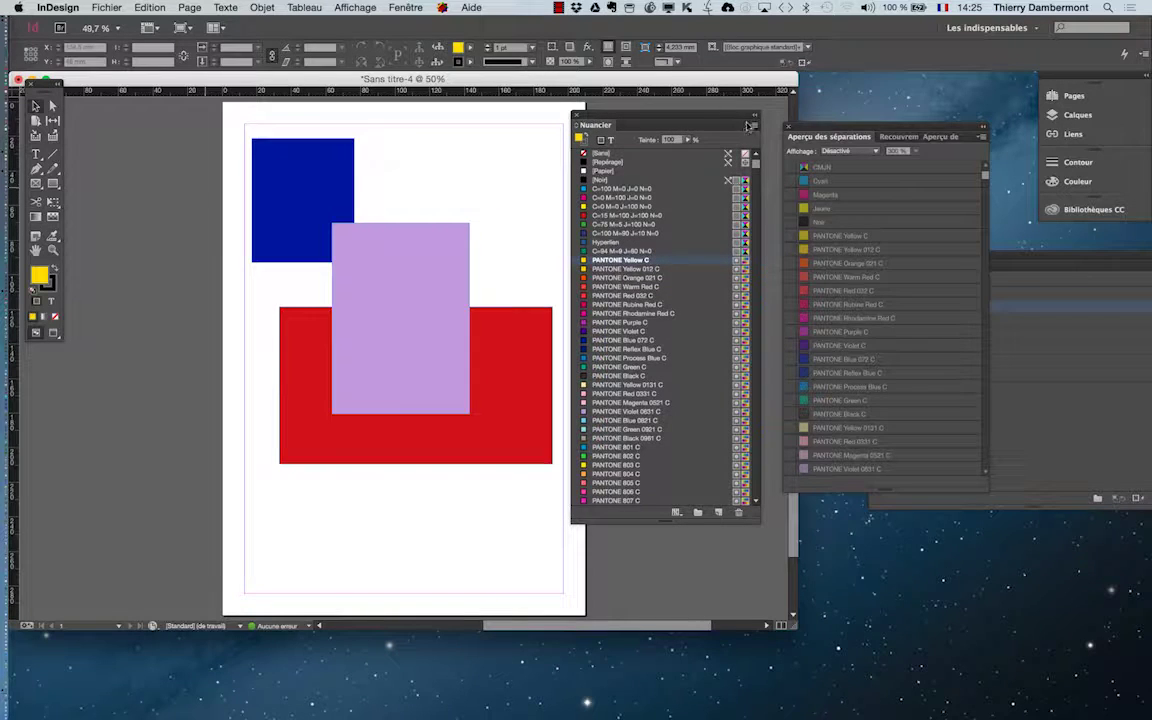
click(750, 125)
click(664, 115)
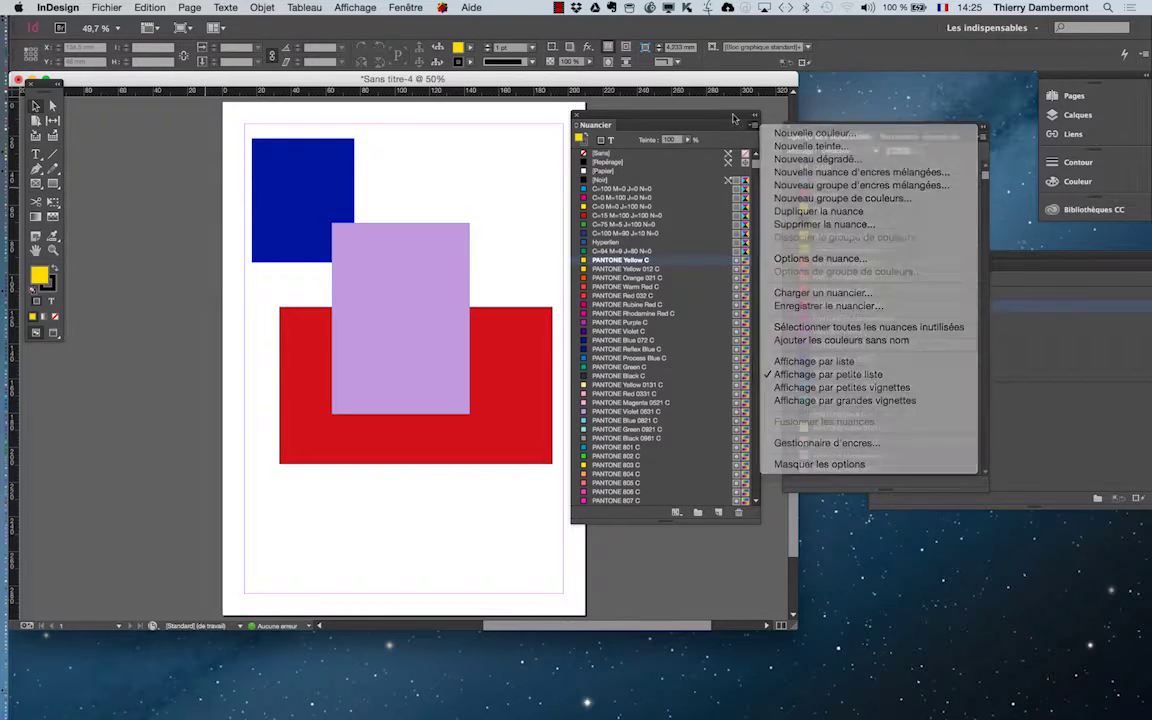
drag(664, 122, 260, 128)
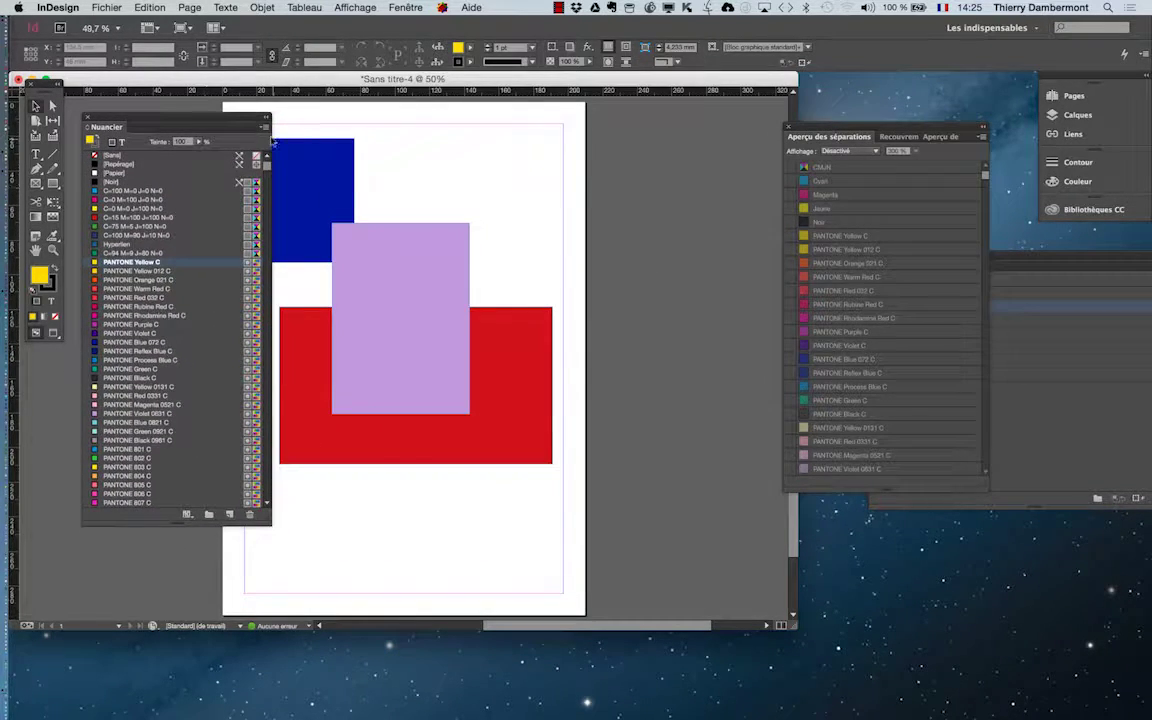
Select and delete all unused swatches, then shorten the swatch list and place it to the right of the page.
click(265, 124)
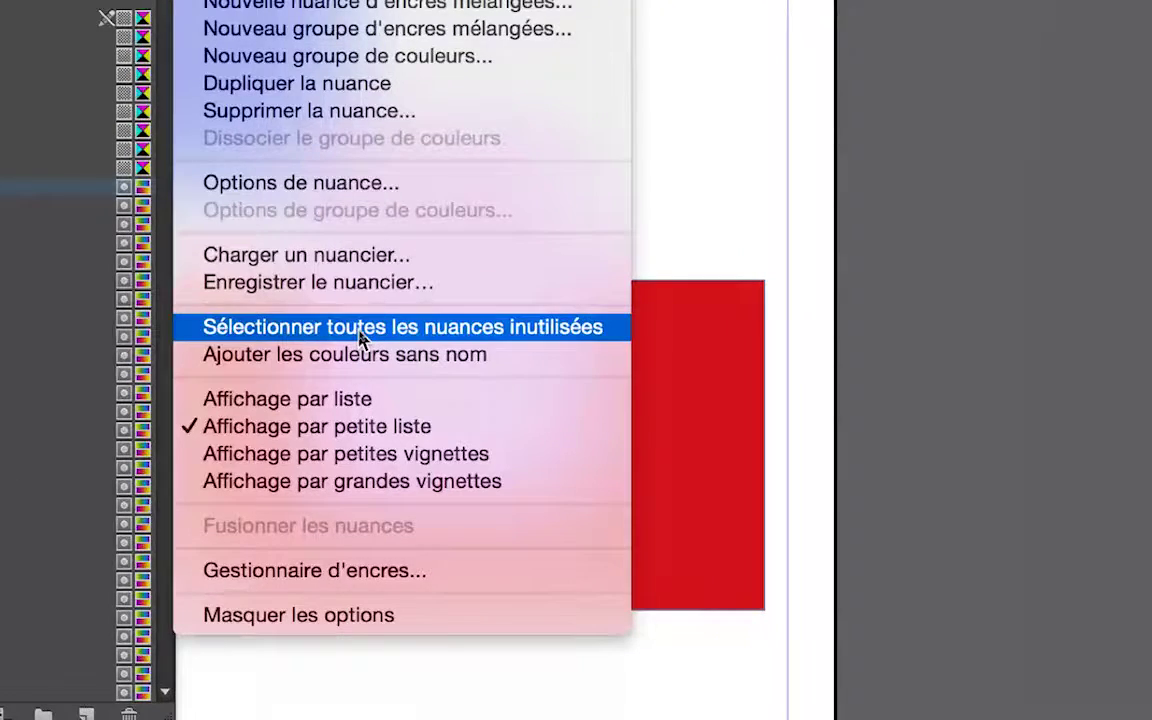
click(360, 335)
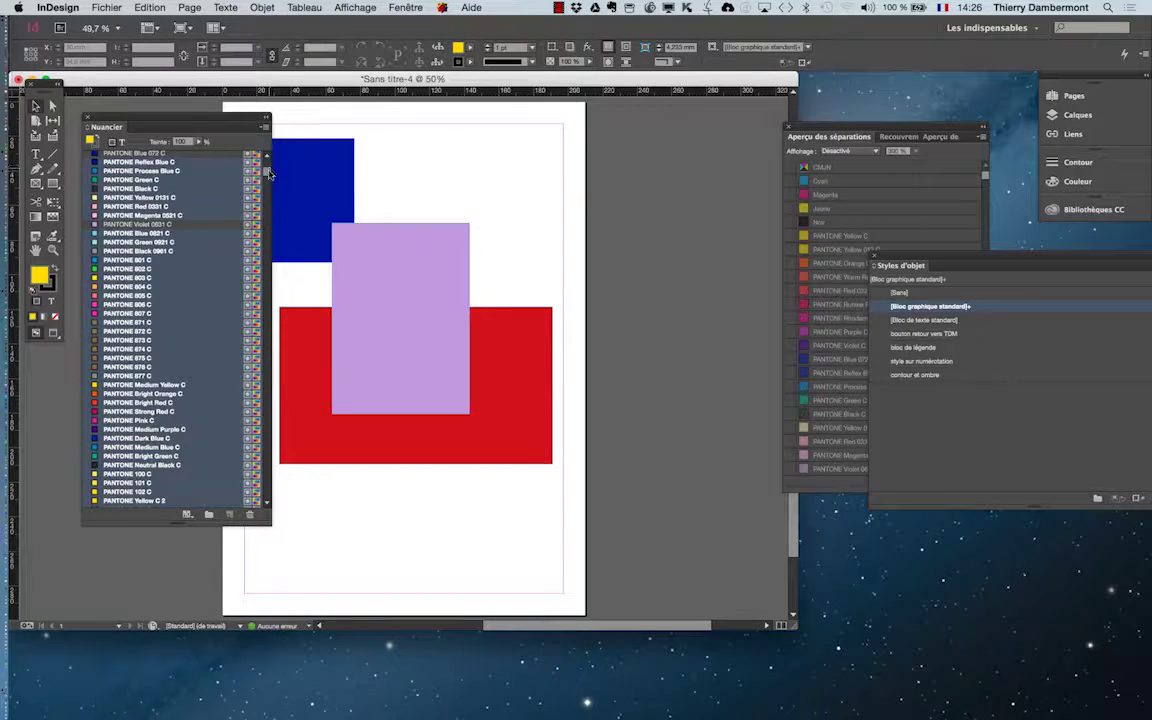
scroll(267, 165, up, 5)
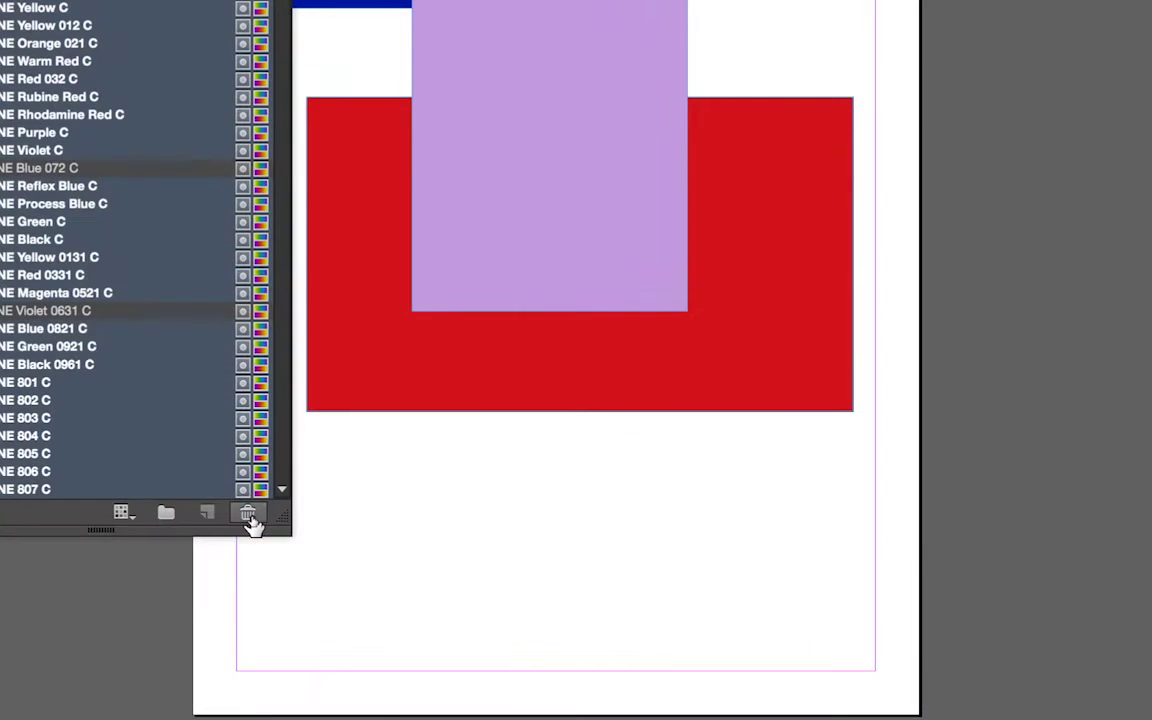
click(248, 513)
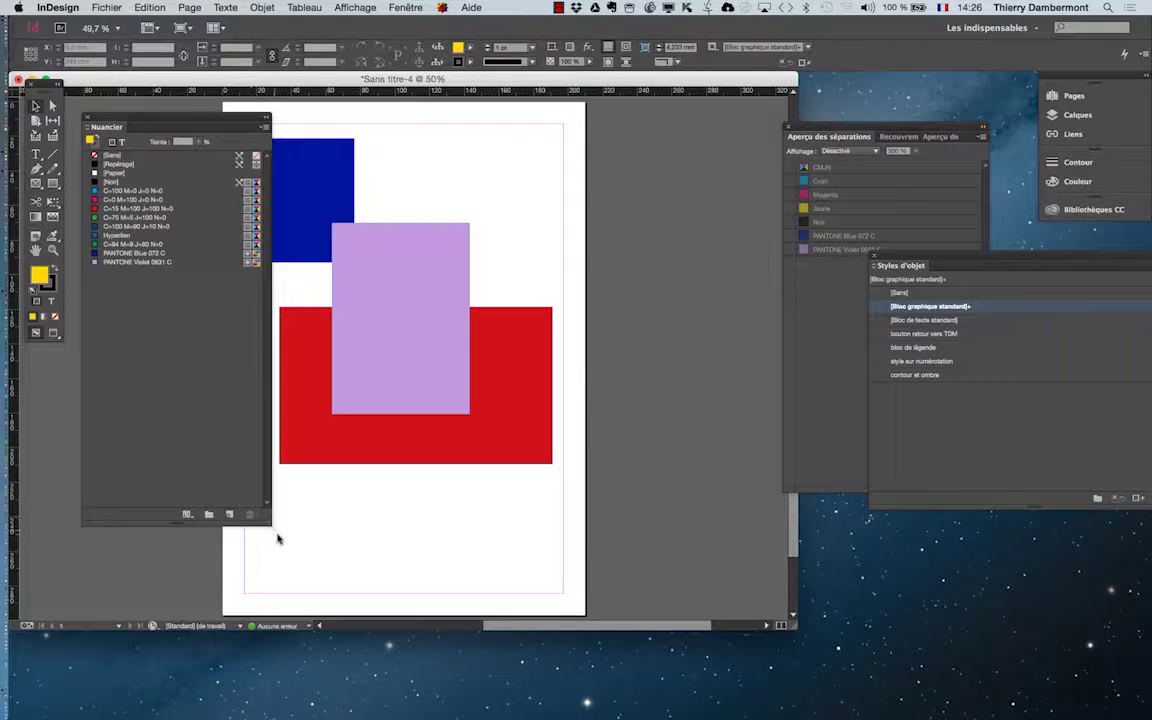
drag(270, 523, 280, 310)
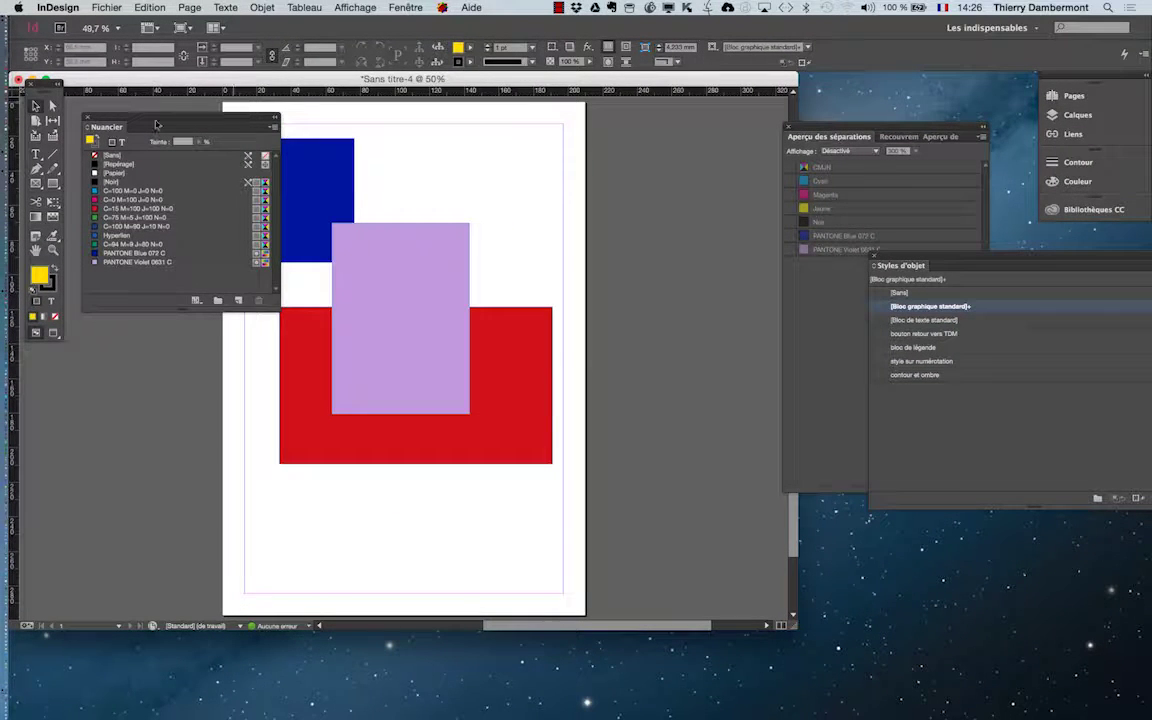
drag(156, 124, 673, 291)
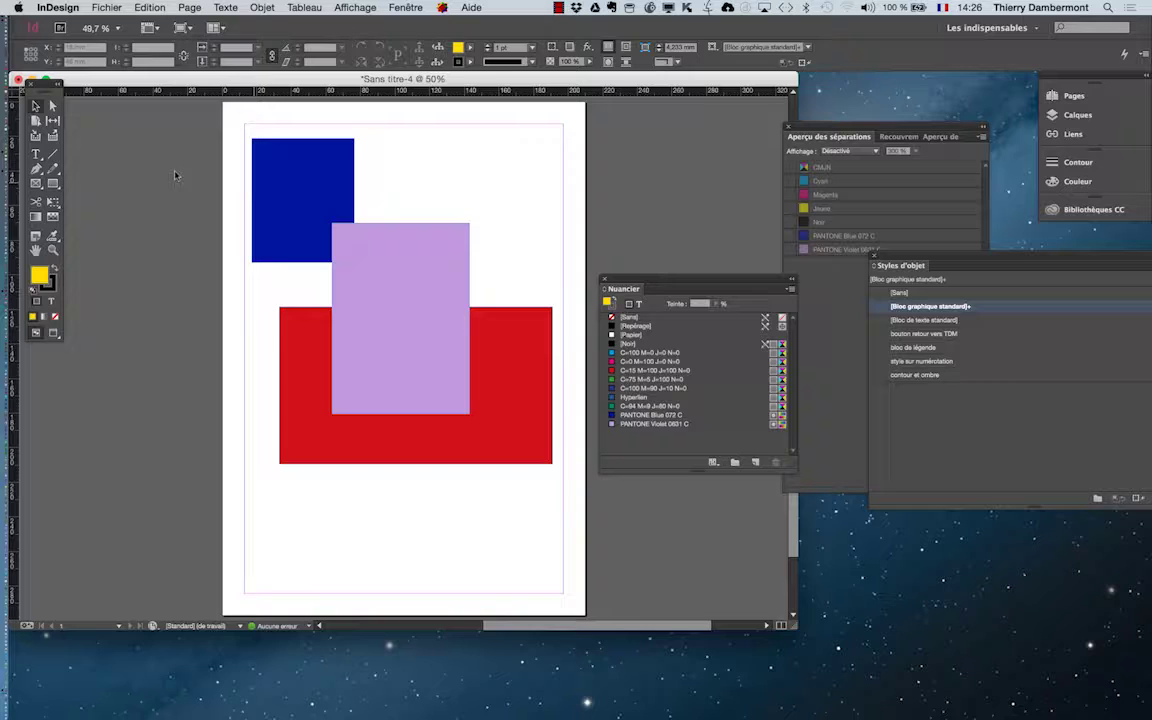
Draw a text frame about 152 × 131 mm over the lower part of the rectangles and enter the word moulin.
click(37, 155)
drag(252, 324, 515, 550)
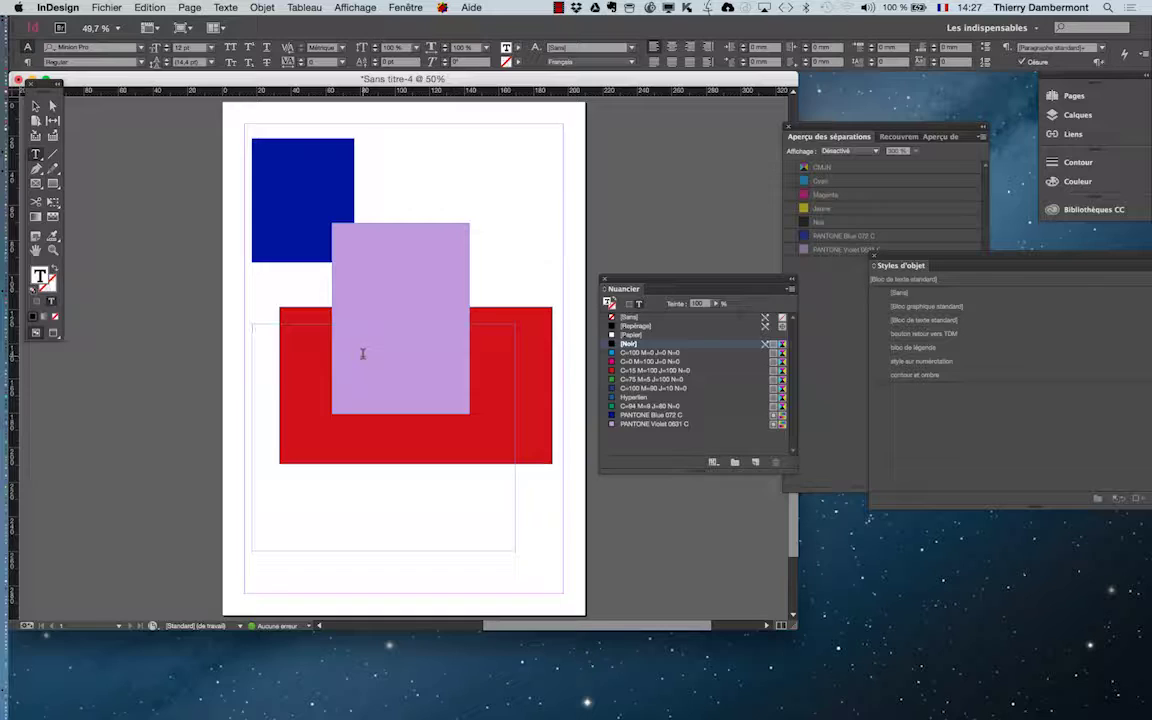
text(Pri)
Enlarge the whole word until it runs from the white page across the red rectangle into the violet one.
key(super+a)
shift+click(167, 46)
shift+click(167, 46)
shift+click(167, 46)
shift+click(167, 46)
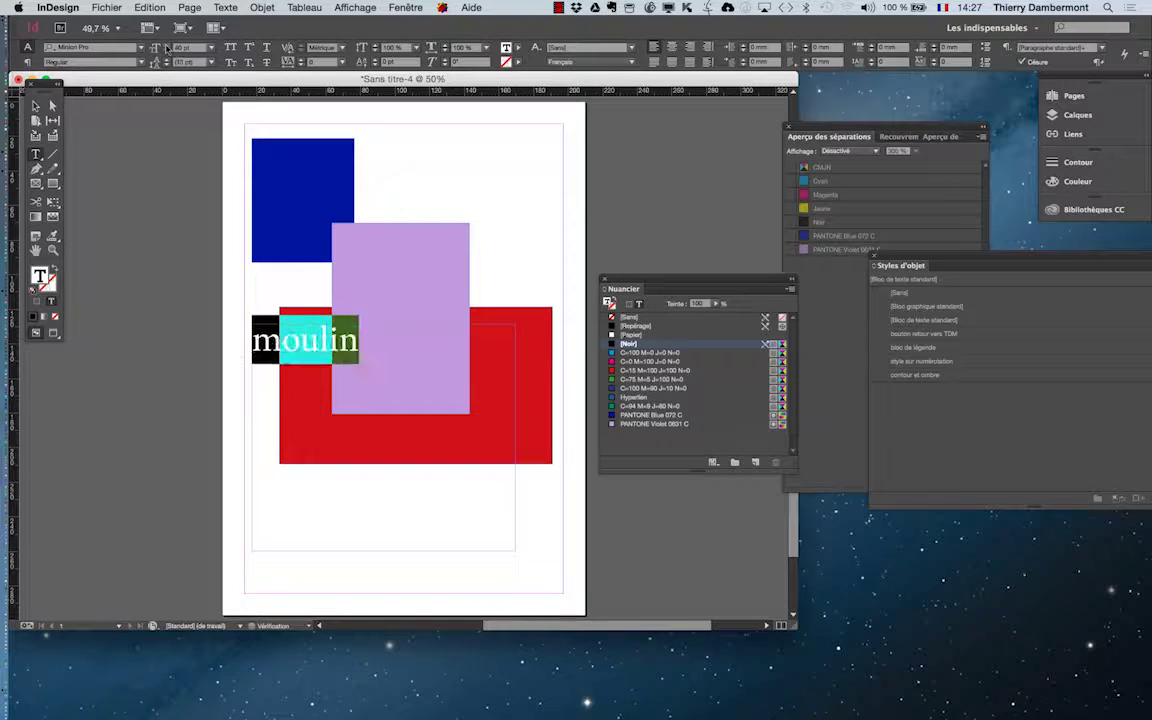
shift+click(167, 46)
shift+click(166, 46)
shift+click(167, 46)
Fit the text frame to the word moulin and move it slightly down over the red and violet rectangles.
click(36, 105)
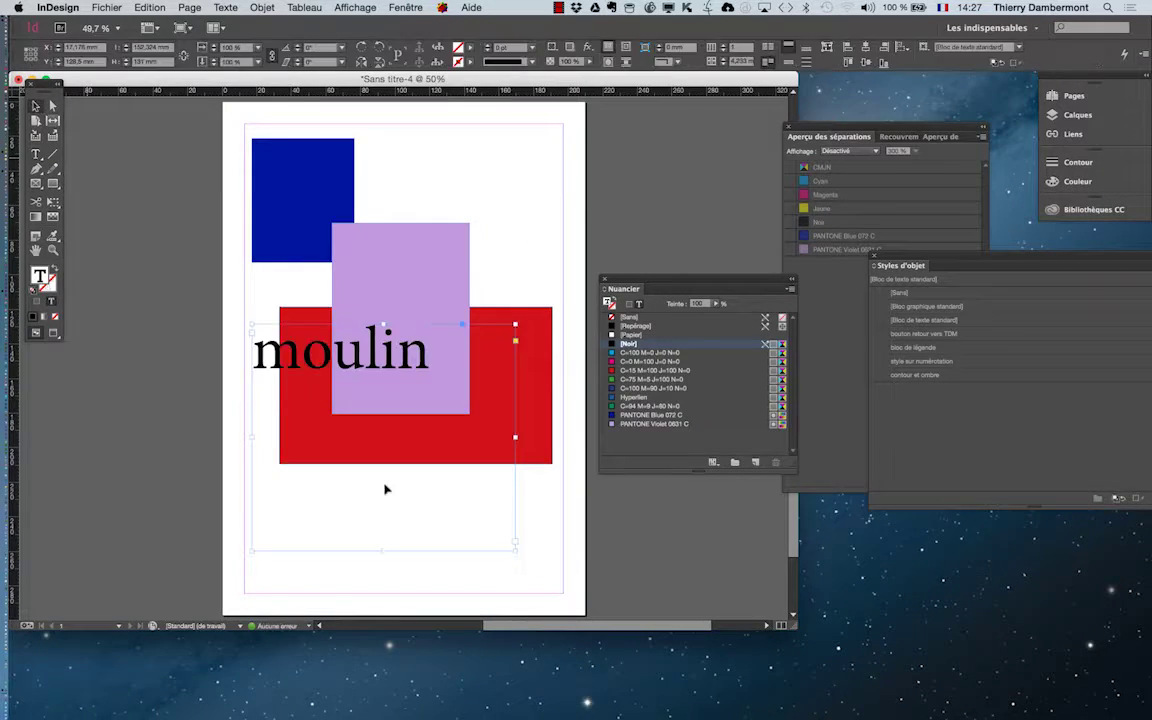
double_click(515, 550)
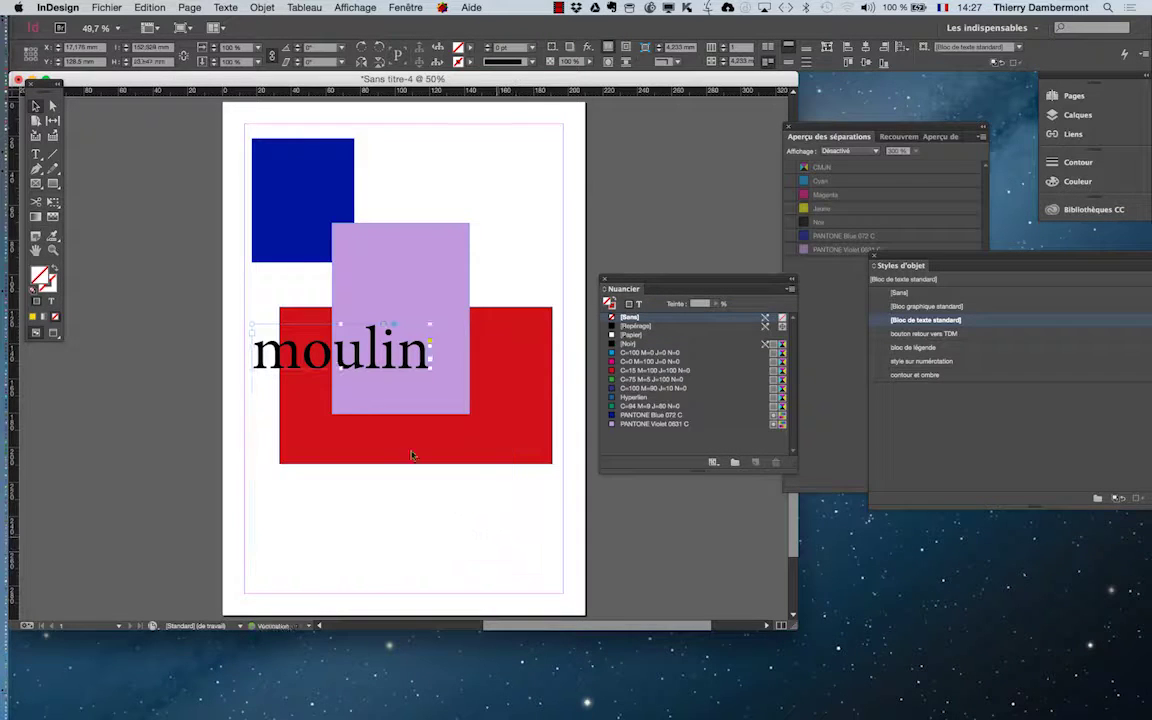
drag(298, 396, 298, 423)
click(180, 430)
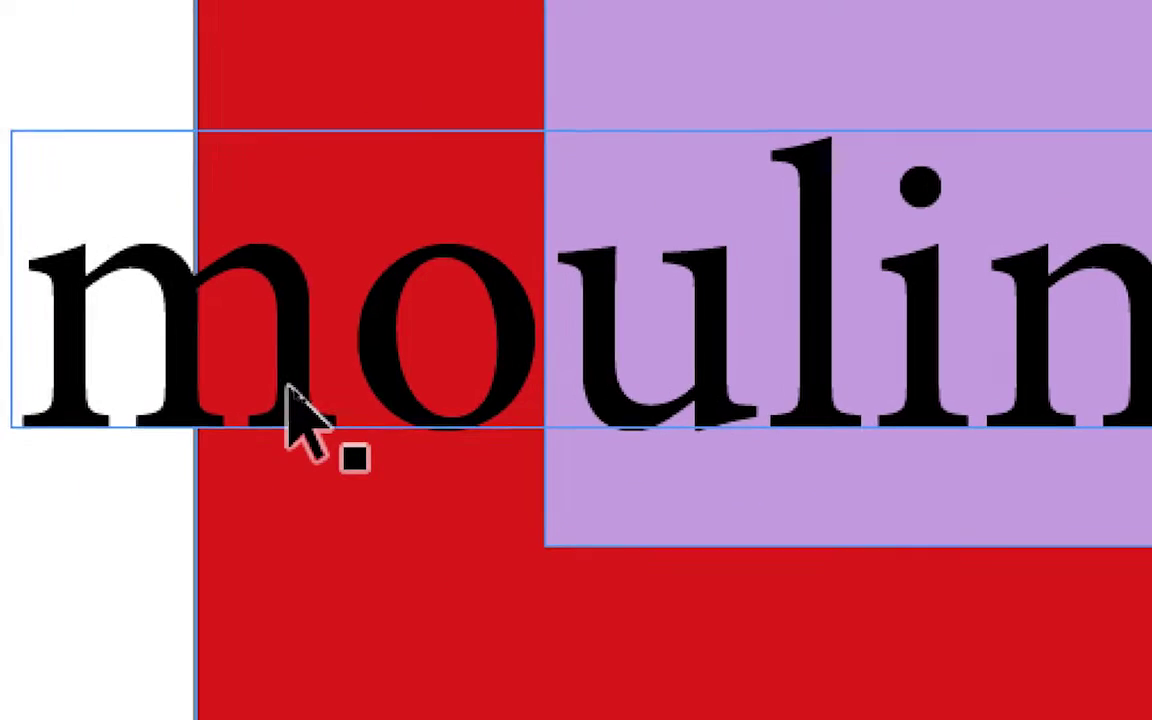
scroll(290, 395, up, 5)
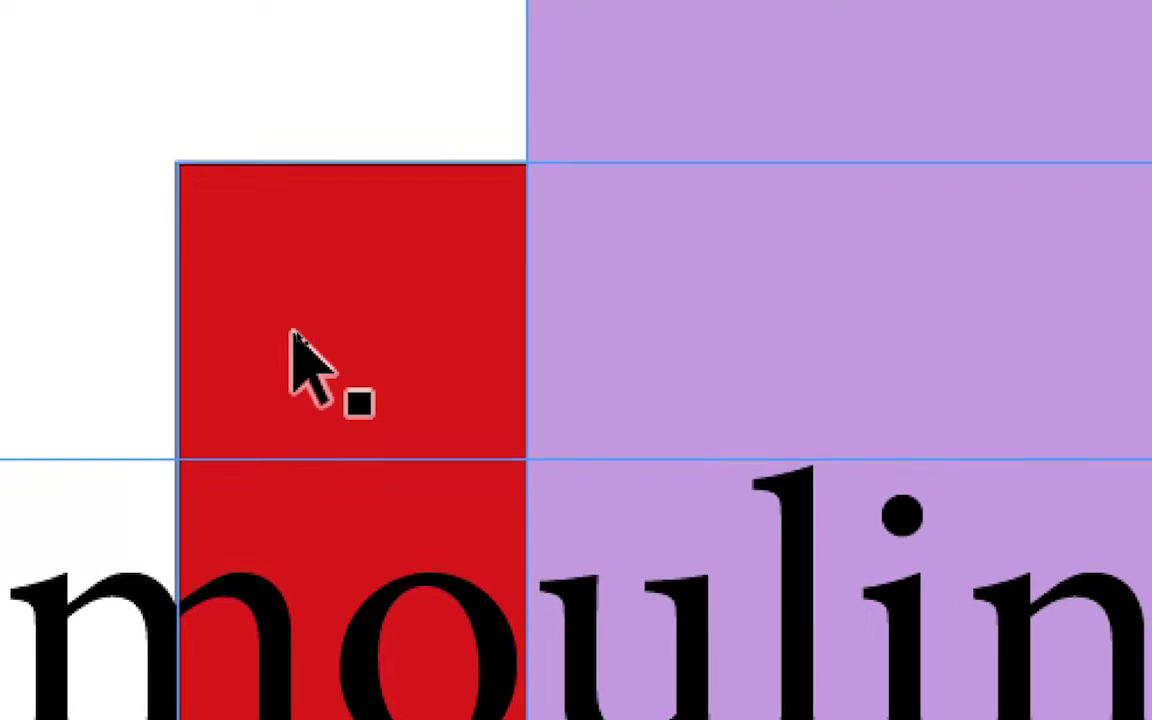
scroll(290, 335, down, 2)
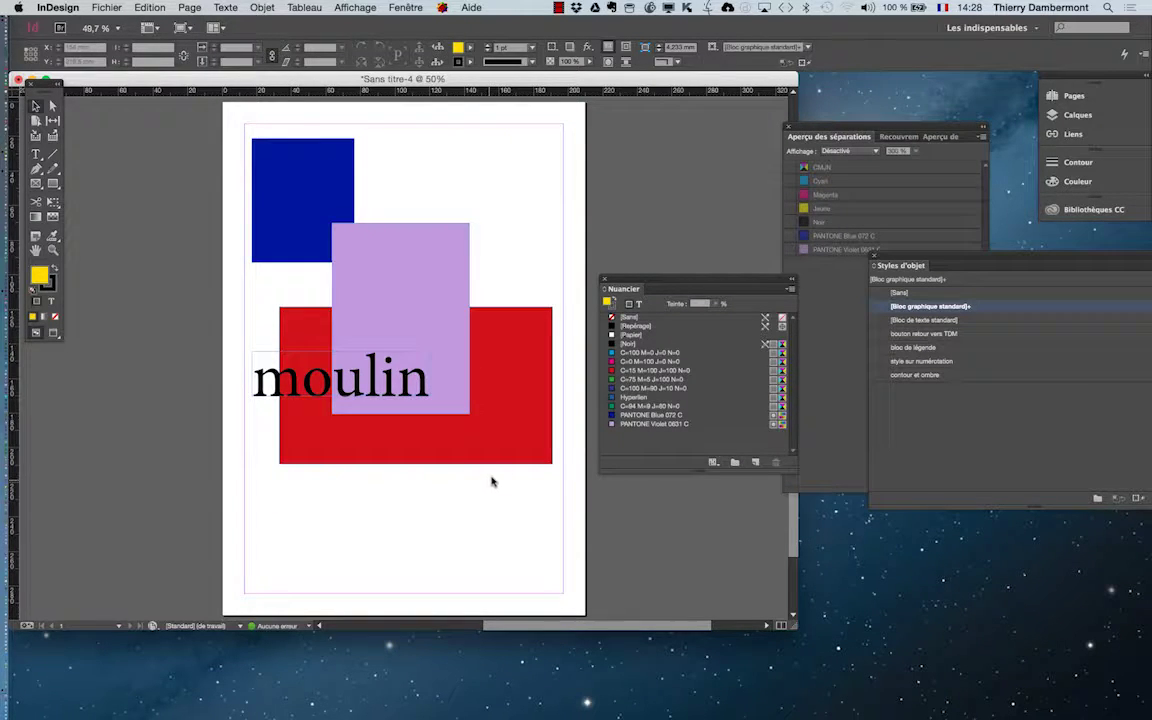
Switch to Firefox, move its window to the top of the screen and enlarge it.
mouse_move(8, 483)
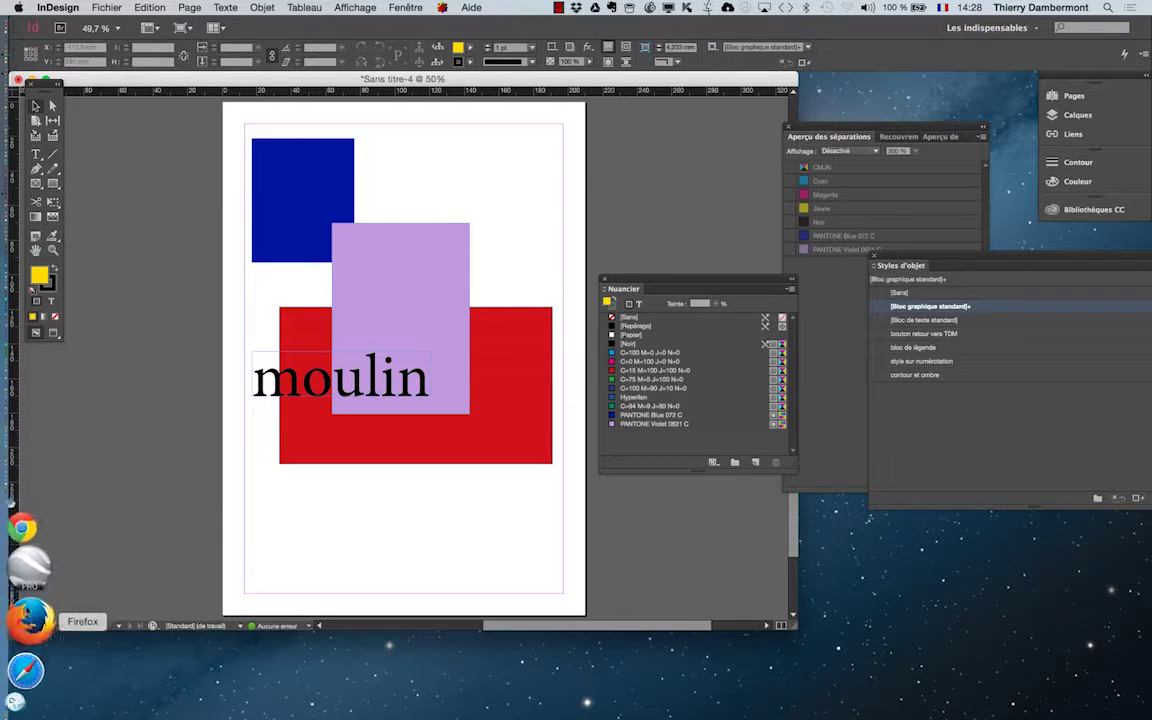
click(30, 619)
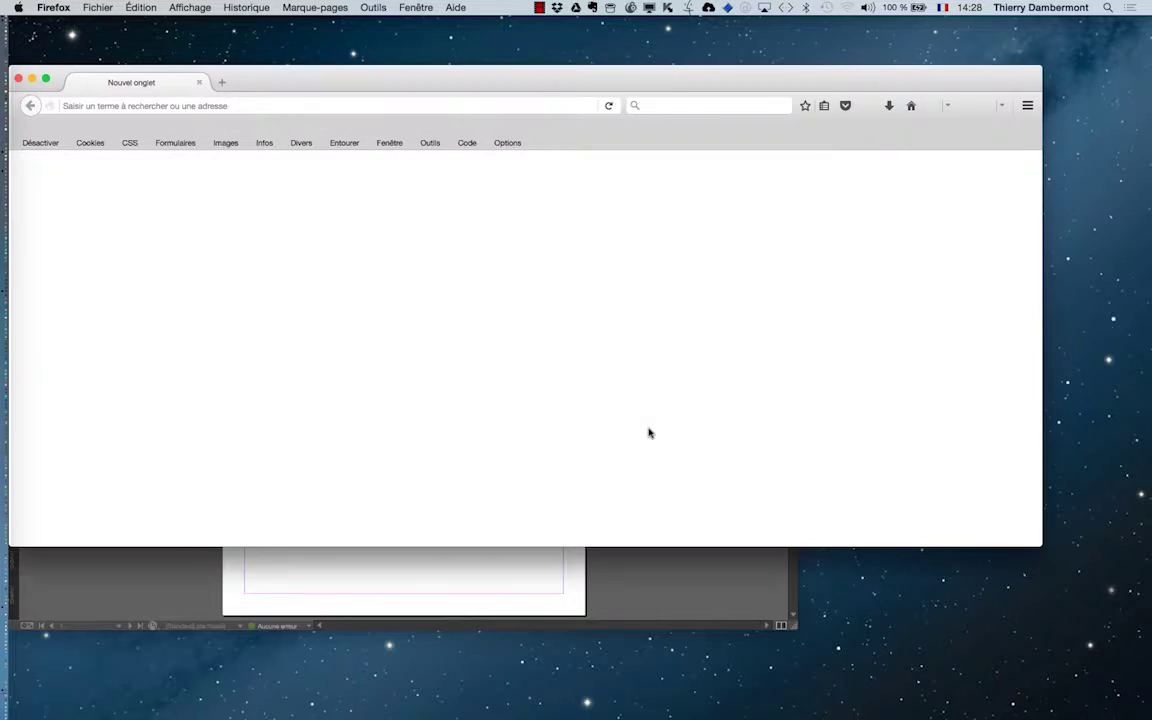
drag(422, 85, 424, 36)
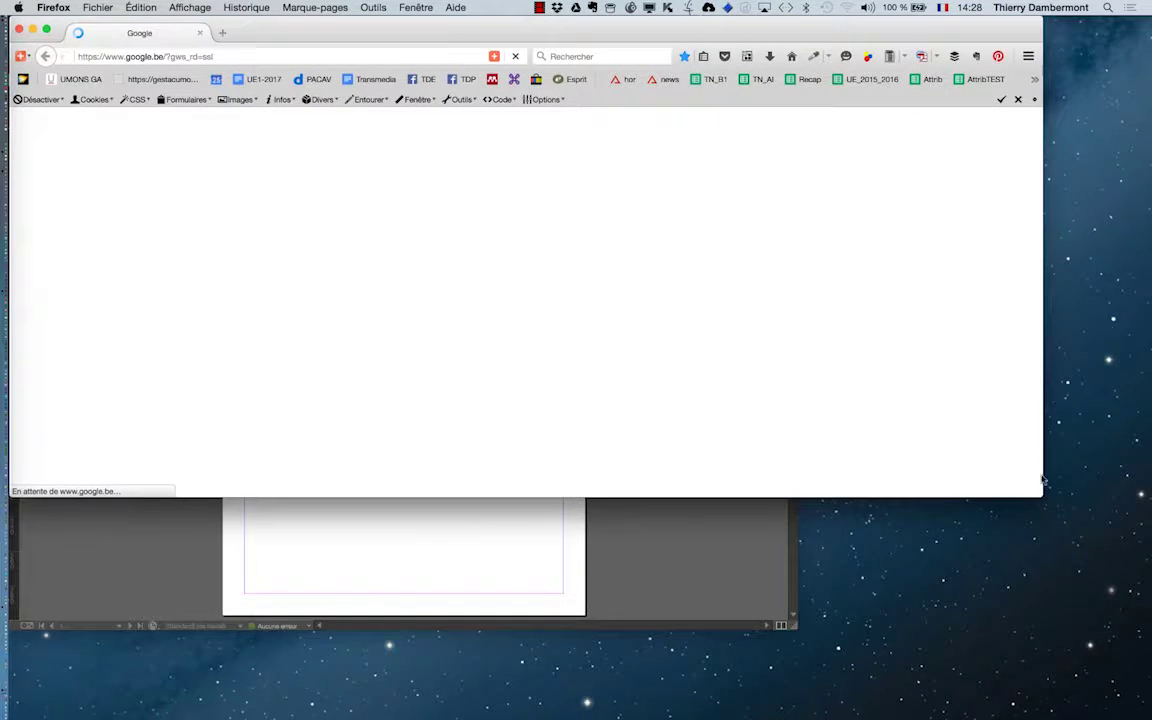
drag(1042, 480, 1076, 656)
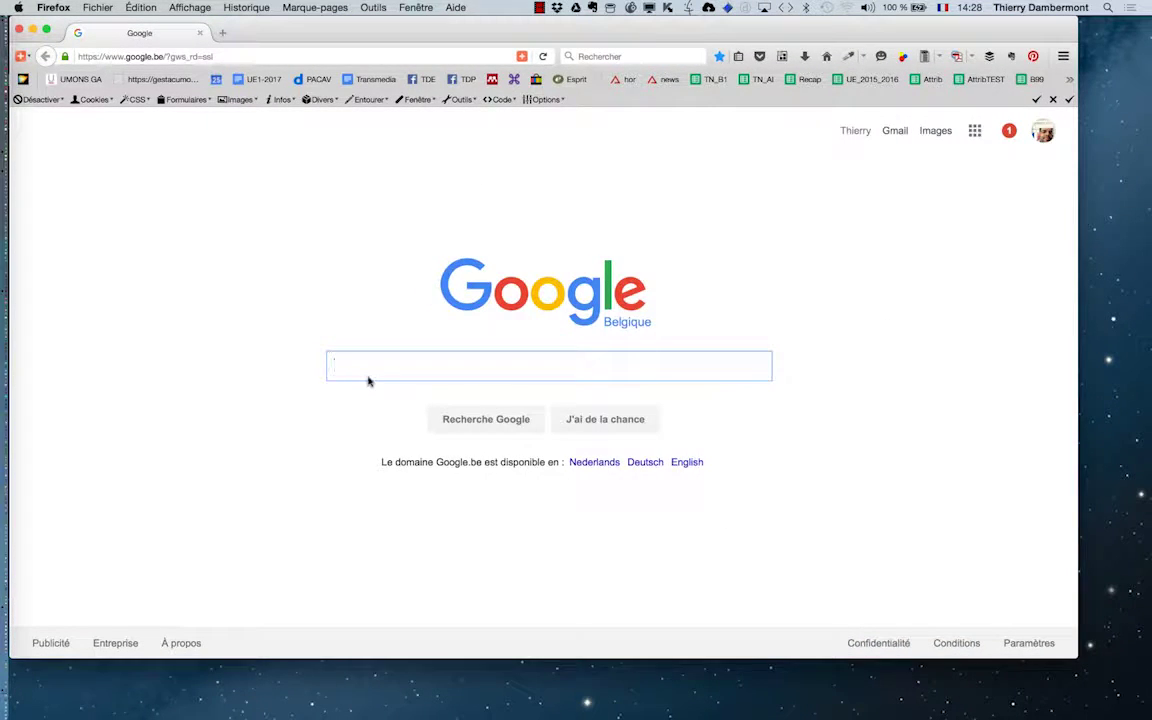
Search Google for "impression défonce" and show the image results.
text(impre)
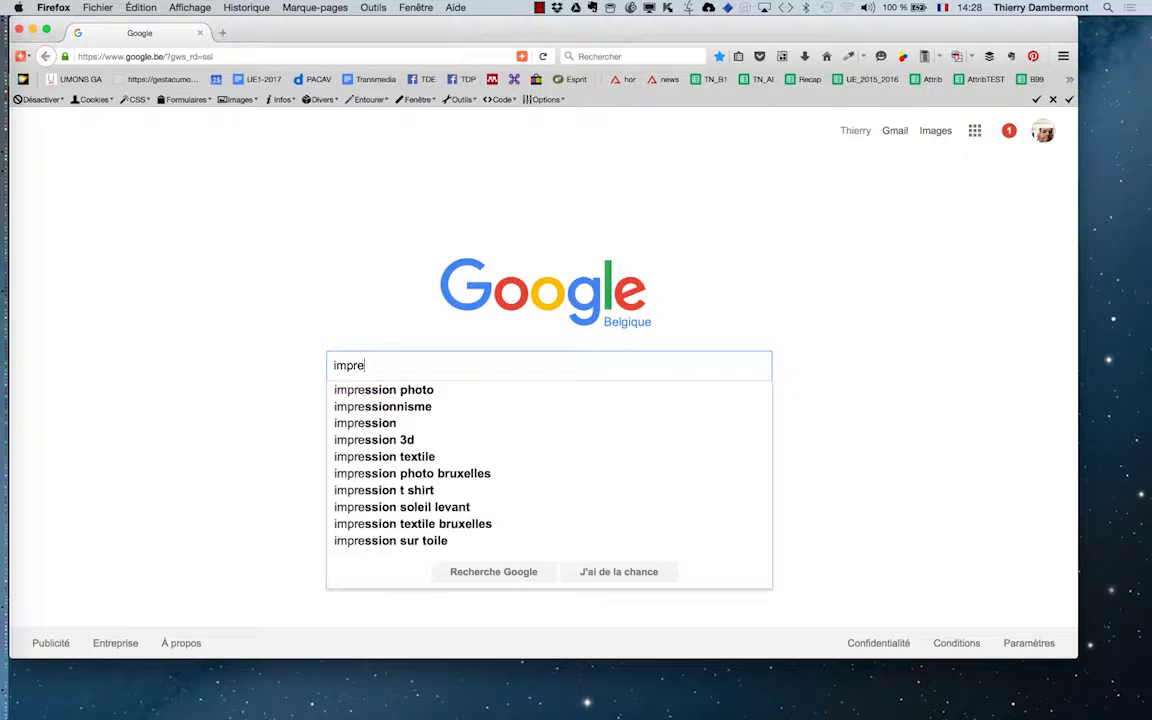
text(ssion défonce)
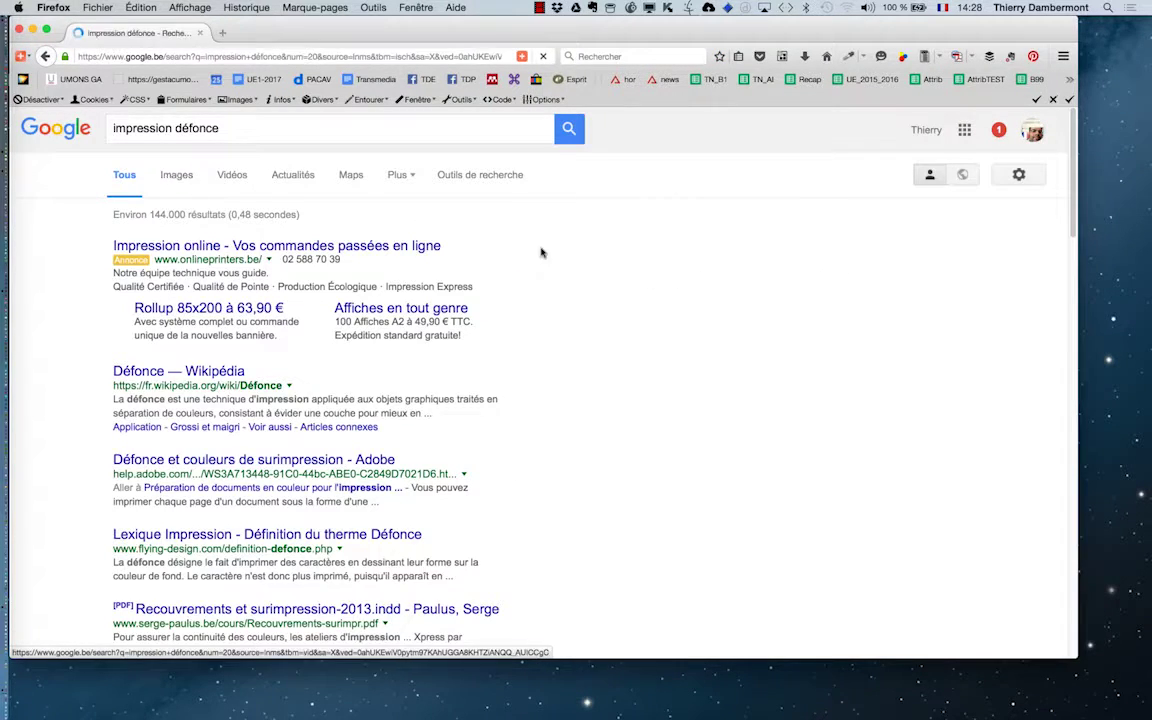
click(176, 174)
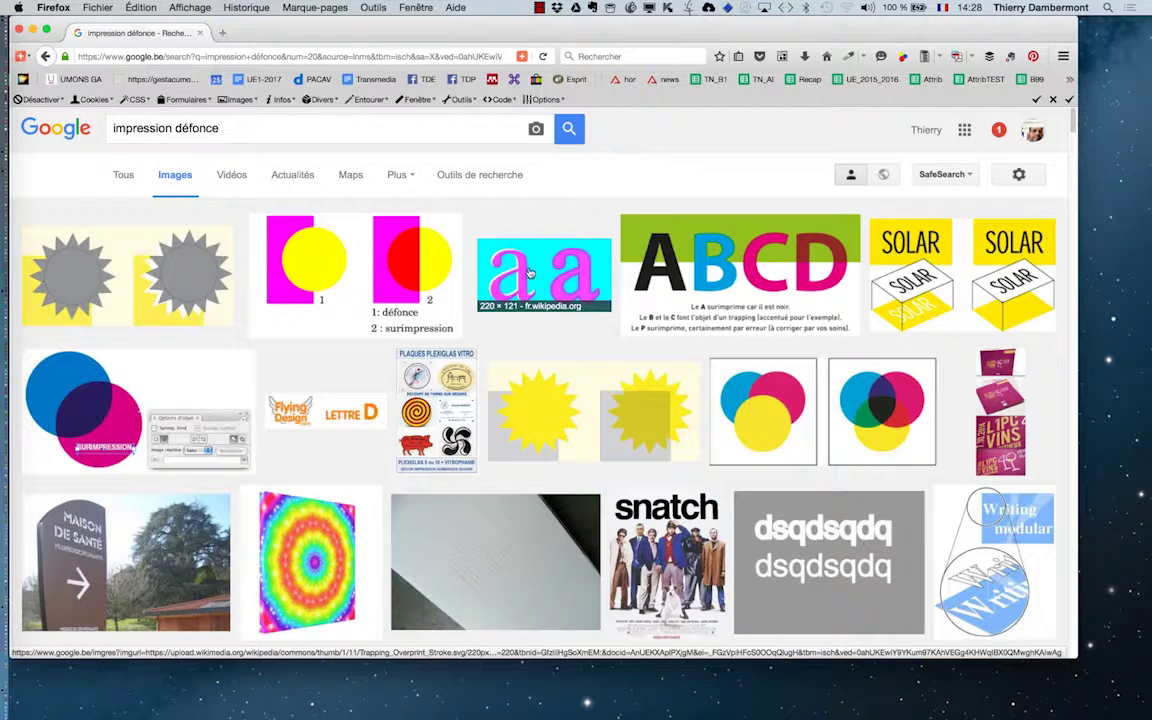
Open the picture of two magenta letters a on cyan in a new tab and display the image alone.
drag(530, 273, 364, 116)
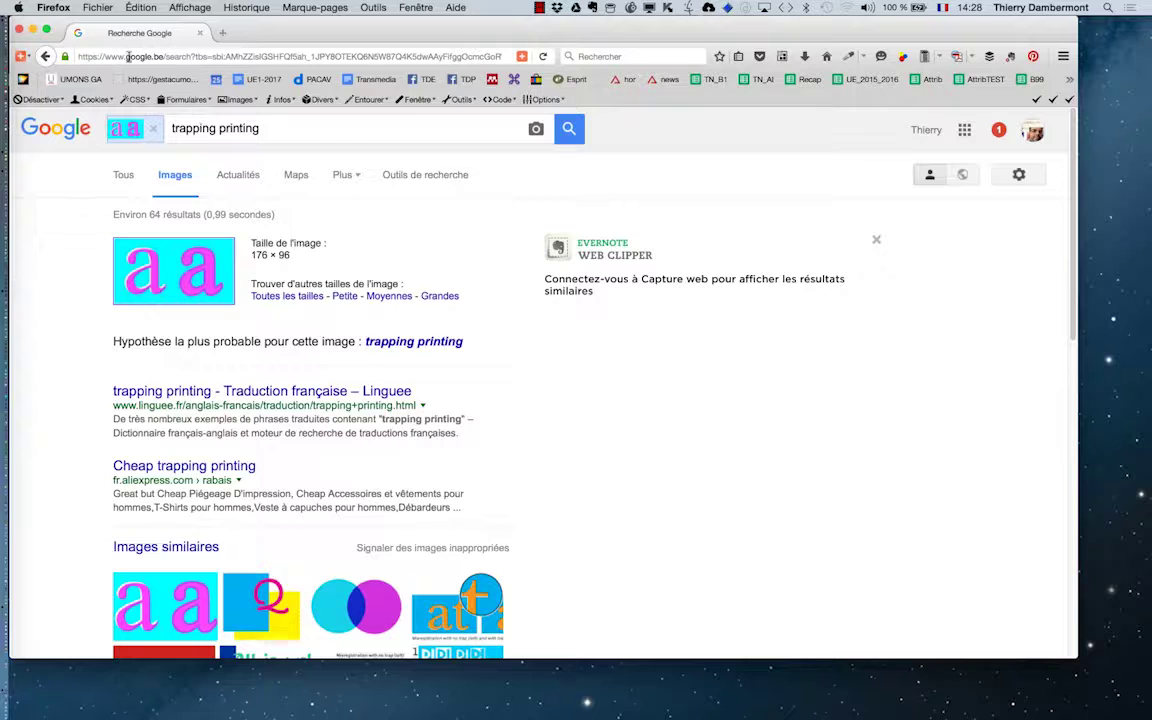
click(45, 56)
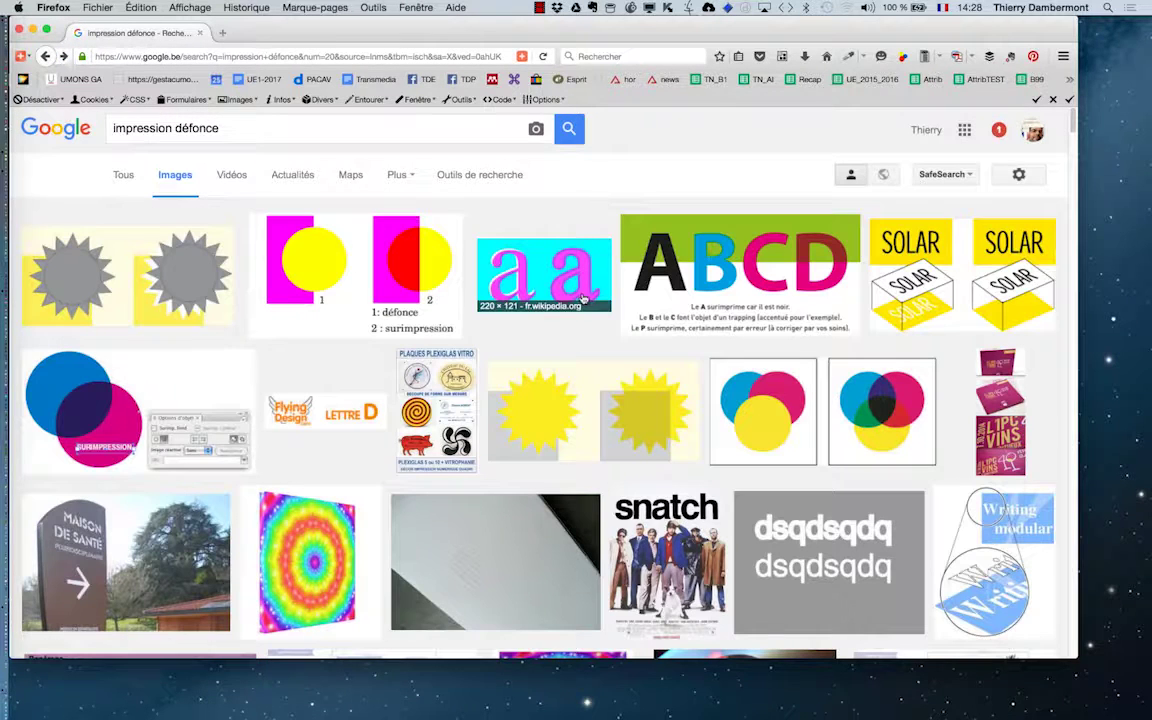
drag(507, 255, 200, 30)
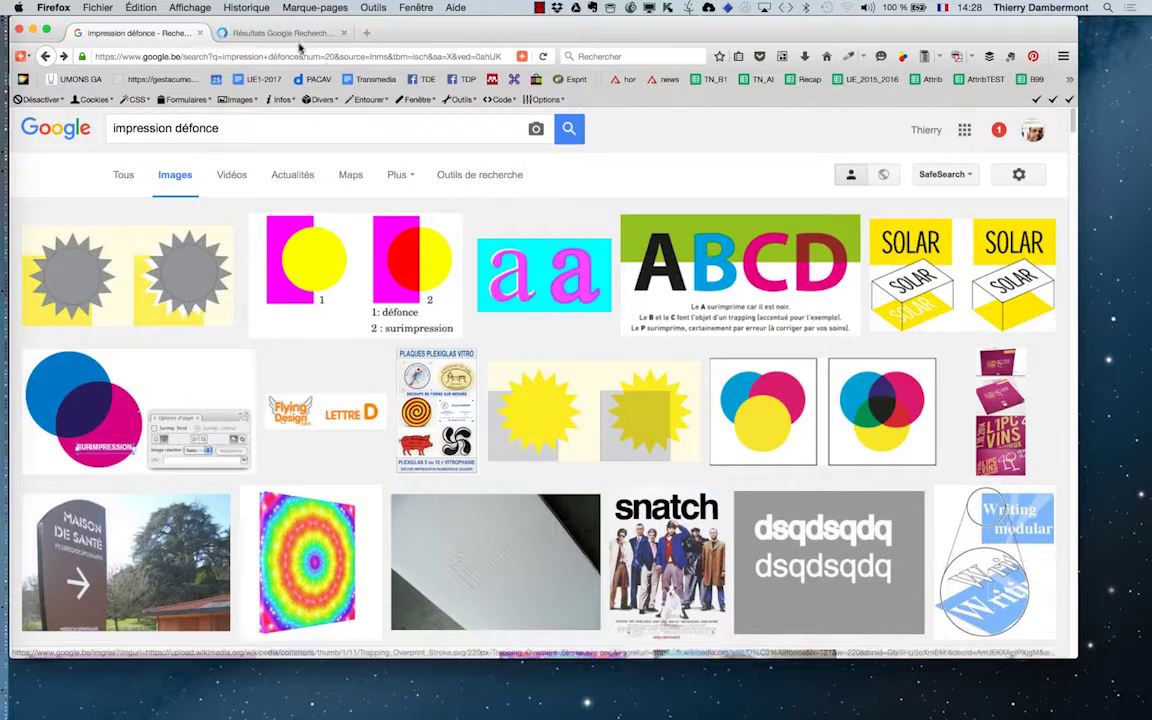
click(270, 33)
click(733, 412)
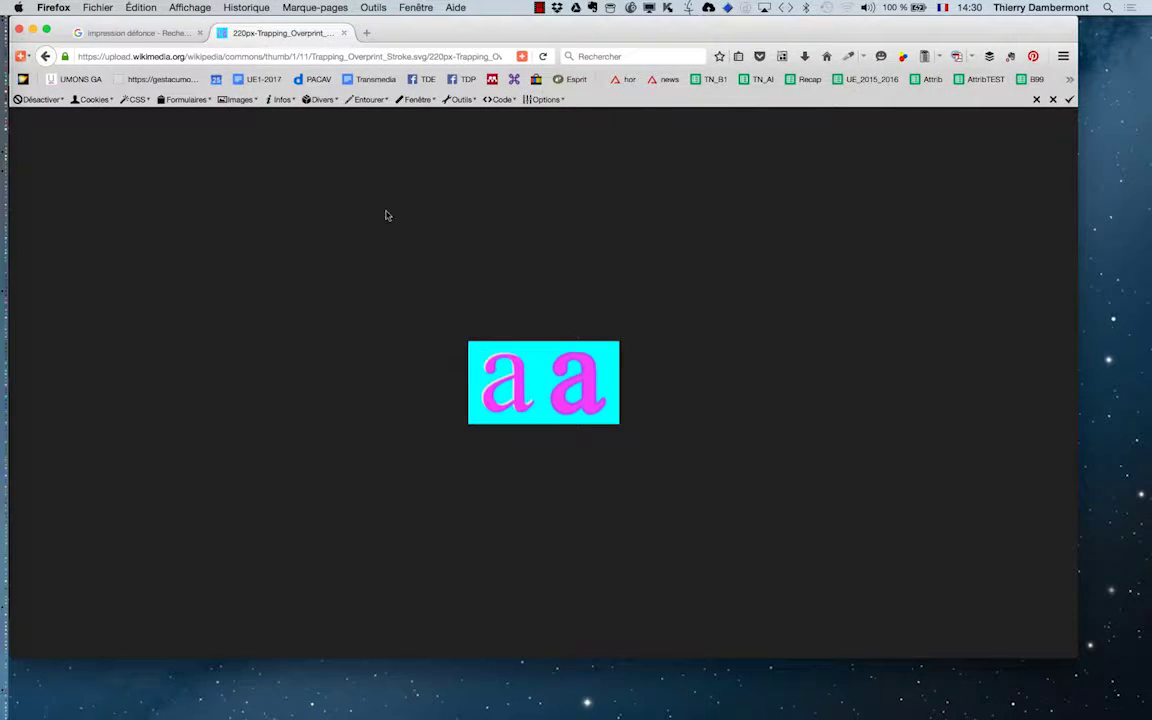
mouse_move(612, 426)
Open the ABCD trapping picture from the image results in a new tab and display the image alone.
click(144, 35)
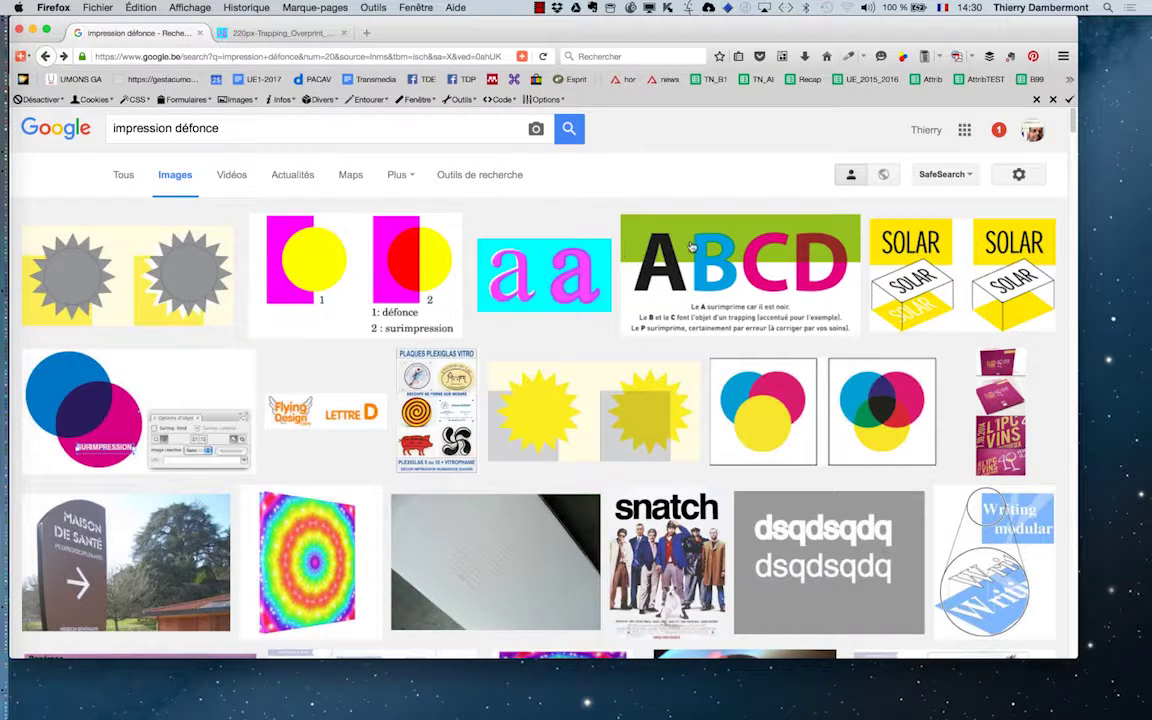
middle_click(739, 270)
click(282, 36)
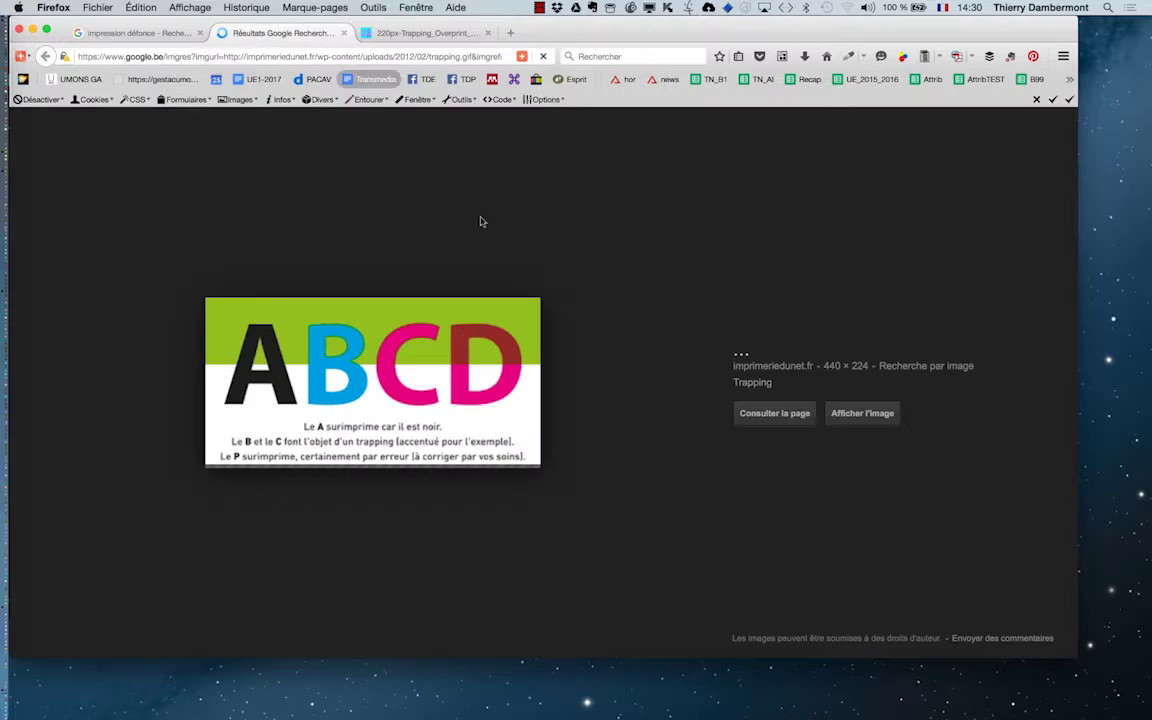
click(862, 413)
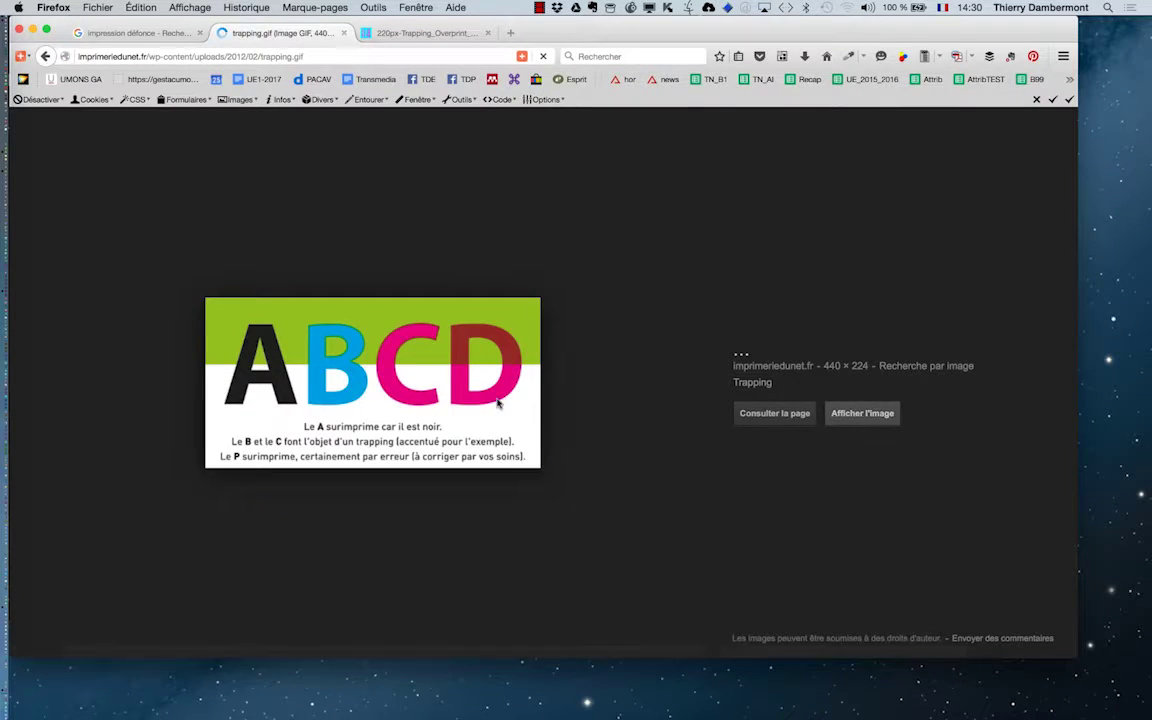
Examine the overprinting and trapping of the ABCD letters at a larger size and return to the image results.
key(super+plus)
key(super+plus)
key(super+plus)
key(super+plus)
key(super+plus)
key(super+plus)
key(super+plus)
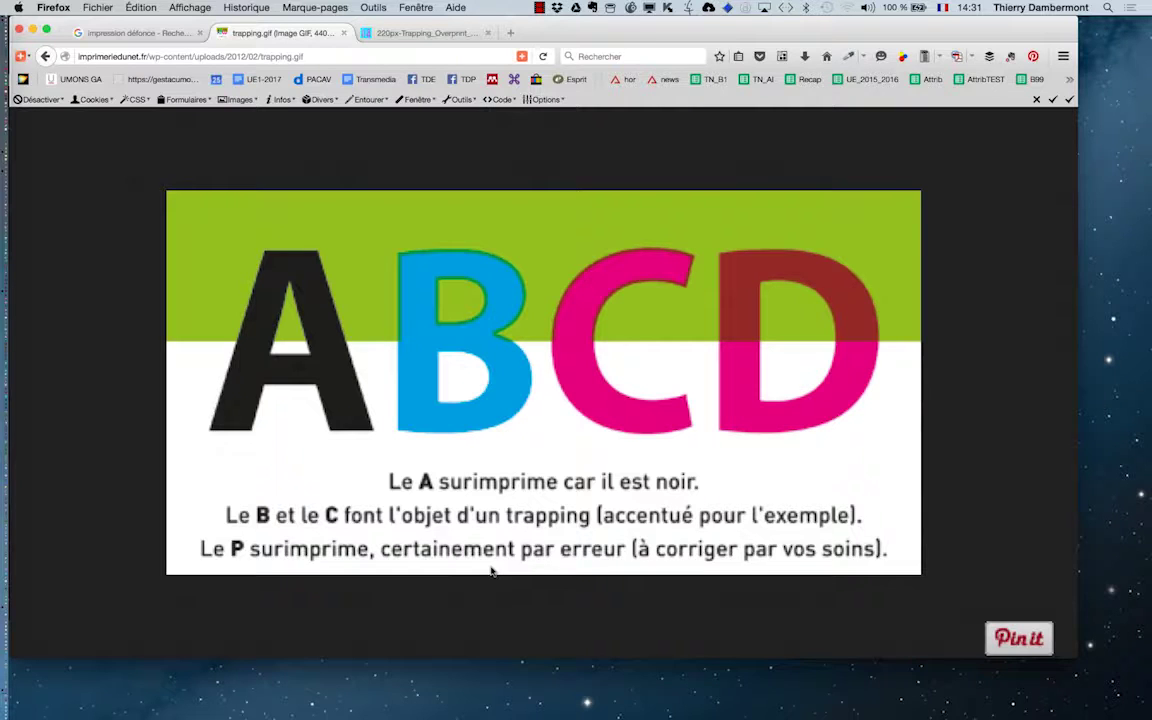
key(super+minus)
key(super+minus)
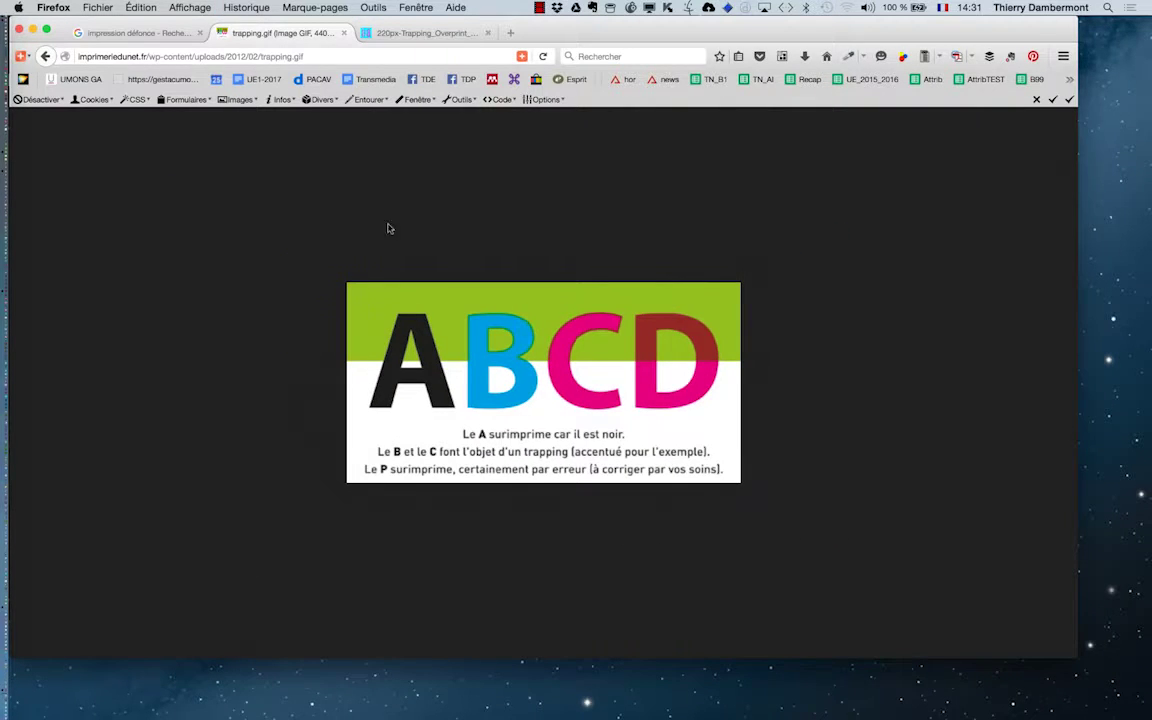
click(134, 33)
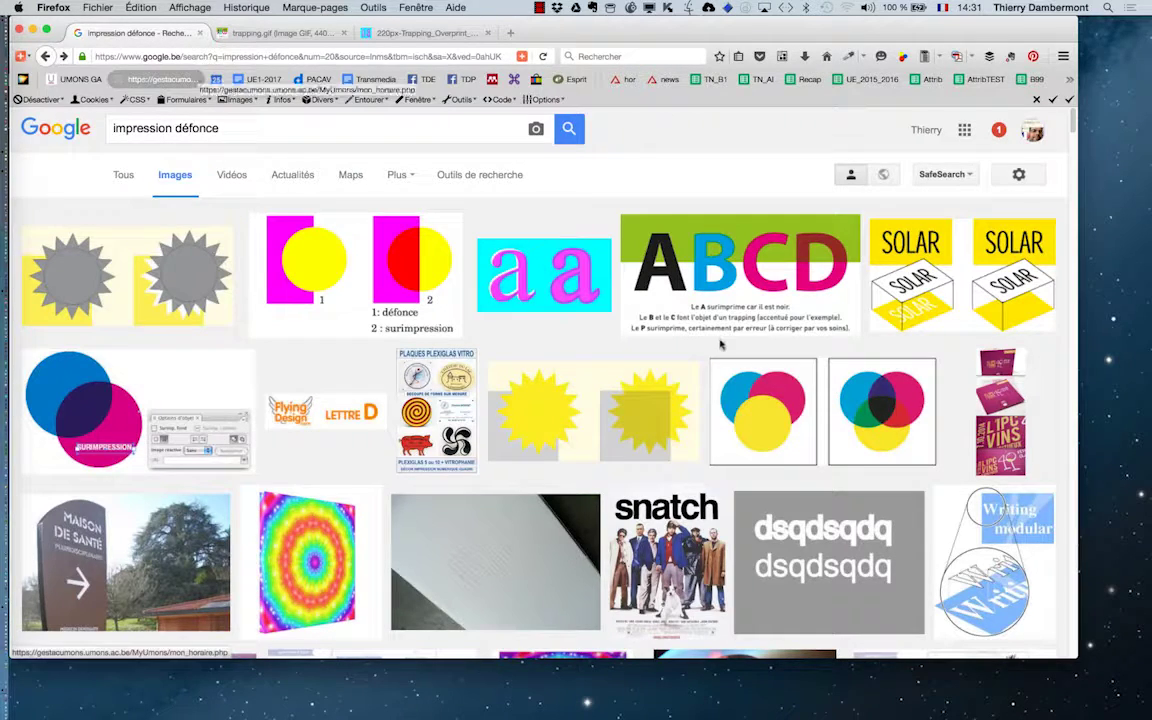
Switch to InDesign, move the Nuancier panel away from the page and hide the other applications.
key(super+Tab)
key(super+Tab)
key(super+Tab)
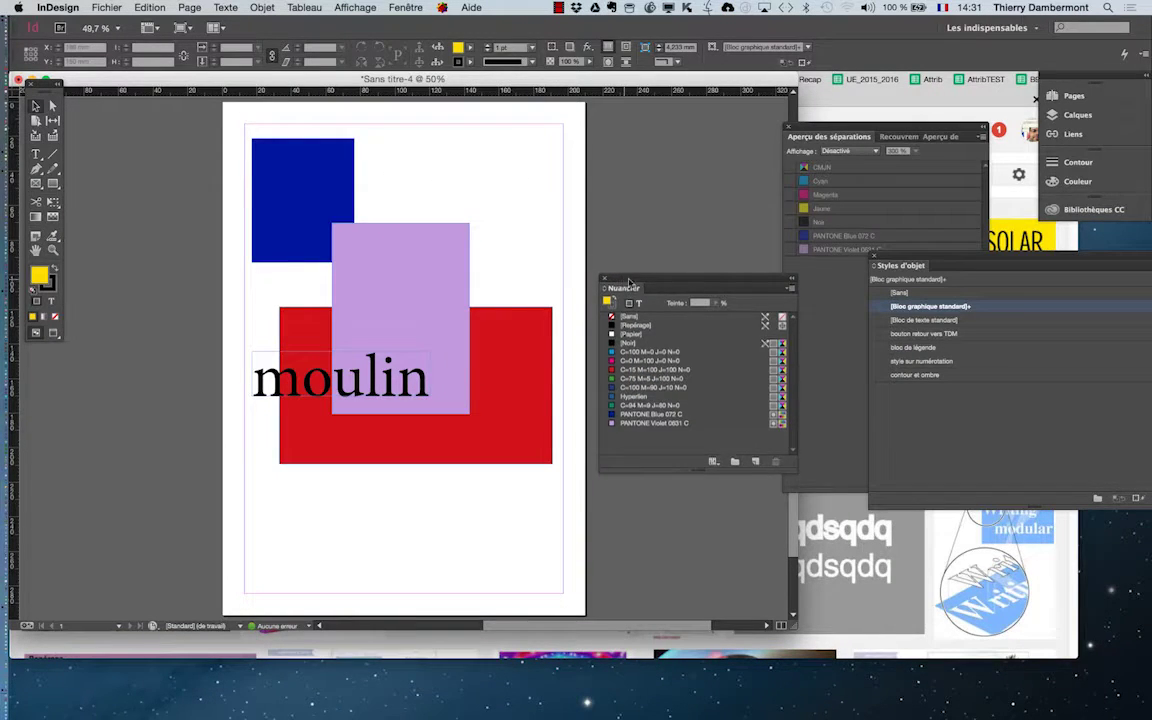
drag(626, 282, 926, 533)
key(alt+super+h)
Bring the separations preview (Aperçu des séparations) to the front and detach it from its panel group over the page.
click(399, 7)
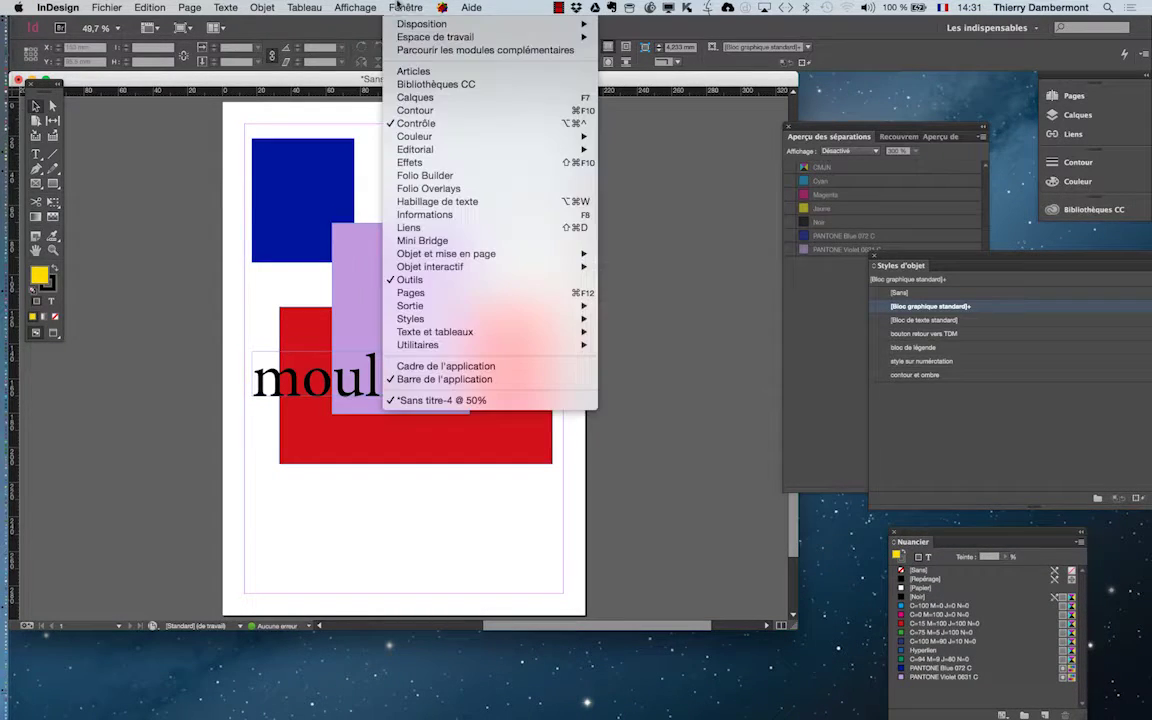
mouse_move(540, 305)
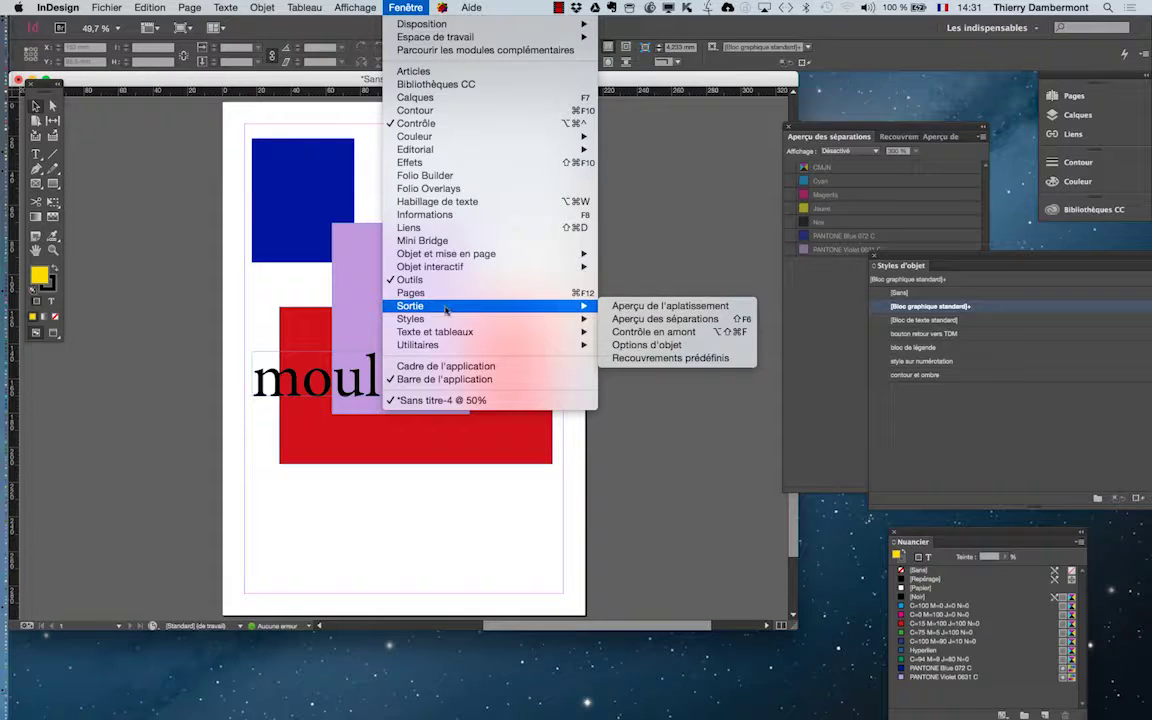
click(672, 319)
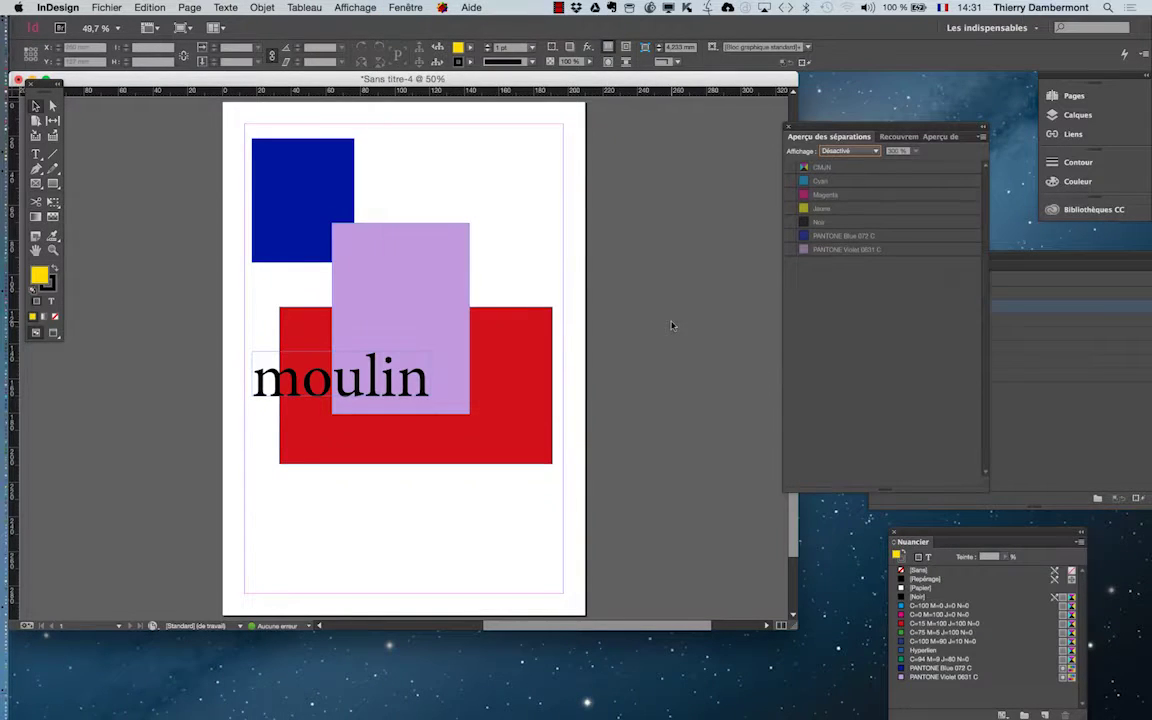
drag(844, 138, 733, 144)
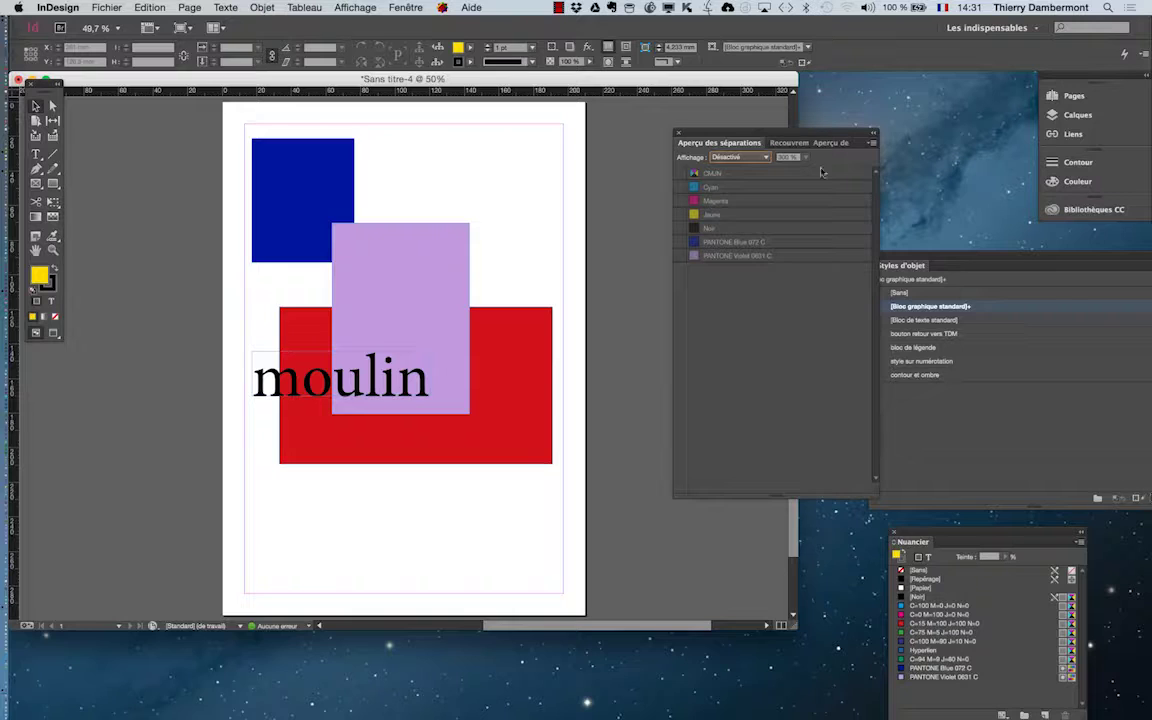
drag(714, 142, 154, 134)
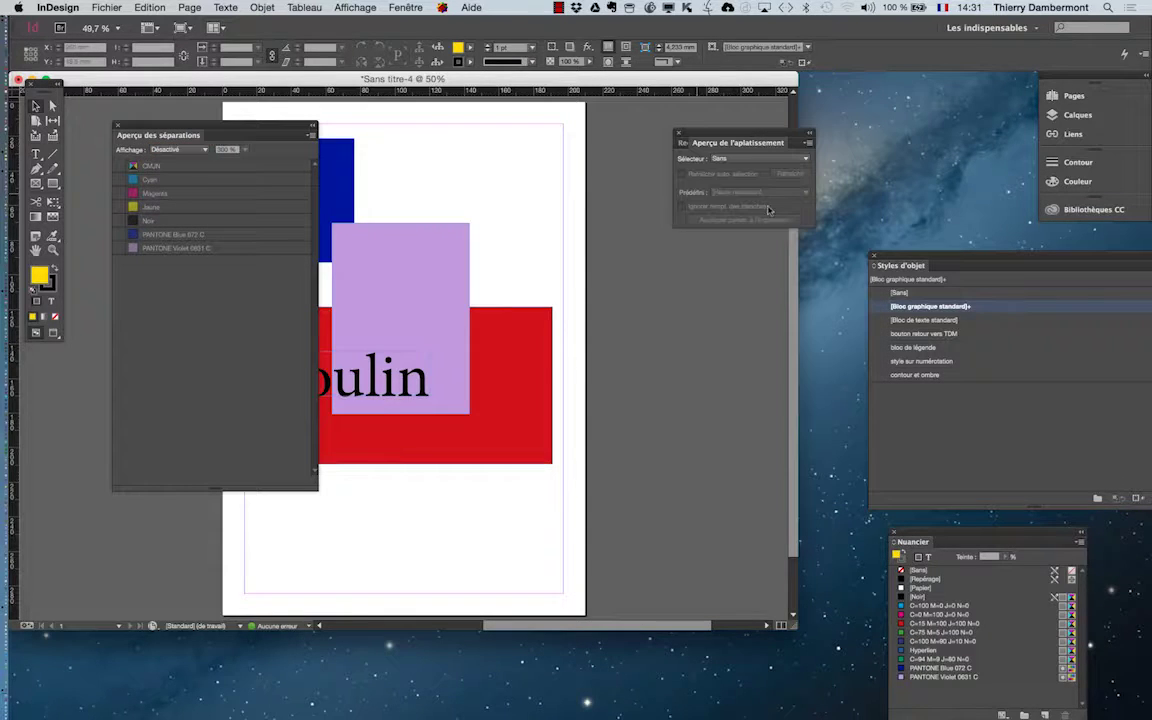
Detach the flattener preview (Aperçu de l'aplatissement) from the trap presets and shrink the trap presets panel.
drag(730, 145, 937, 153)
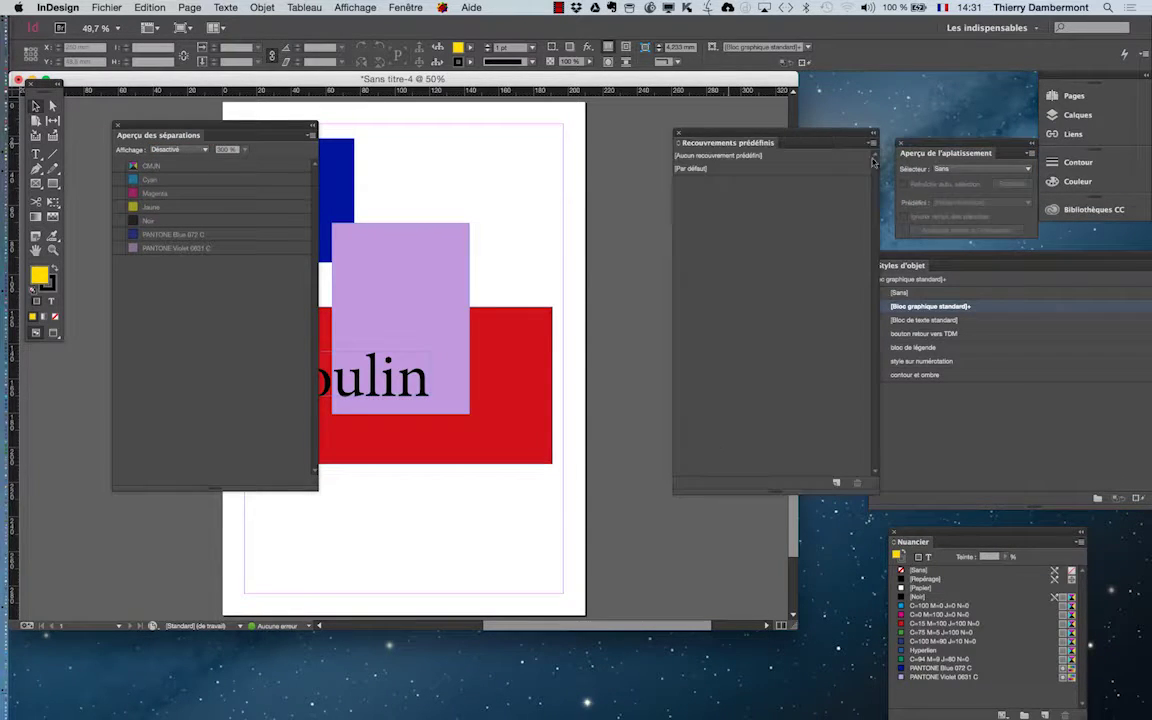
drag(874, 484, 824, 268)
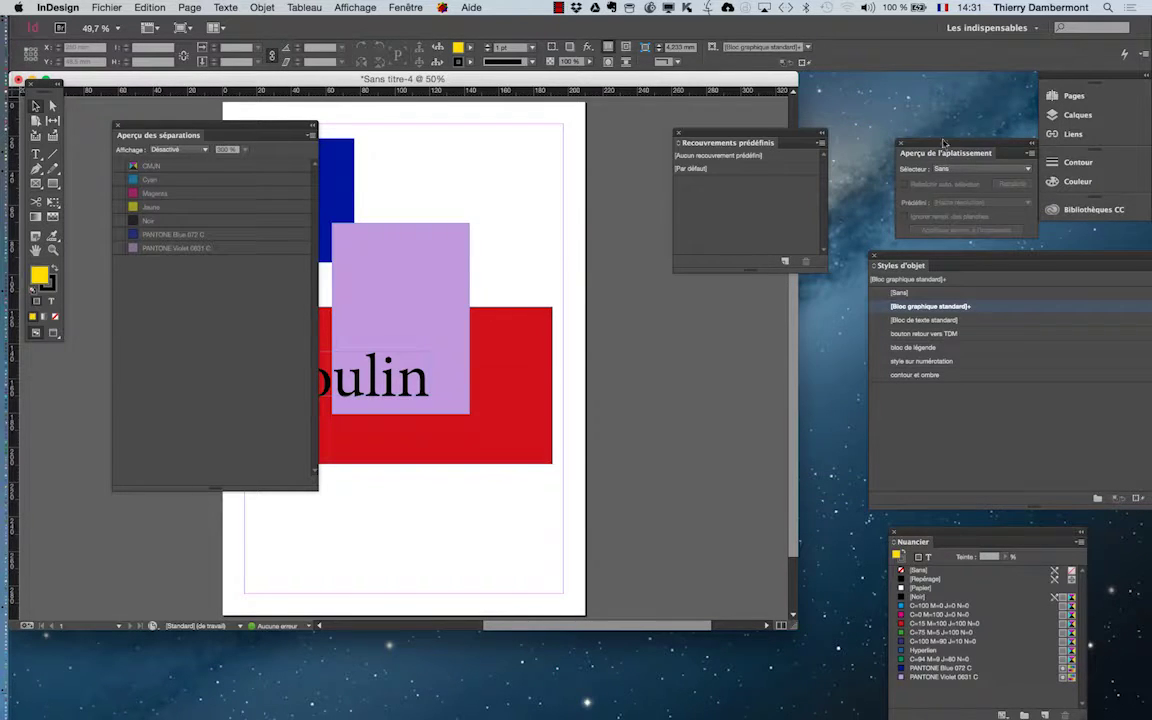
drag(943, 143, 916, 108)
Set the separations preview display to Séparations and move its panel off the blue rectangle.
click(170, 149)
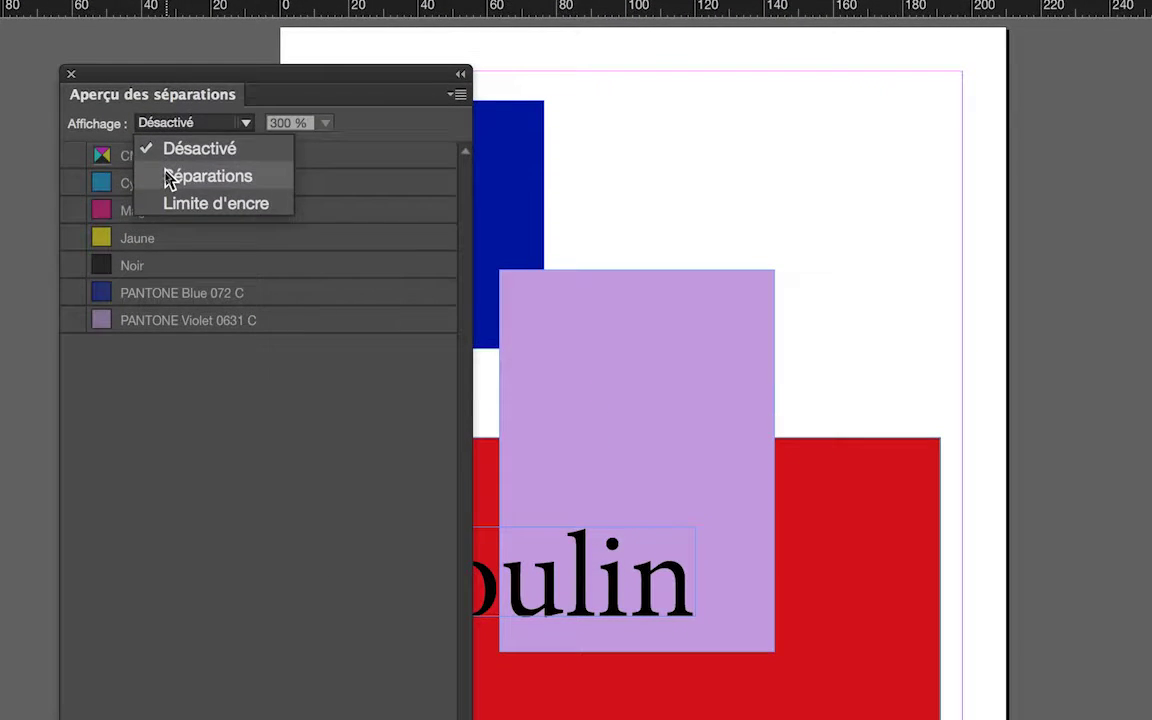
click(170, 178)
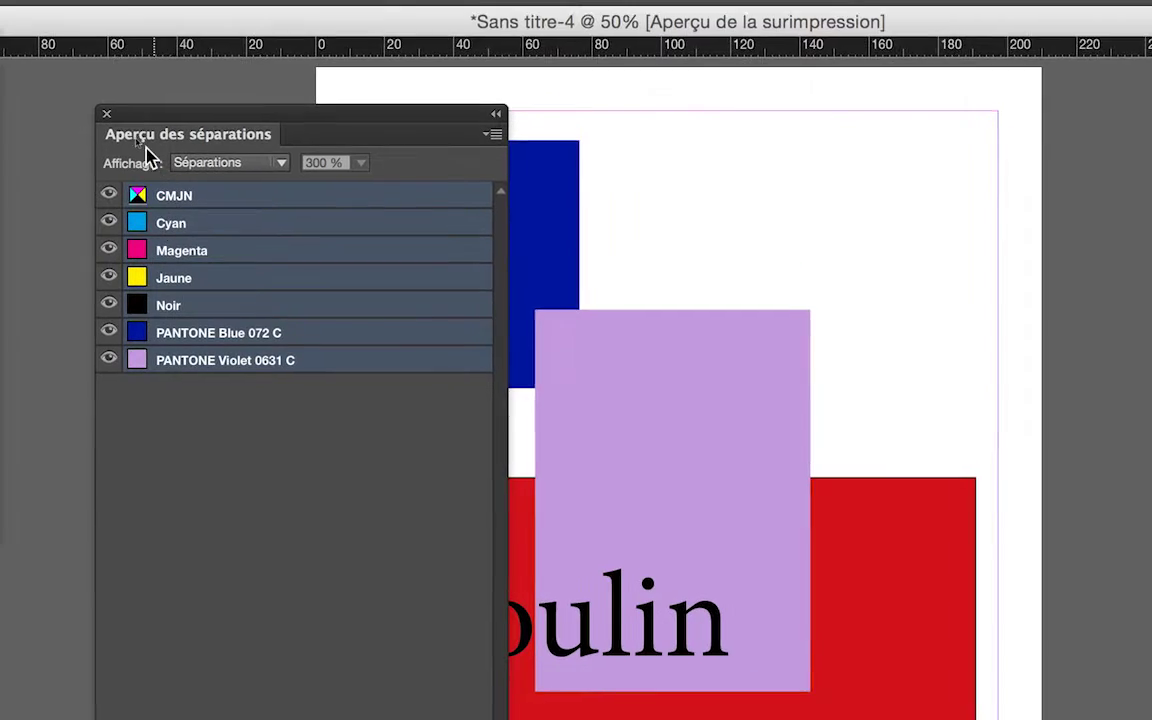
drag(120, 74, 673, 78)
drag(332, 145, 520, 126)
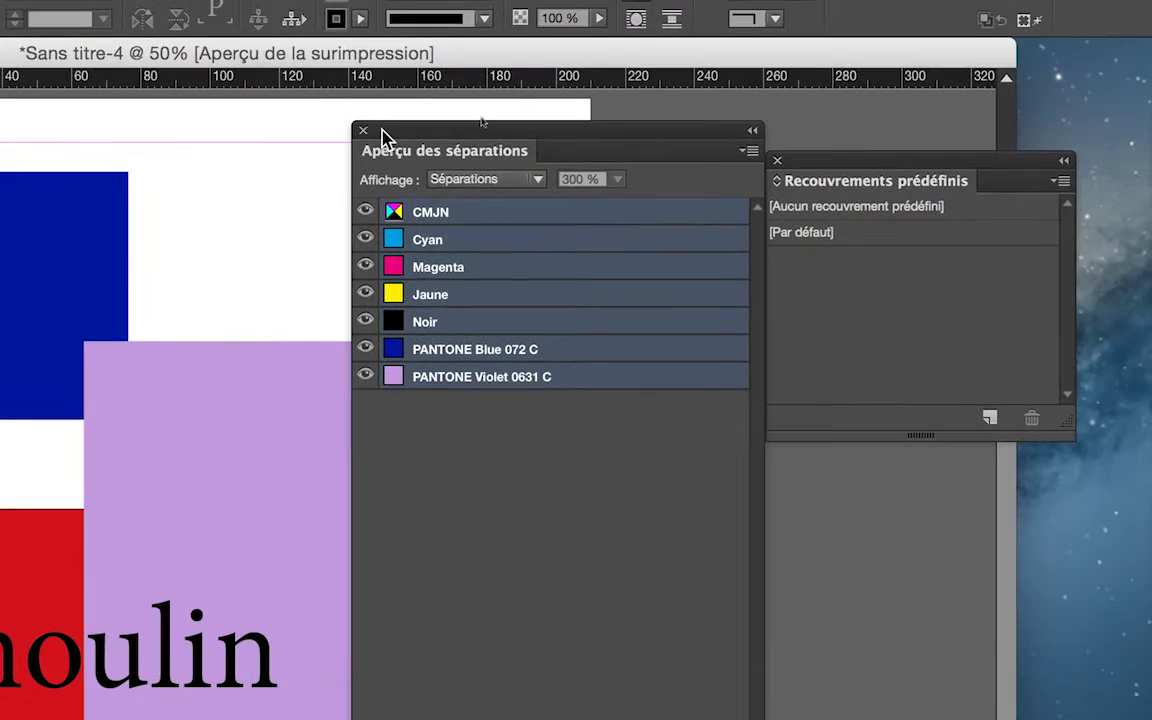
drag(395, 135, 402, 132)
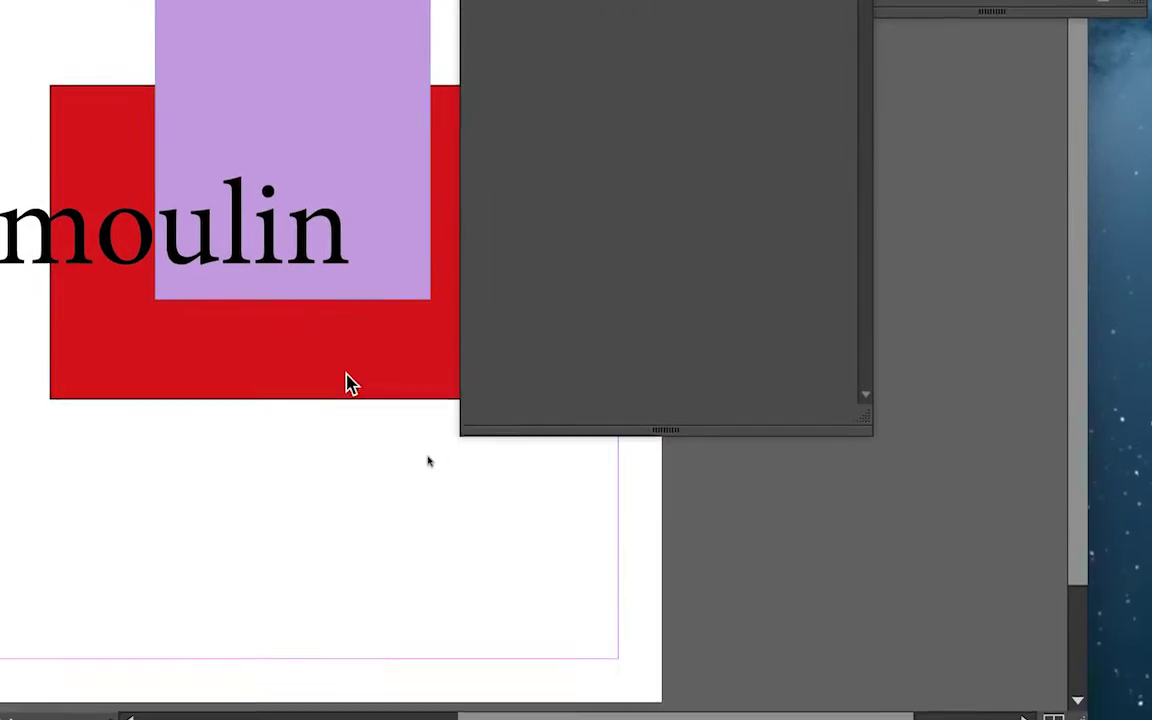
Select the red rectangle and examine its colour in the Nuancier panel, placing that panel next to the separations preview.
click(308, 387)
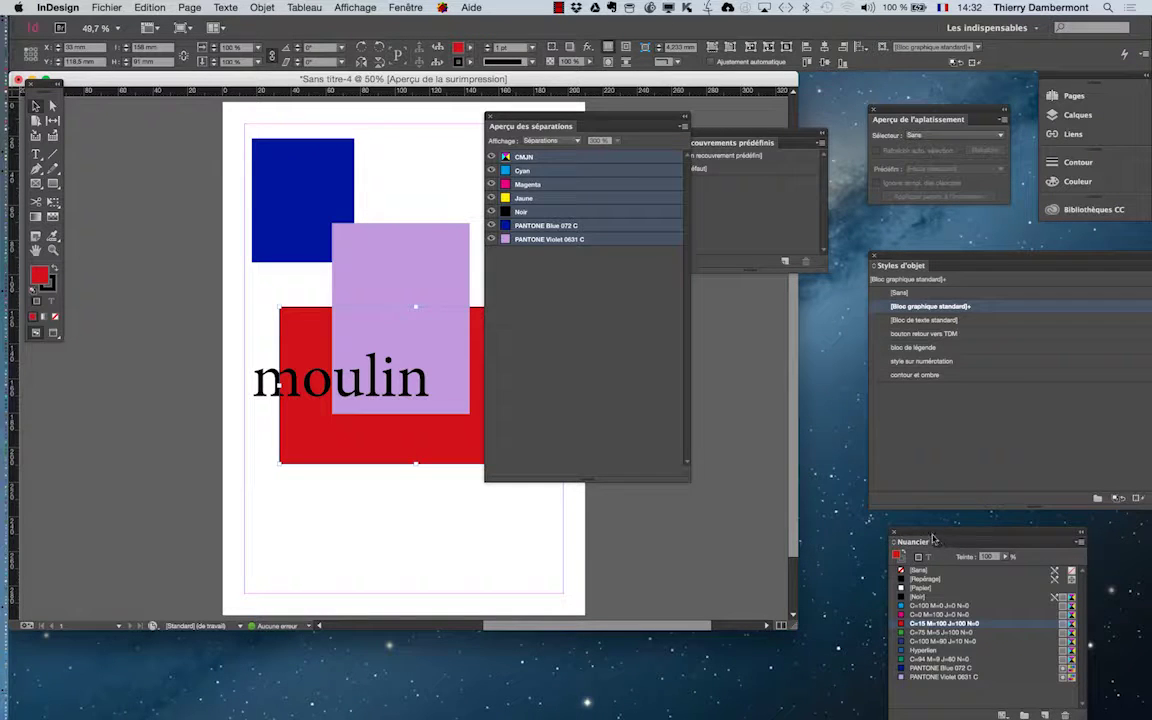
drag(933, 540, 568, 437)
drag(505, 407, 170, 183)
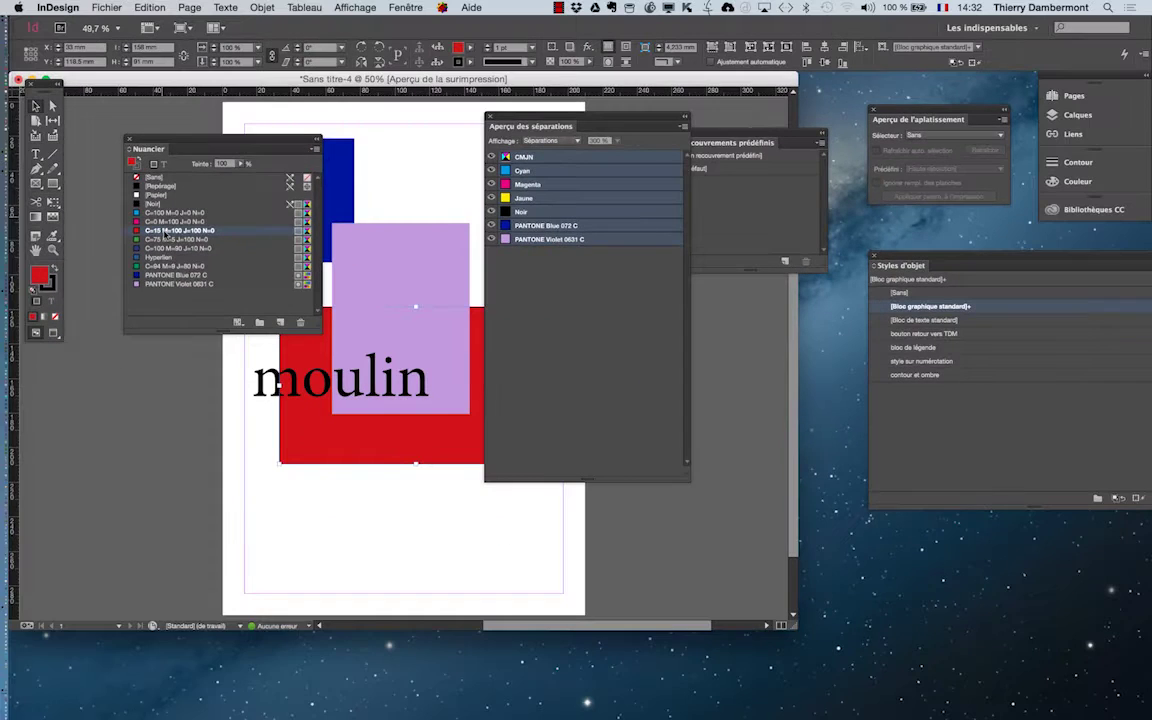
drag(148, 143, 736, 313)
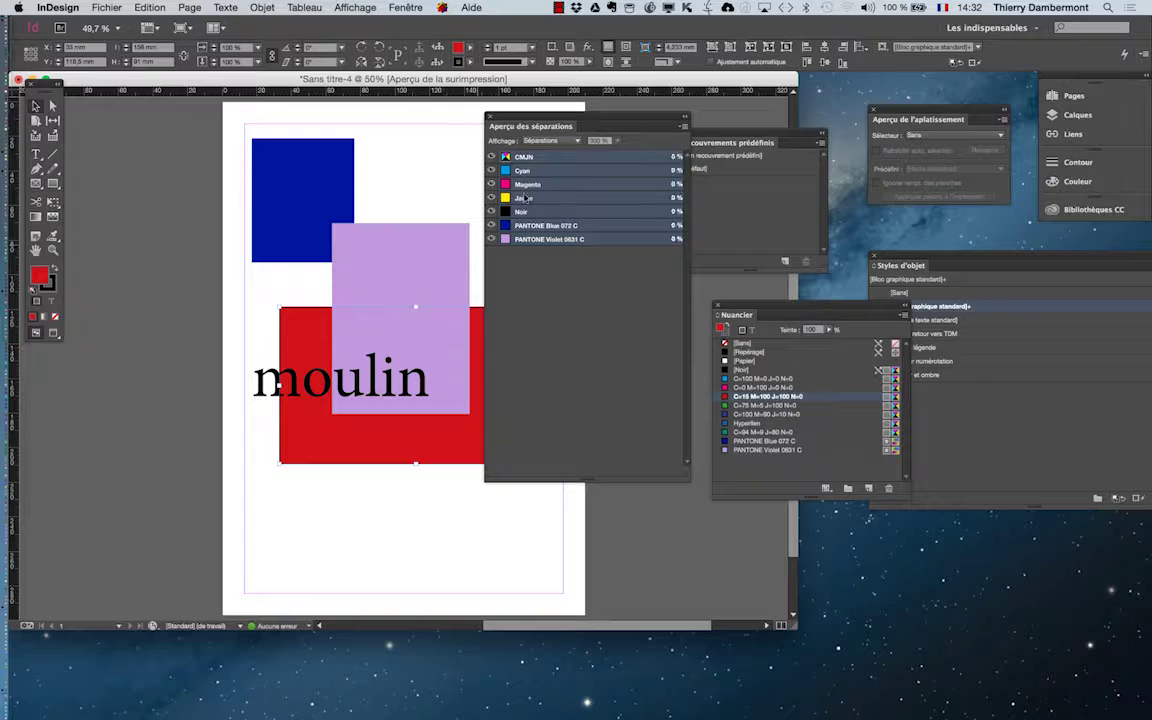
Close the trap presets and flattener preview panels and move the separations preview clear of the red rectangle.
click(733, 134)
drag(732, 134, 872, 112)
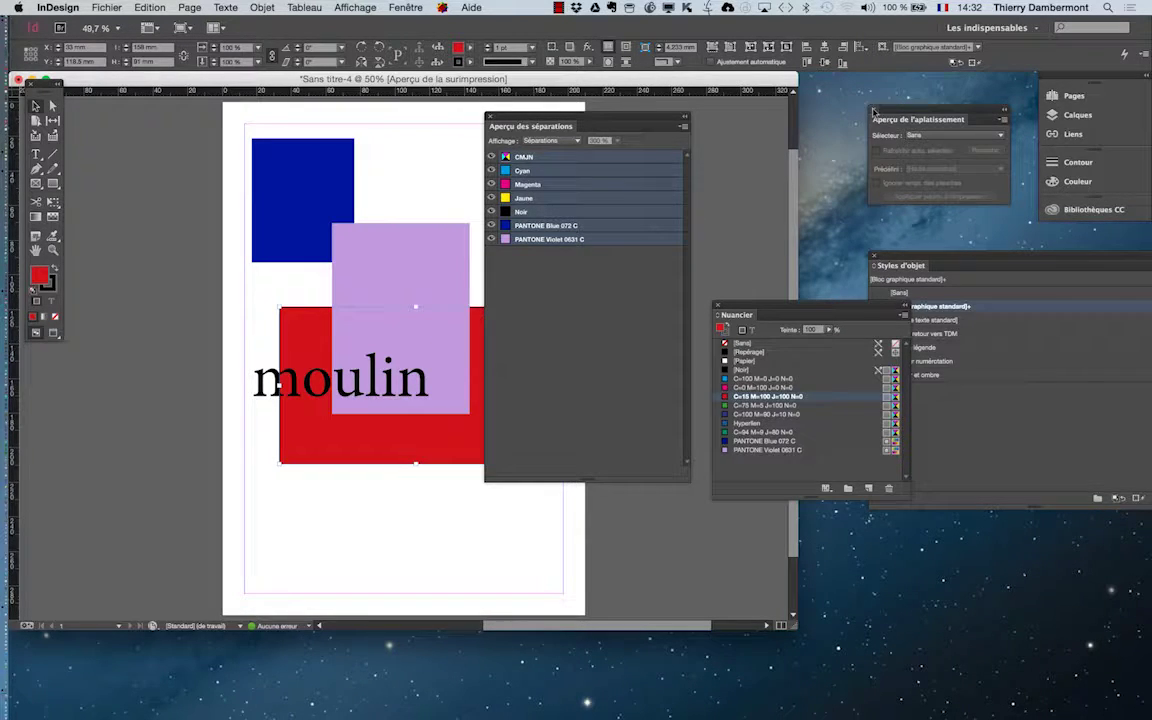
drag(512, 112, 622, 114)
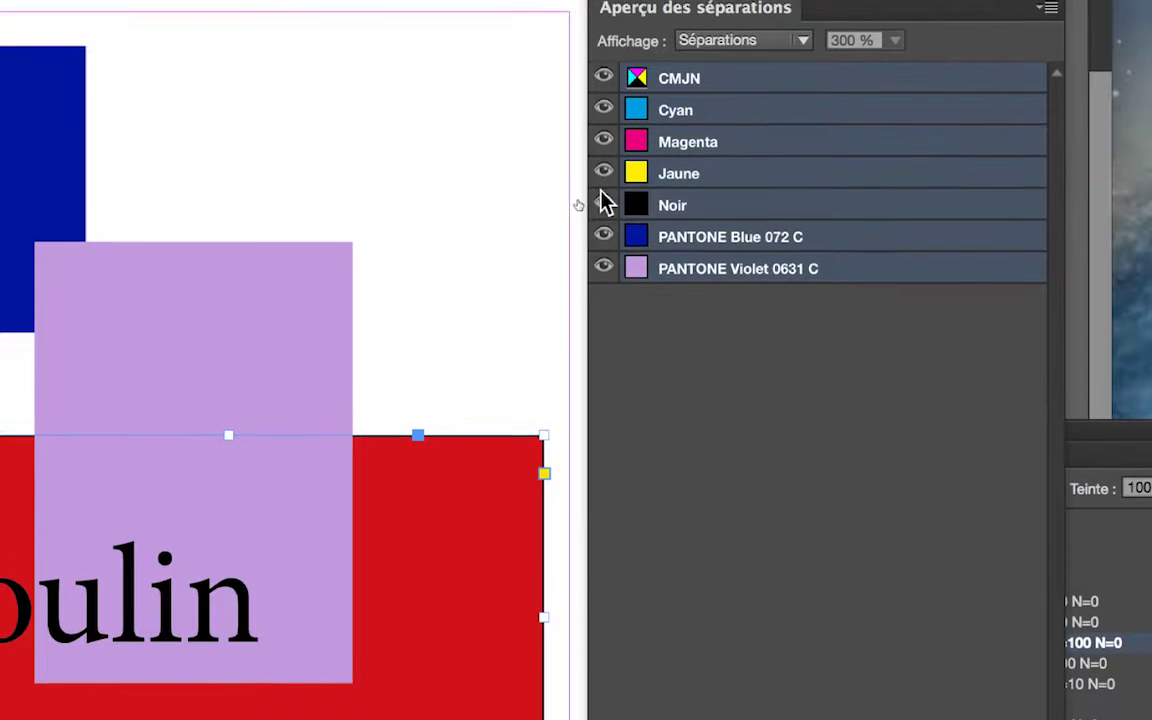
Hide the Cyan, Magenta and Jaune plates in the separations preview.
click(607, 161)
click(604, 186)
click(602, 154)
click(602, 122)
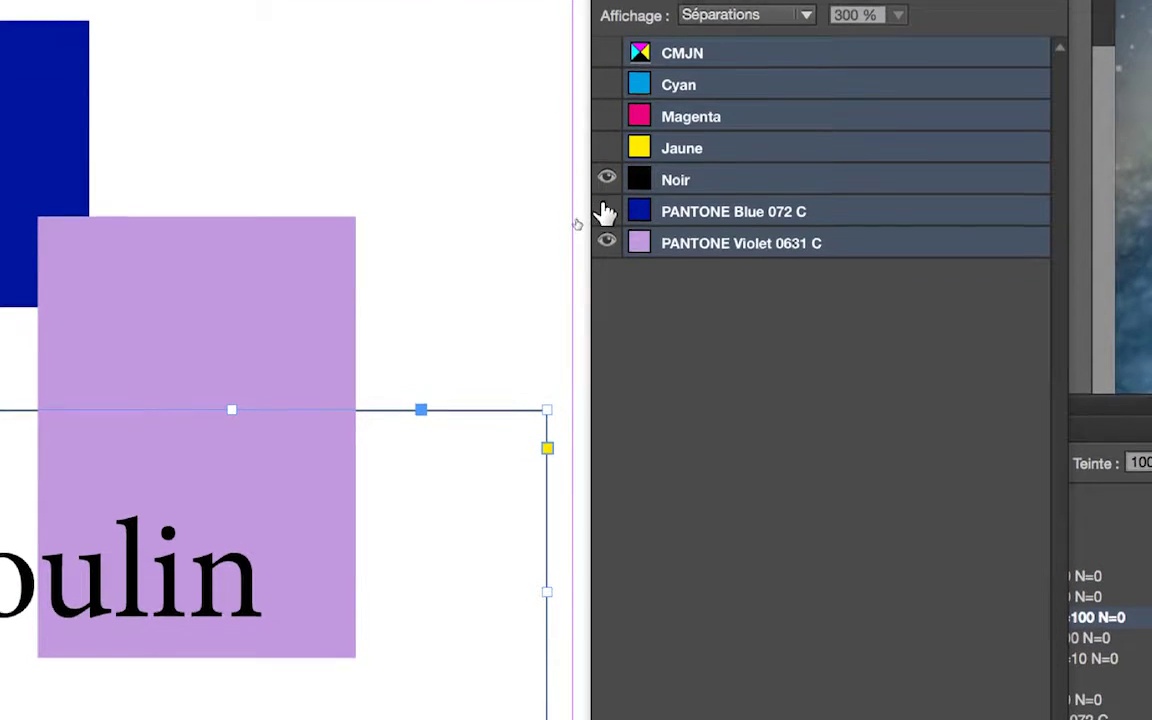
Show the PANTONE Blue 072 C plate alone, followed by the Noir plate alone.
click(605, 244)
alt+click(605, 244)
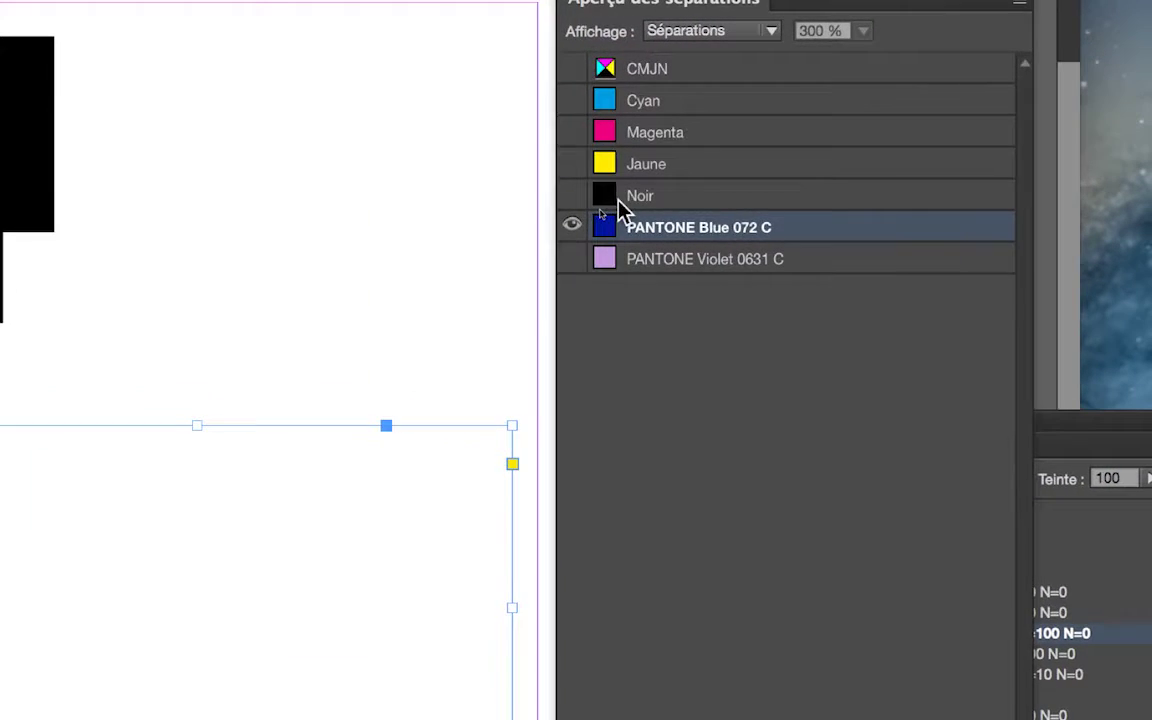
click(652, 179)
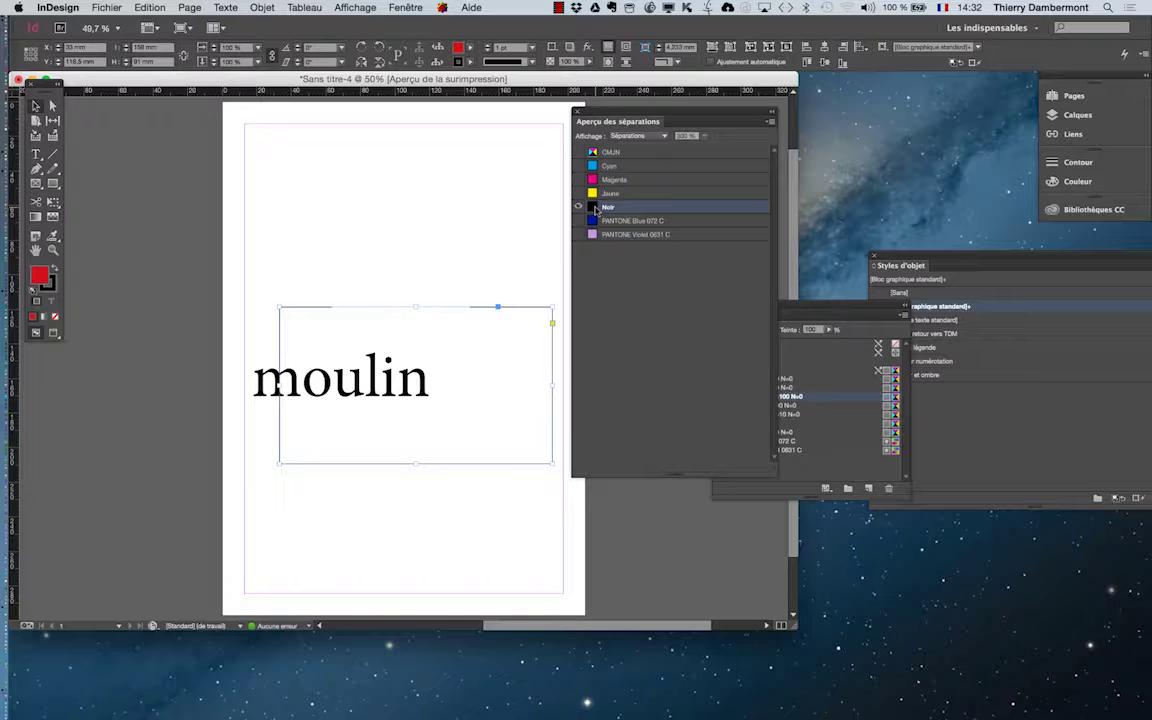
Switch to Firefox and search Google Images for "offset printer".
mouse_move(6, 447)
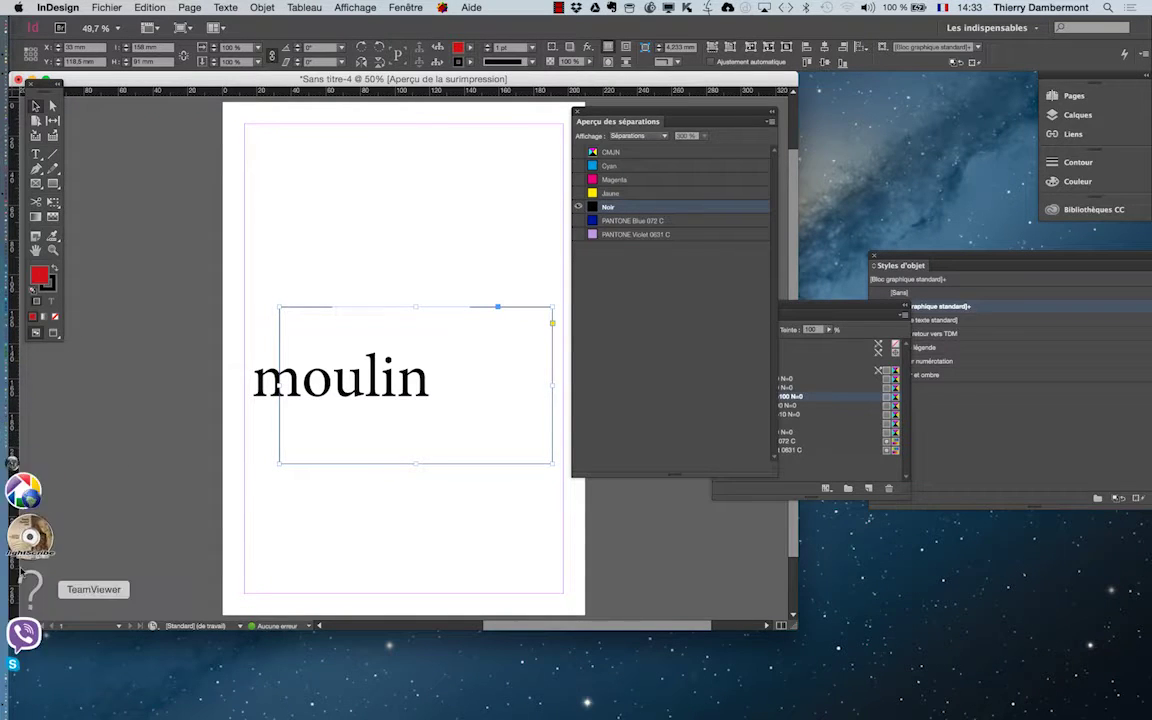
click(22, 617)
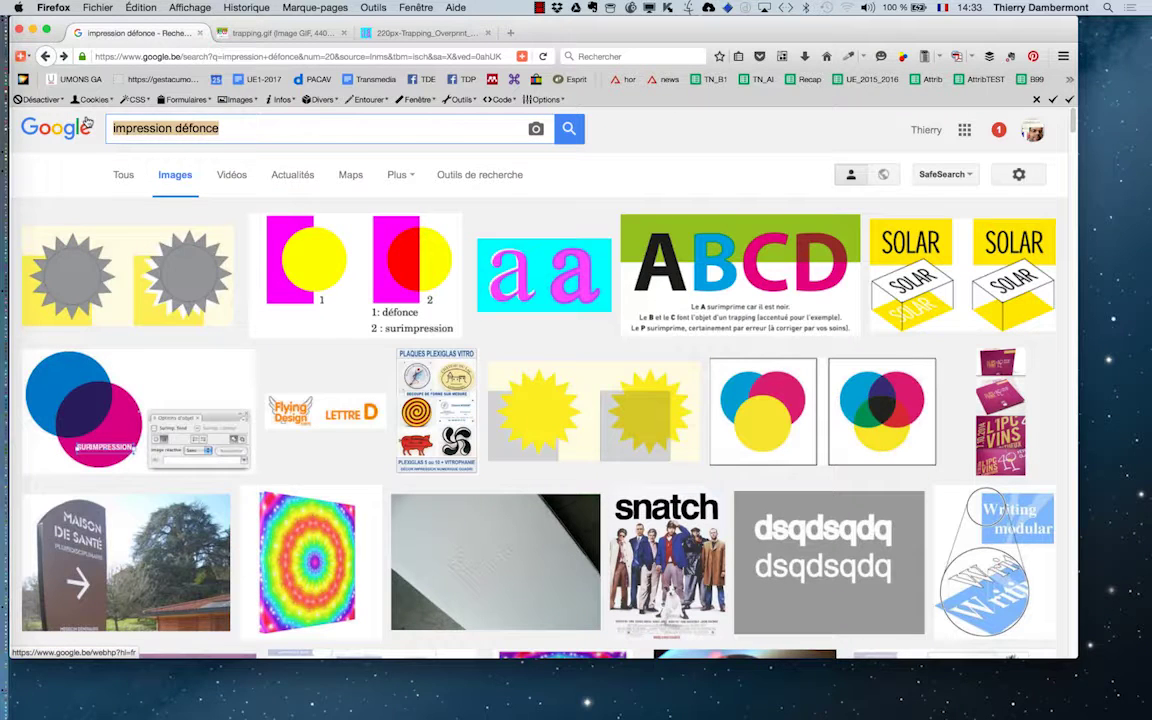
text(offset prin)
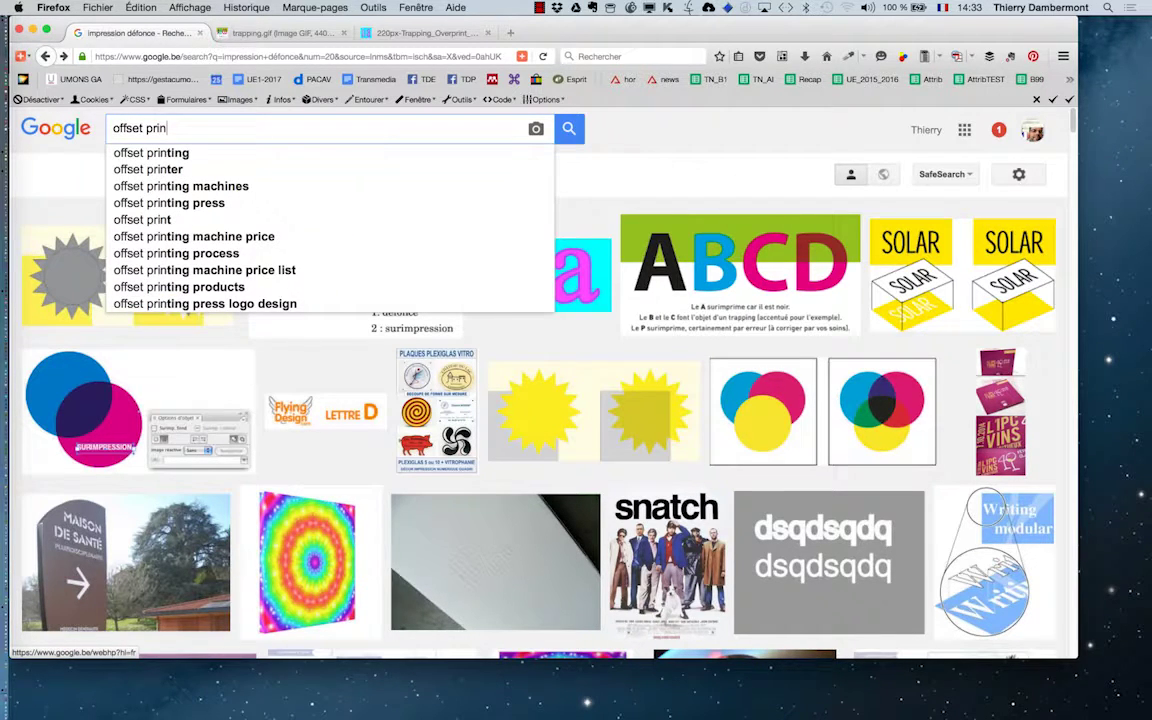
text(ter)
key(Return)
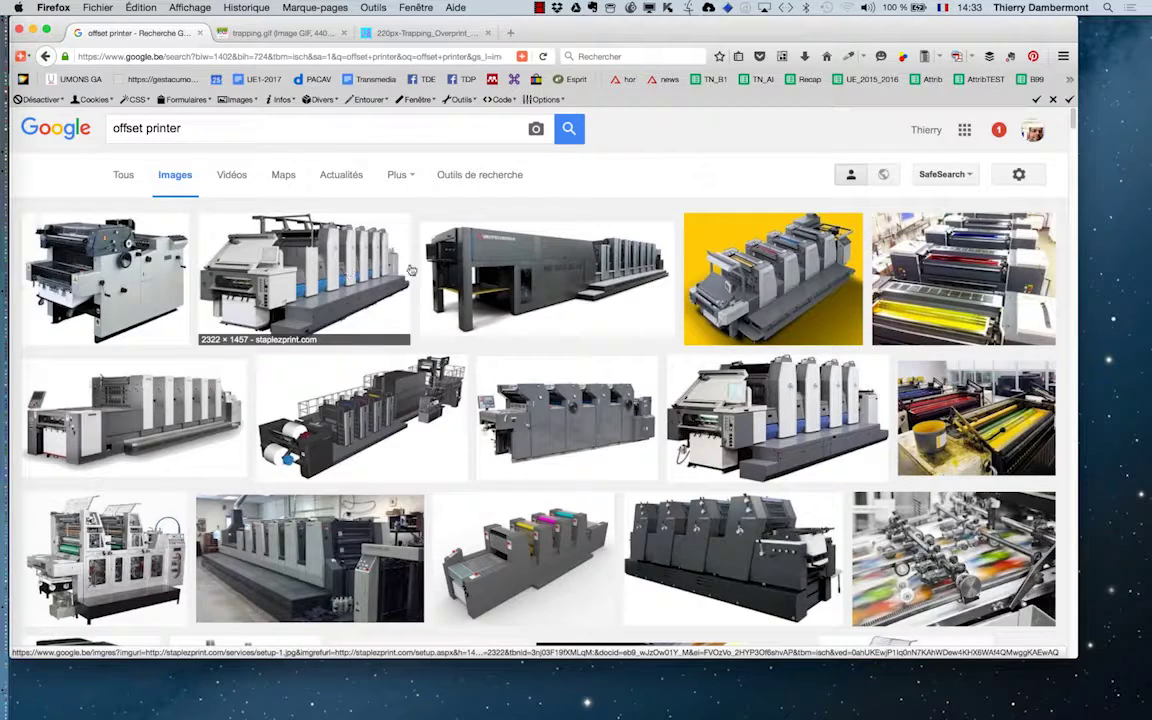
Examine the four-unit offset press image on the yellow background at full size in its own tab, and close that tab.
super+click(756, 279)
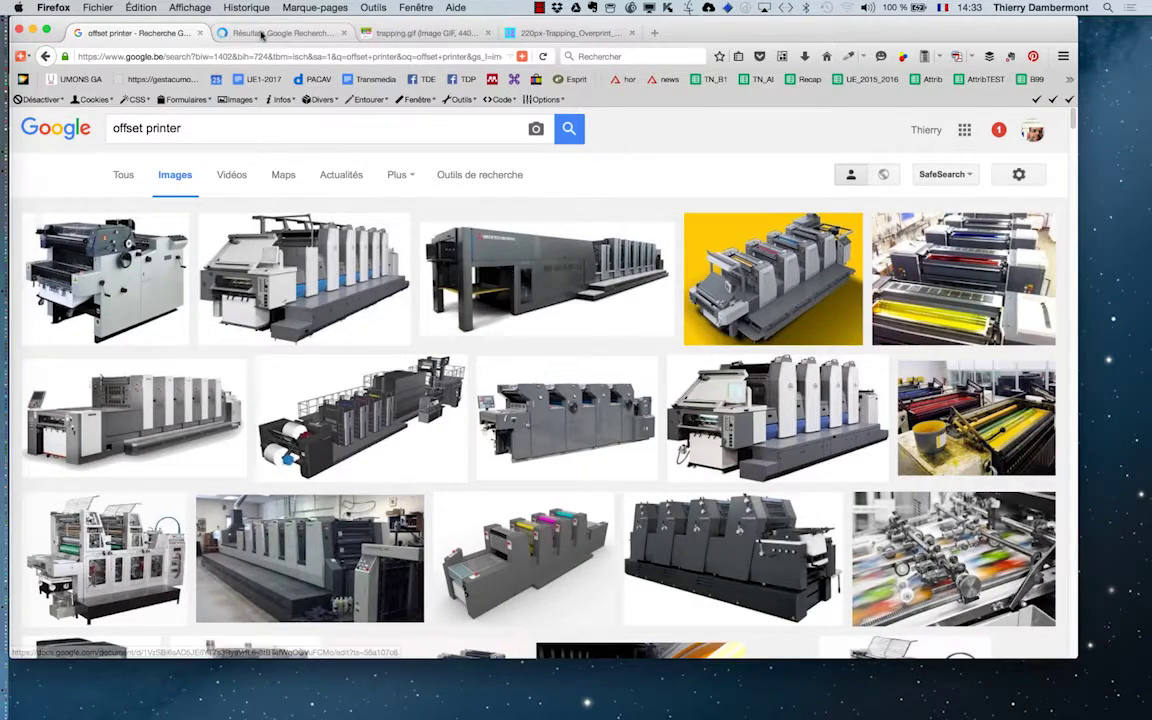
click(262, 33)
click(850, 414)
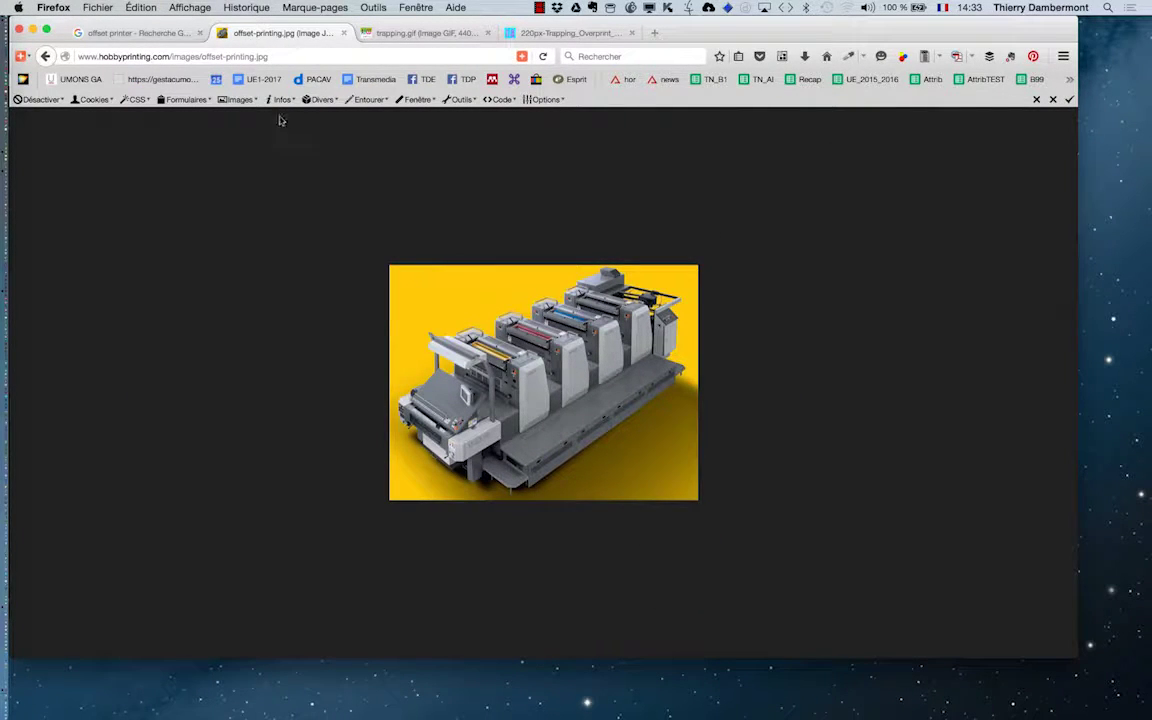
click(344, 34)
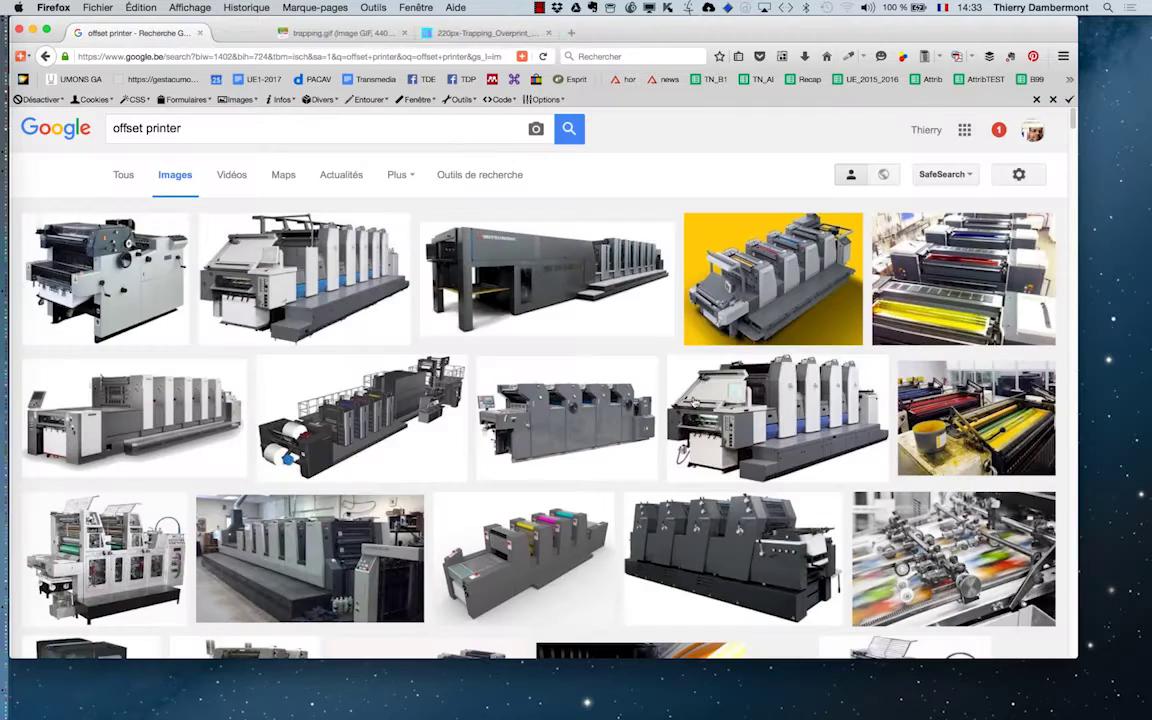
Return to InDesign, remove the red rectangle's stroke and deselect the rectangle.
key(super+Tab)
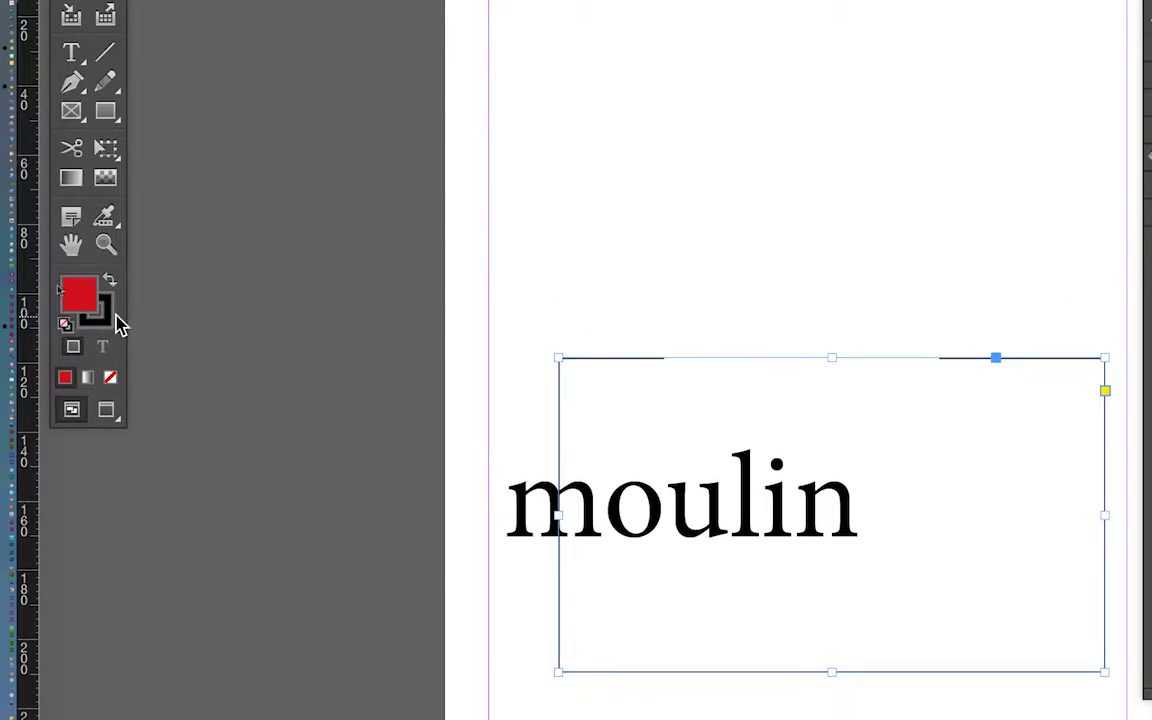
click(112, 318)
click(111, 378)
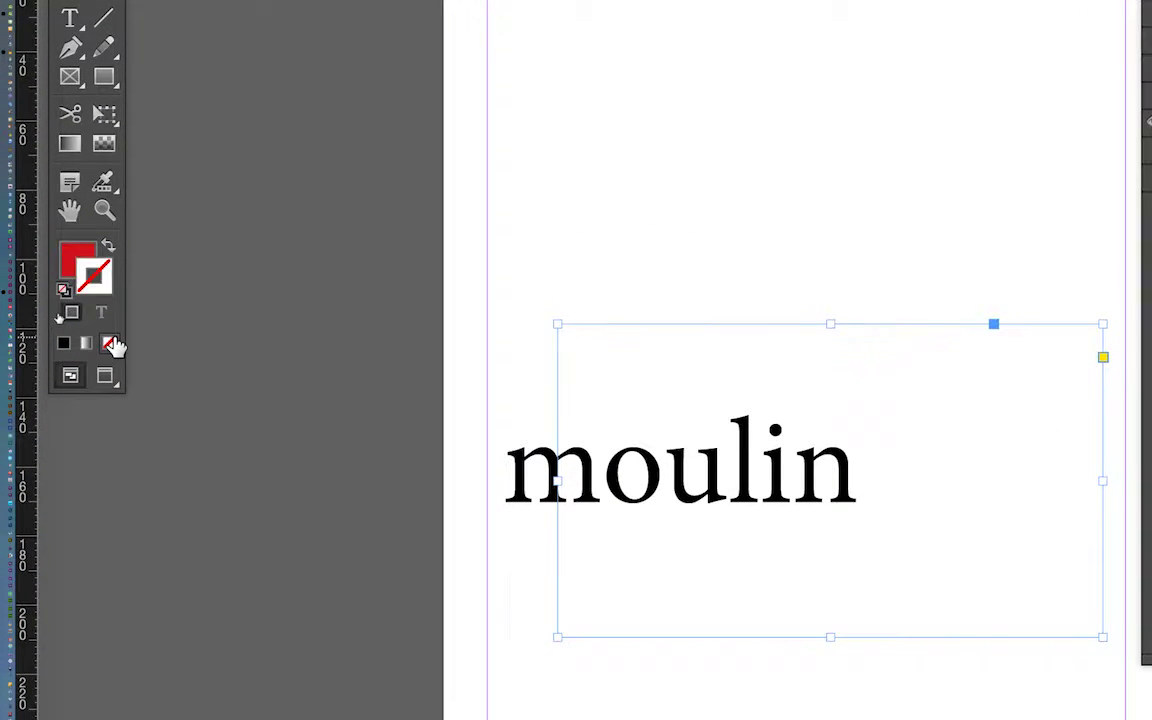
click(235, 327)
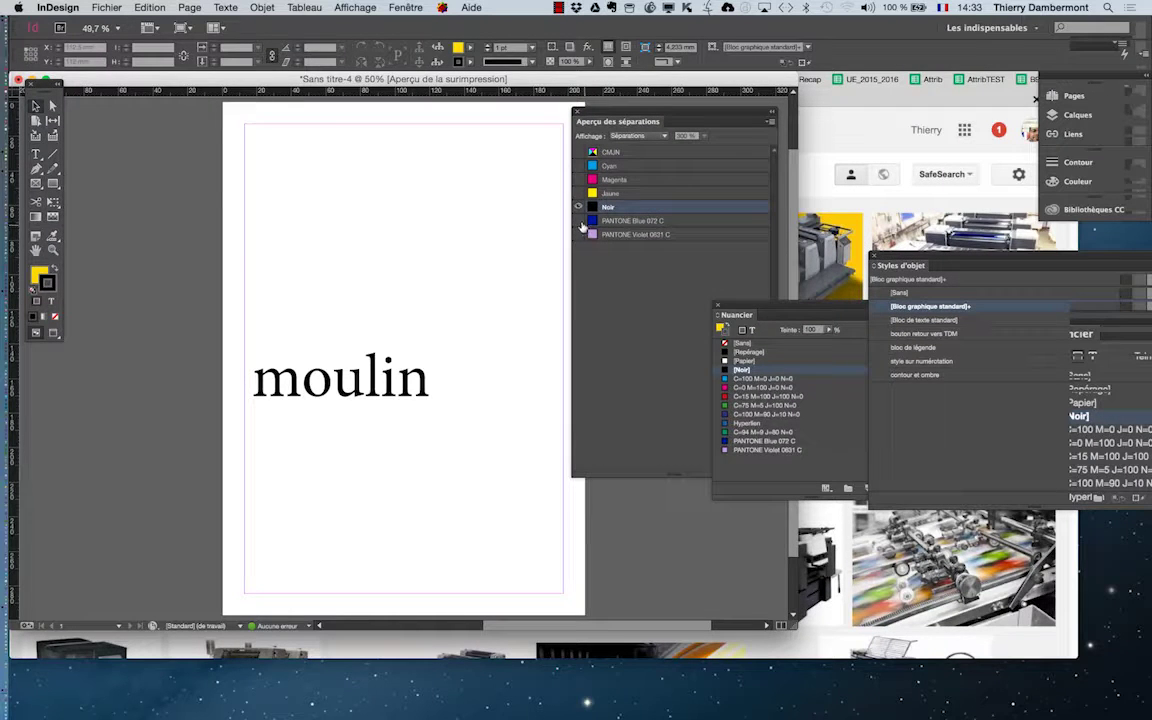
Isolate the PANTONE Blue 072 C plate in the separations preview, followed by the PANTONE Violet 0631 C plate.
click(580, 220)
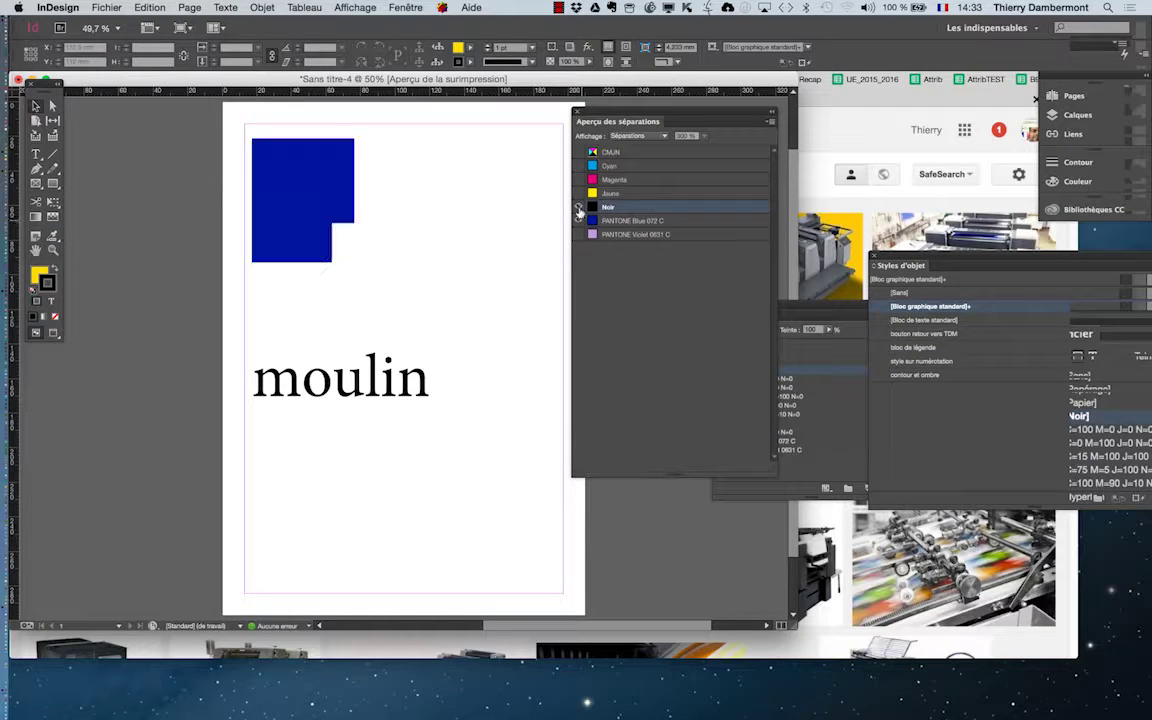
click(577, 207)
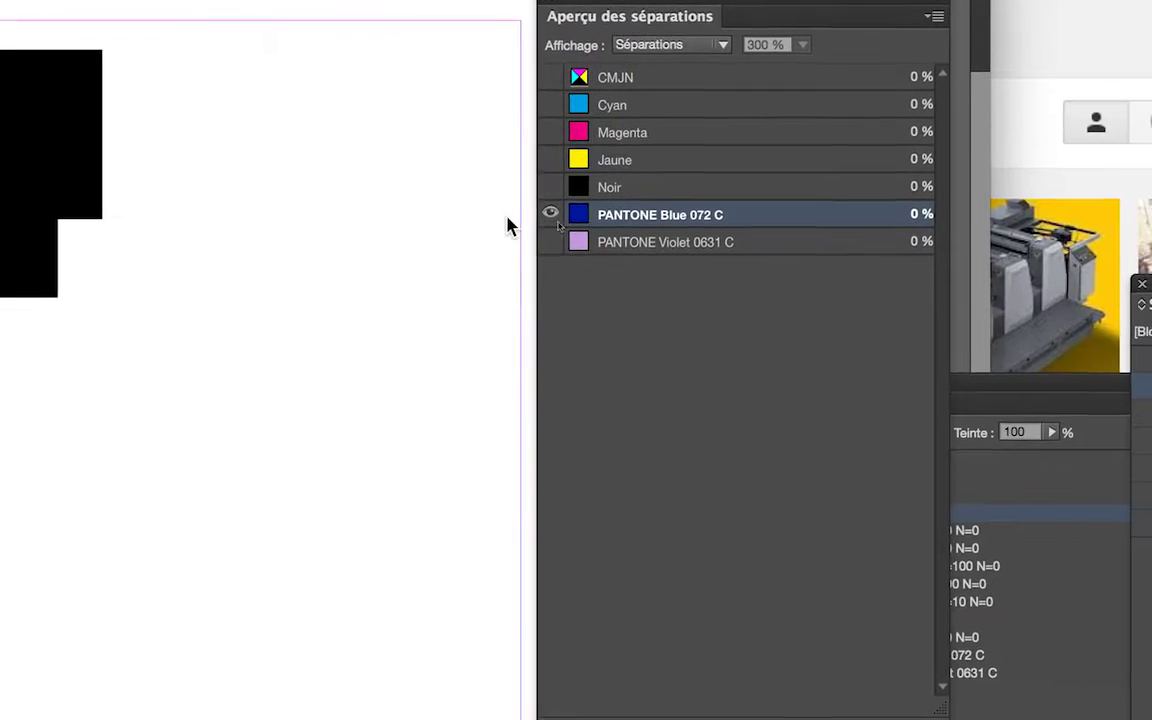
click(550, 242)
click(550, 214)
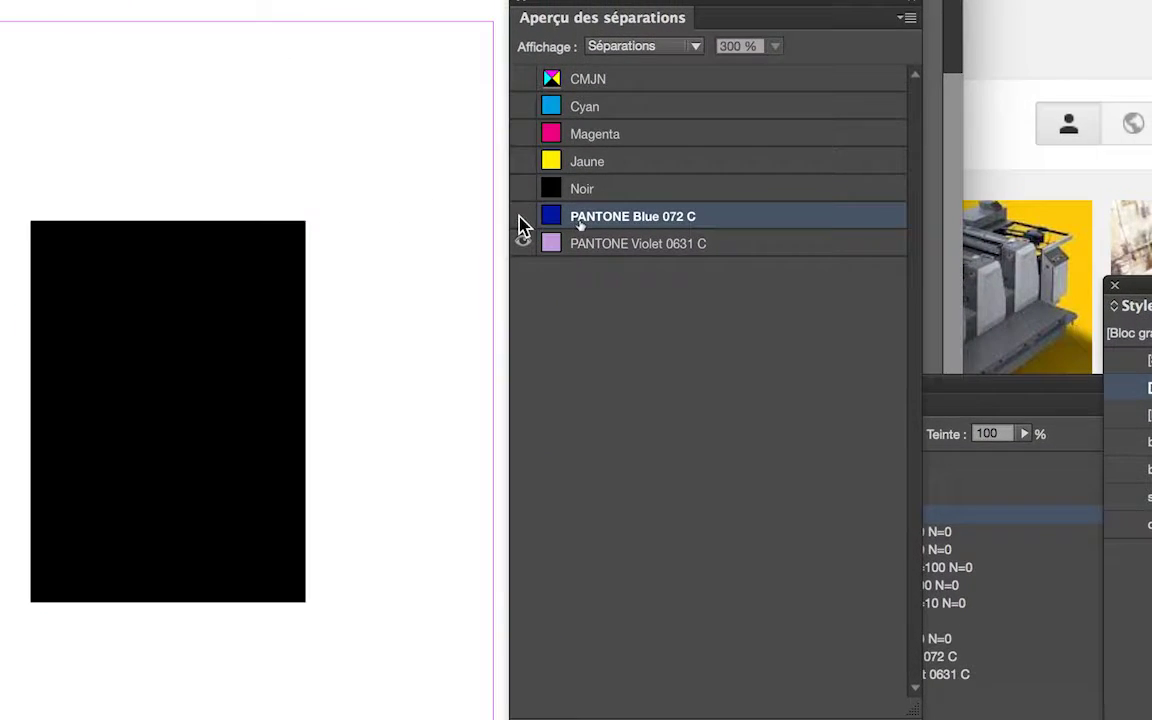
Alternate between the PANTONE Blue 072 C and PANTONE Violet 0631 C plates to compare their shapes, finishing with PANTONE Blue 072 C alone.
click(550, 243)
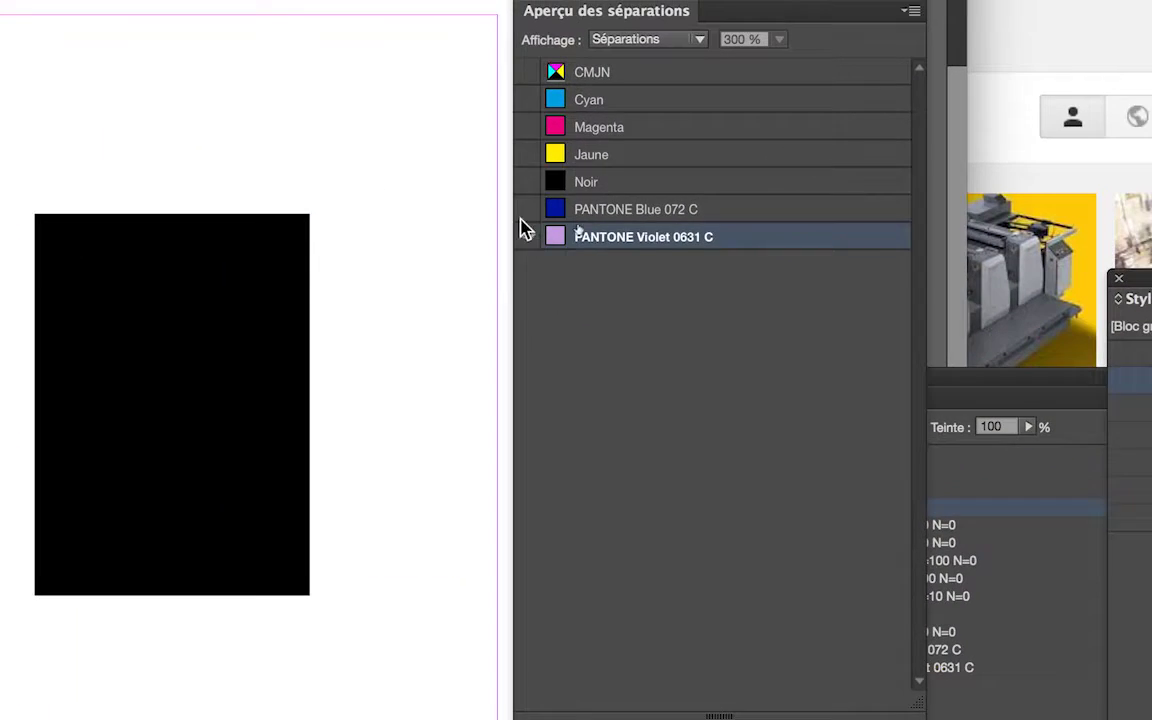
click(528, 209)
click(527, 236)
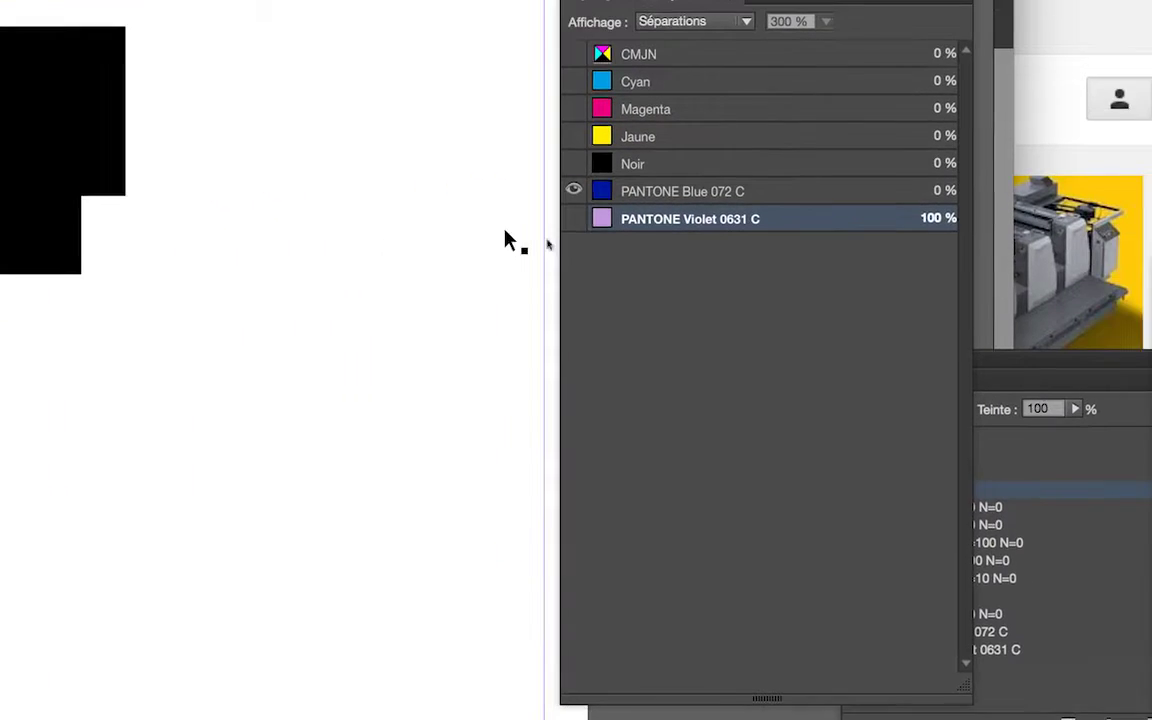
click(554, 230)
click(554, 201)
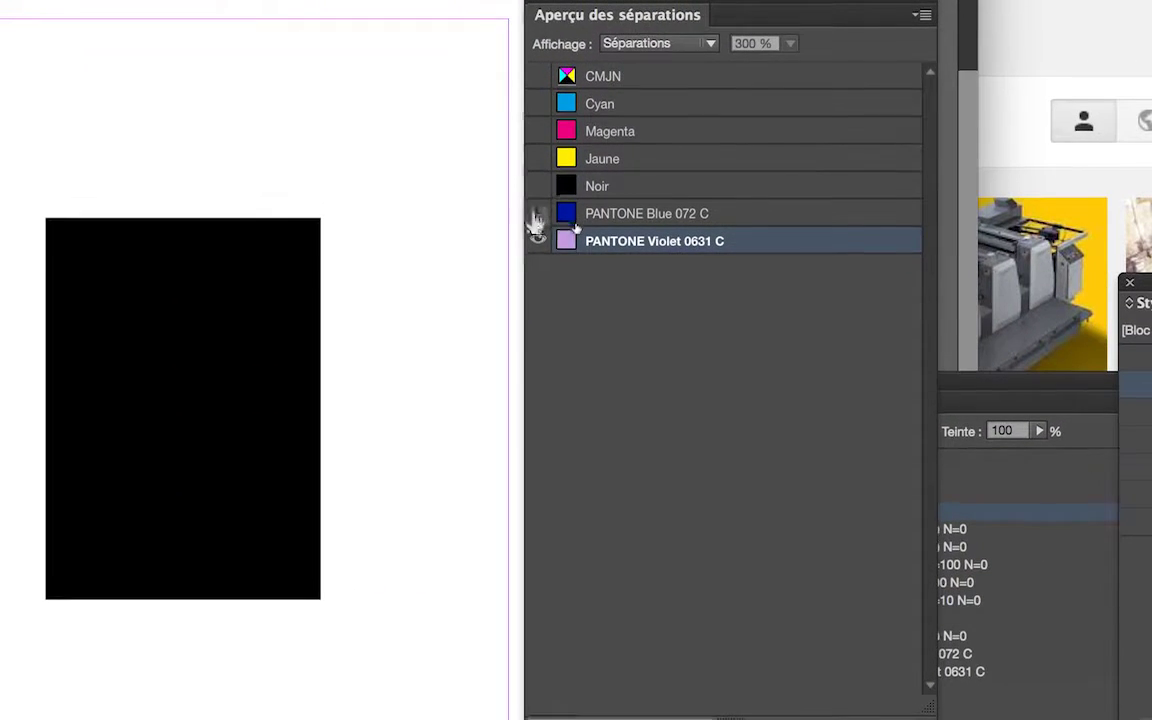
click(693, 199)
click(538, 232)
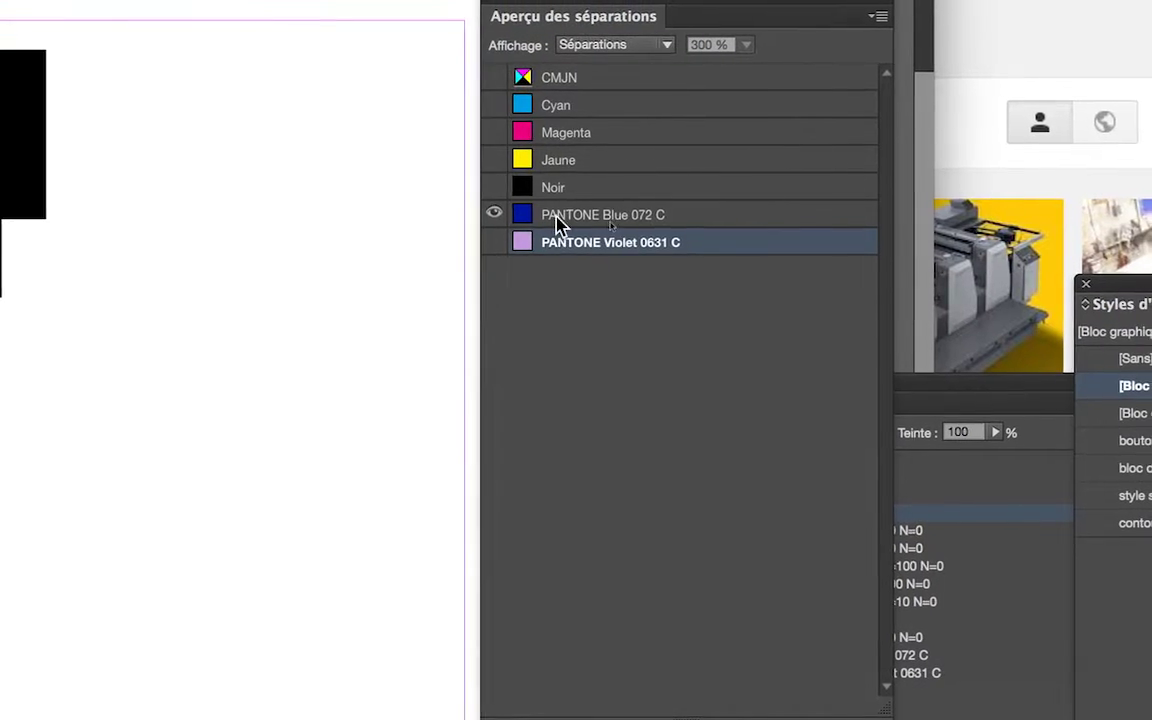
click(571, 210)
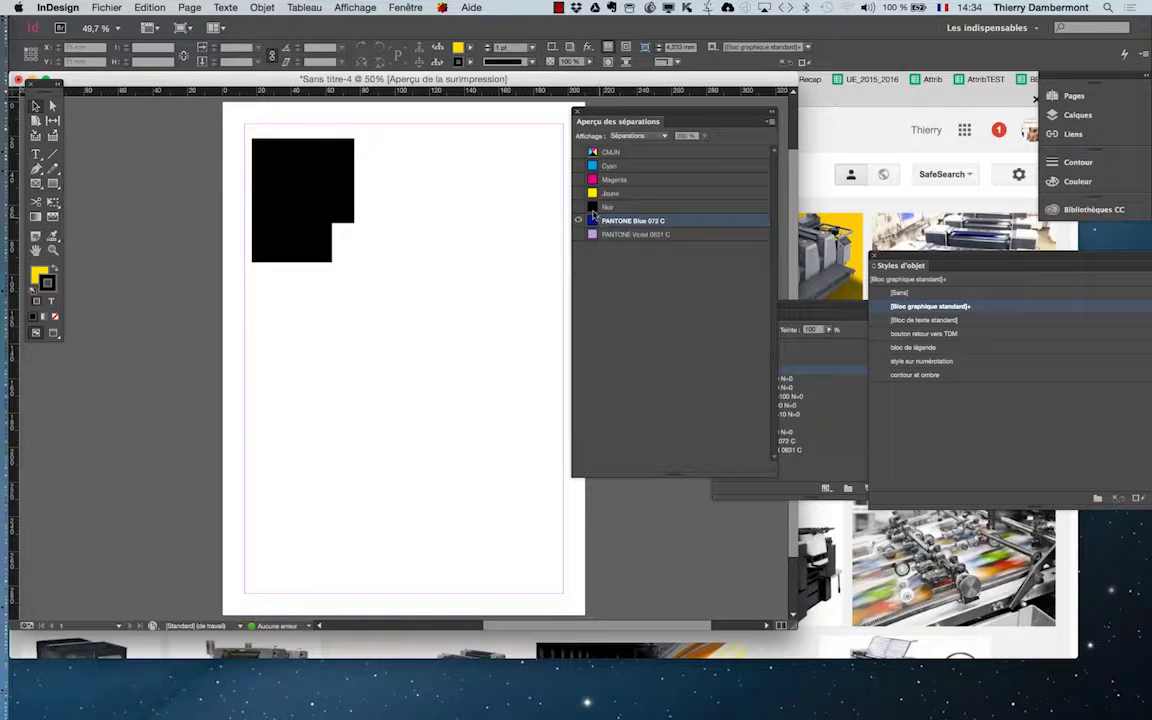
Isolate the Jaune plate in the separations preview, and restore the visibility of all the plates.
click(612, 195)
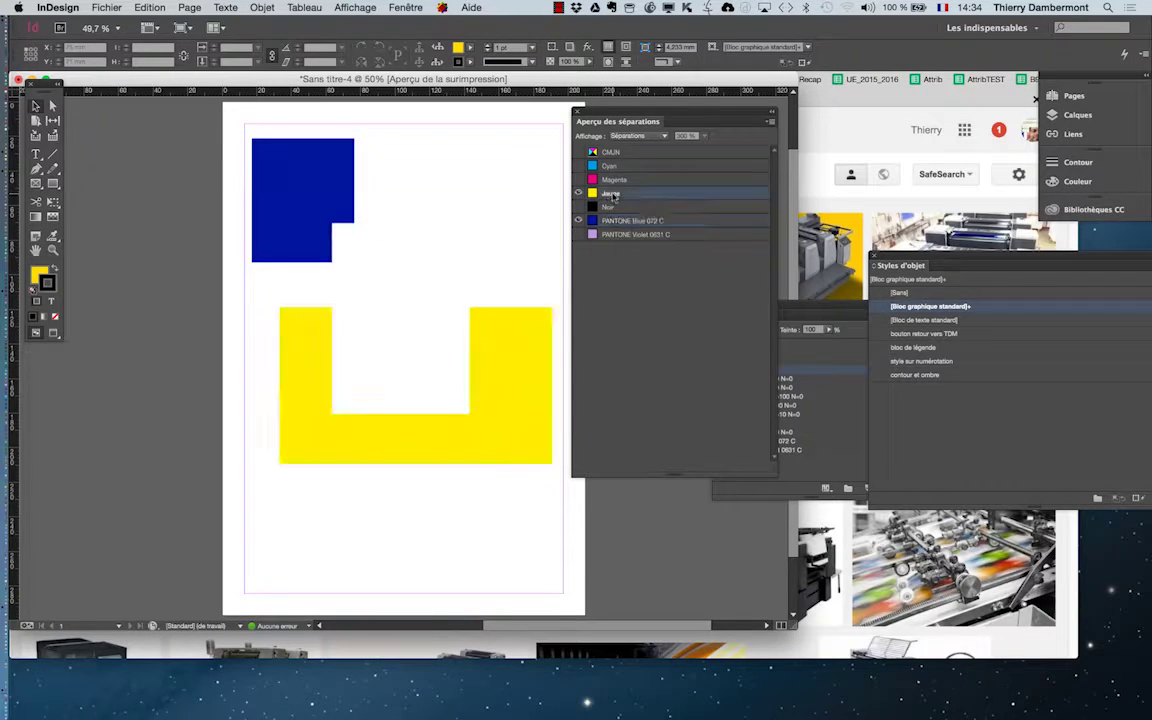
click(580, 221)
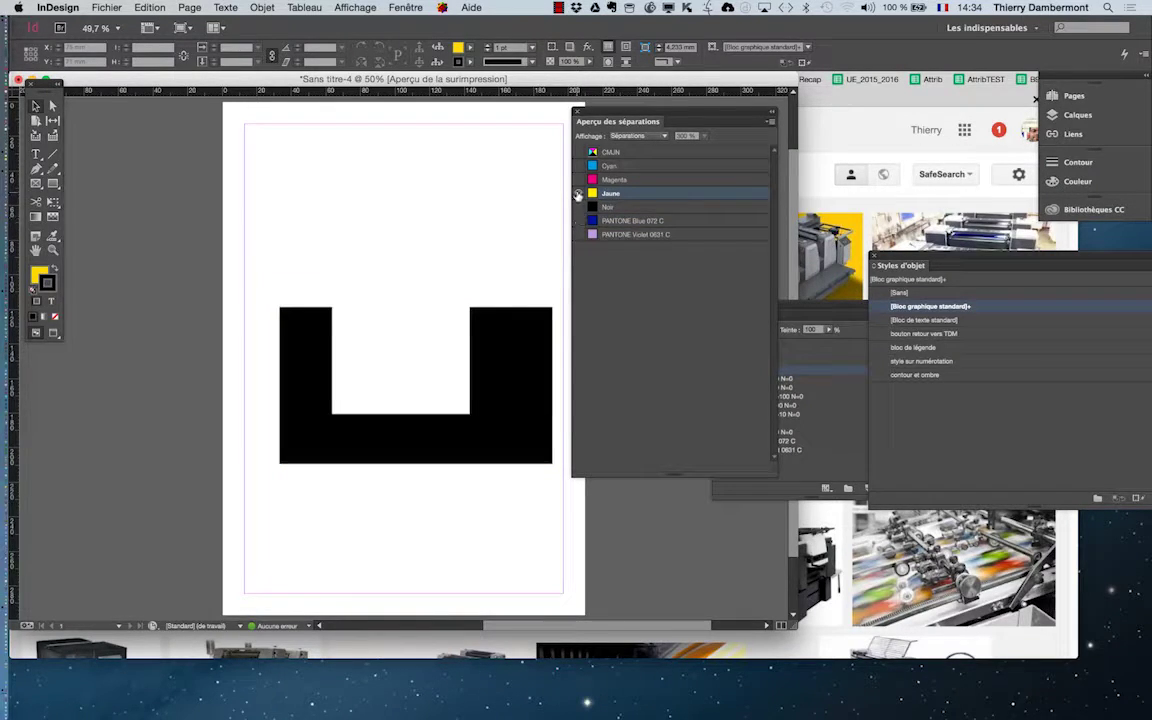
click(578, 180)
click(577, 177)
click(577, 178)
click(578, 165)
click(578, 153)
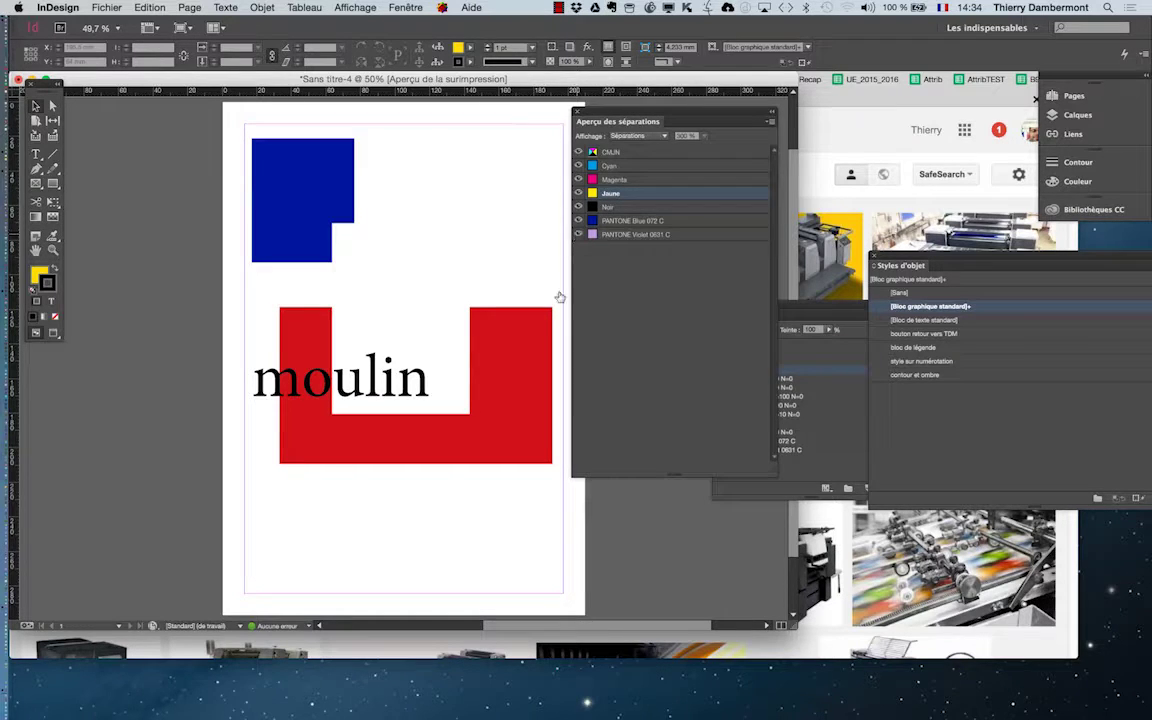
Start exporting the document as a print PDF and bring up its export settings.
click(107, 7)
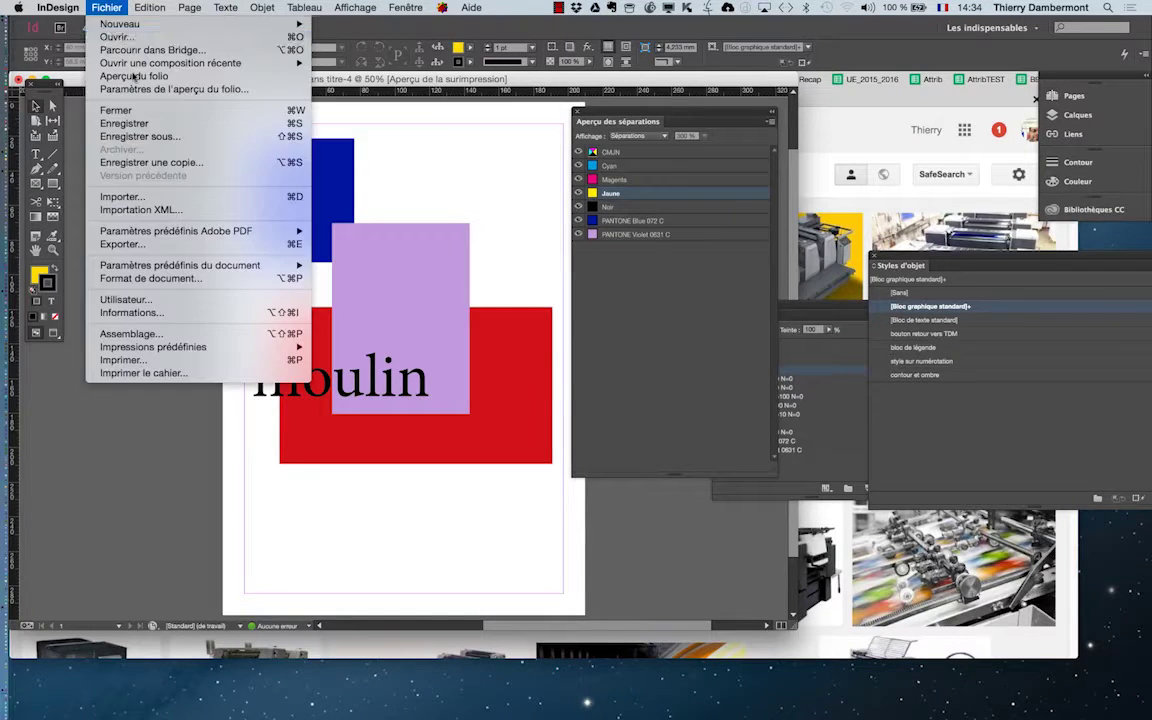
click(165, 245)
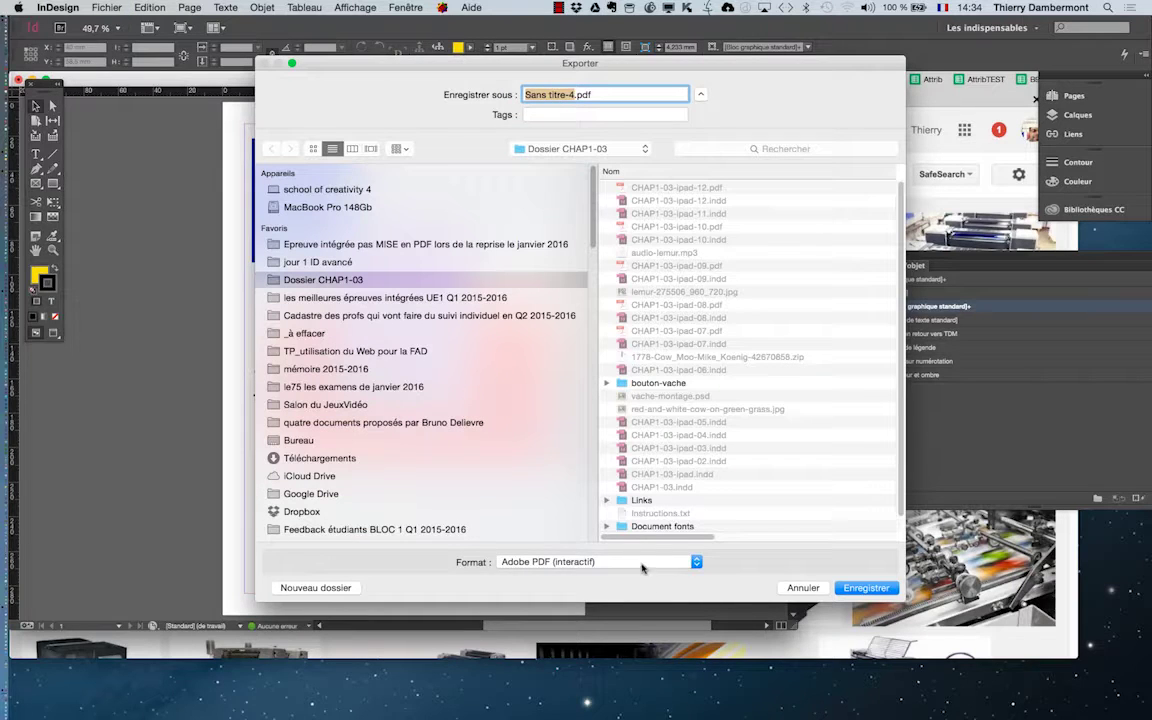
click(642, 562)
click(560, 619)
click(884, 589)
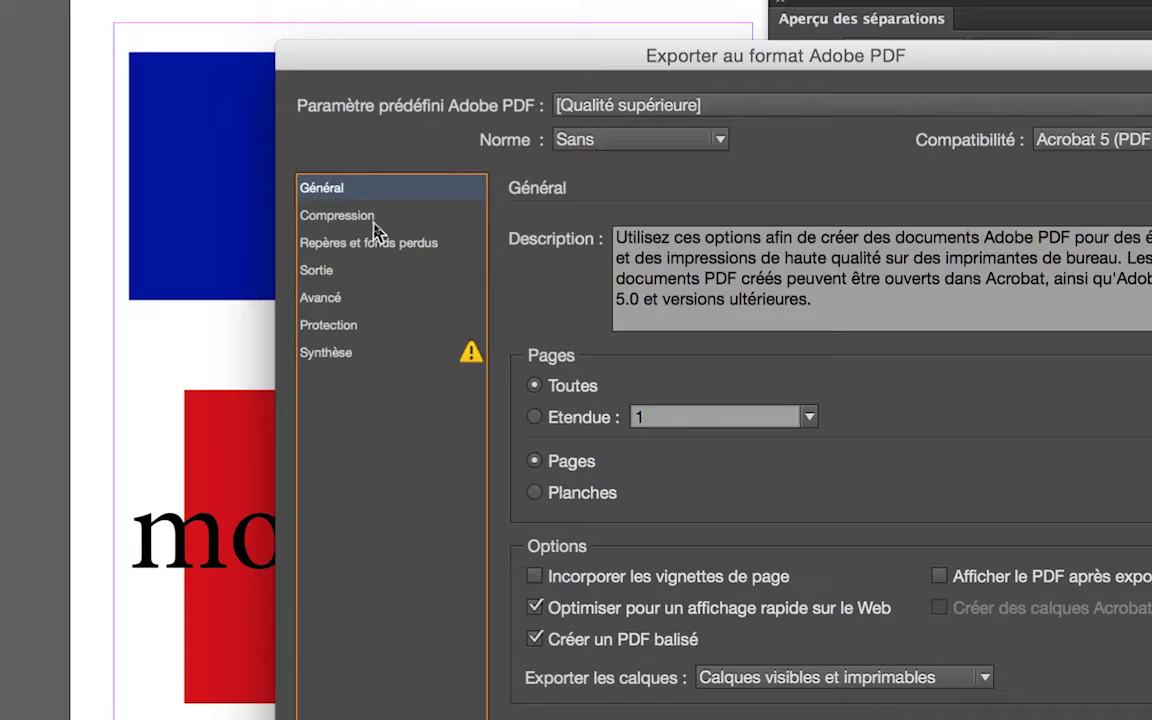
Enable all printer's marks except Repères de fond perdu in the PDF export settings, and cancel the export.
click(377, 225)
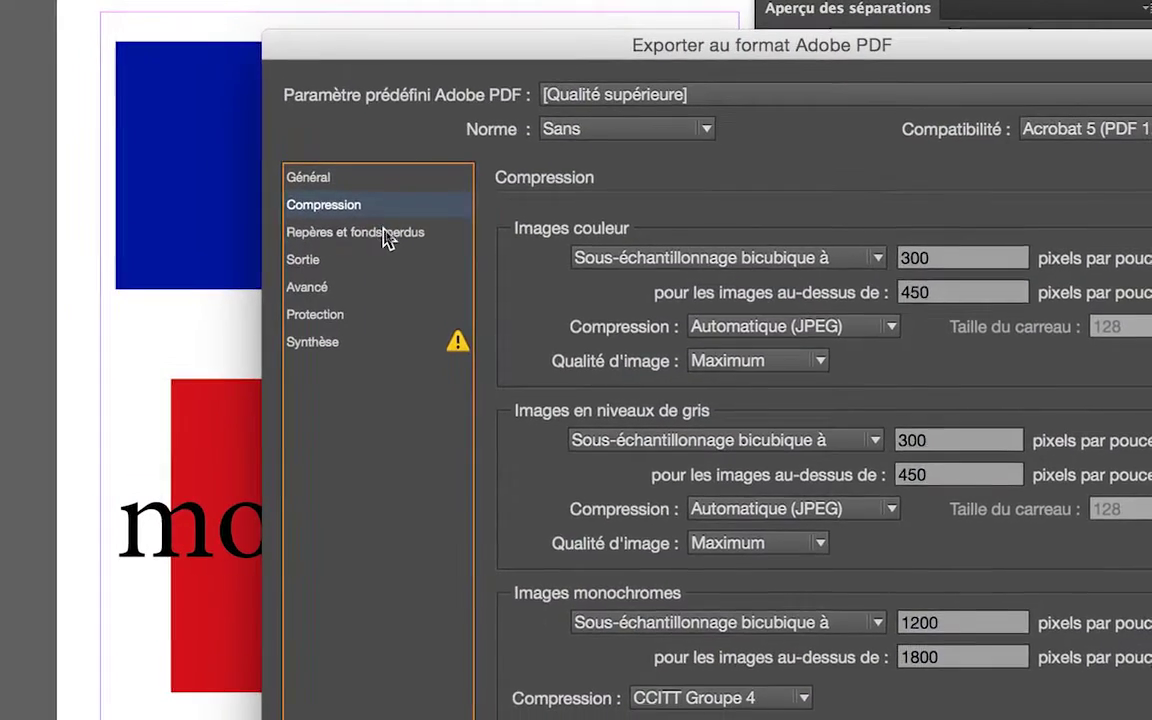
click(405, 248)
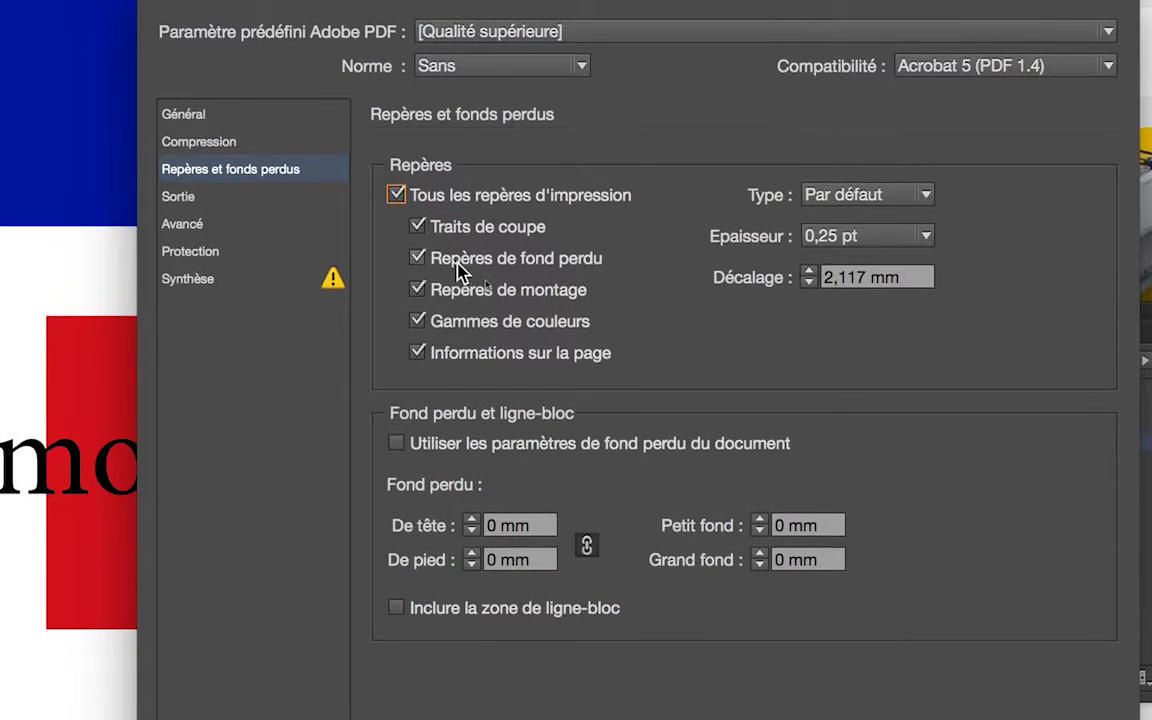
click(462, 298)
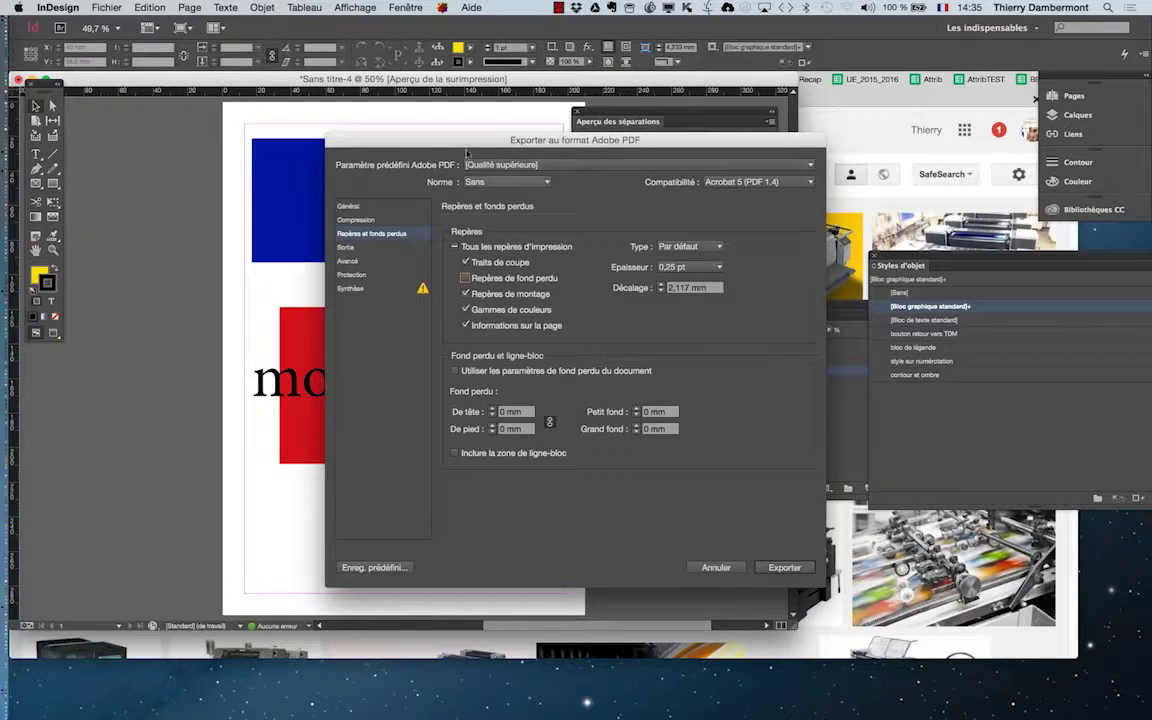
drag(452, 142, 559, 88)
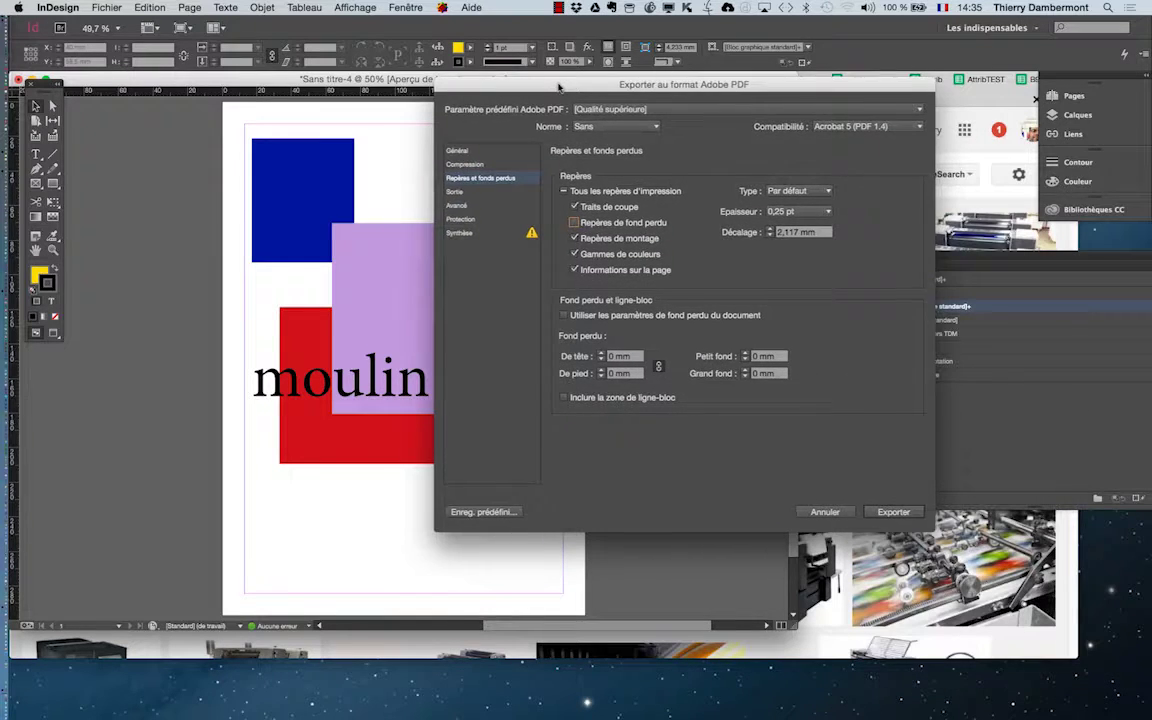
click(830, 511)
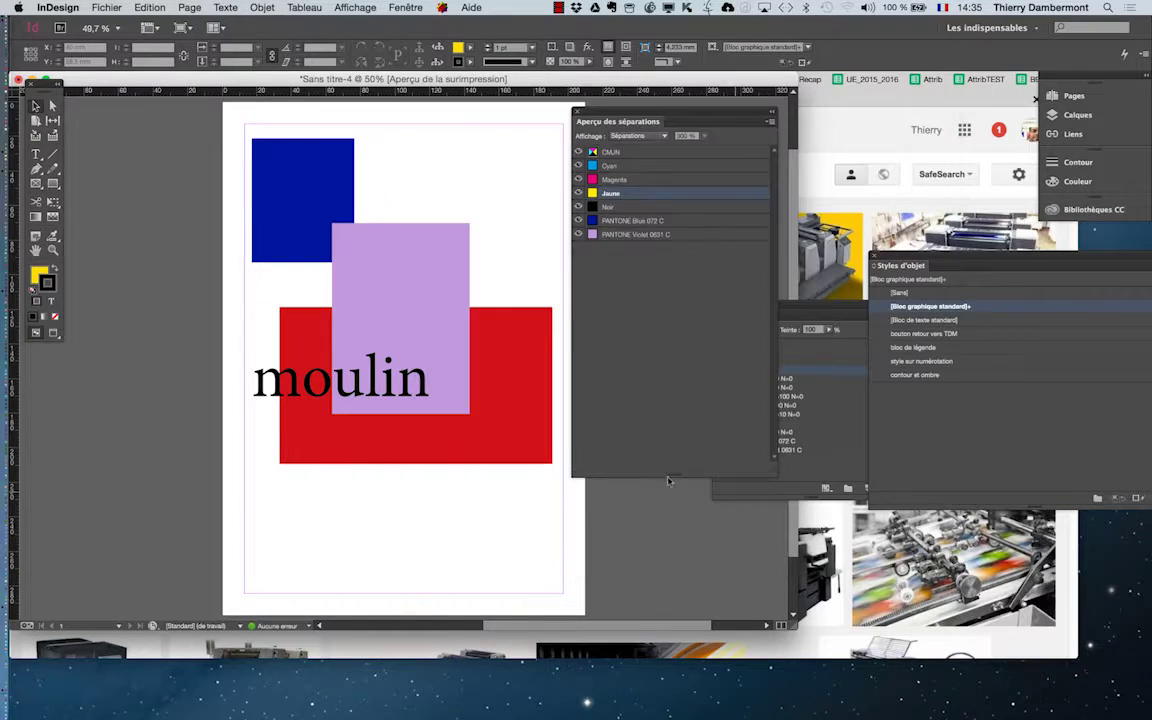
Enlarge the red rectangle to about 249 × 190 mm so it extends past the page's left, bottom and right edges.
click(417, 447)
key(super+minus)
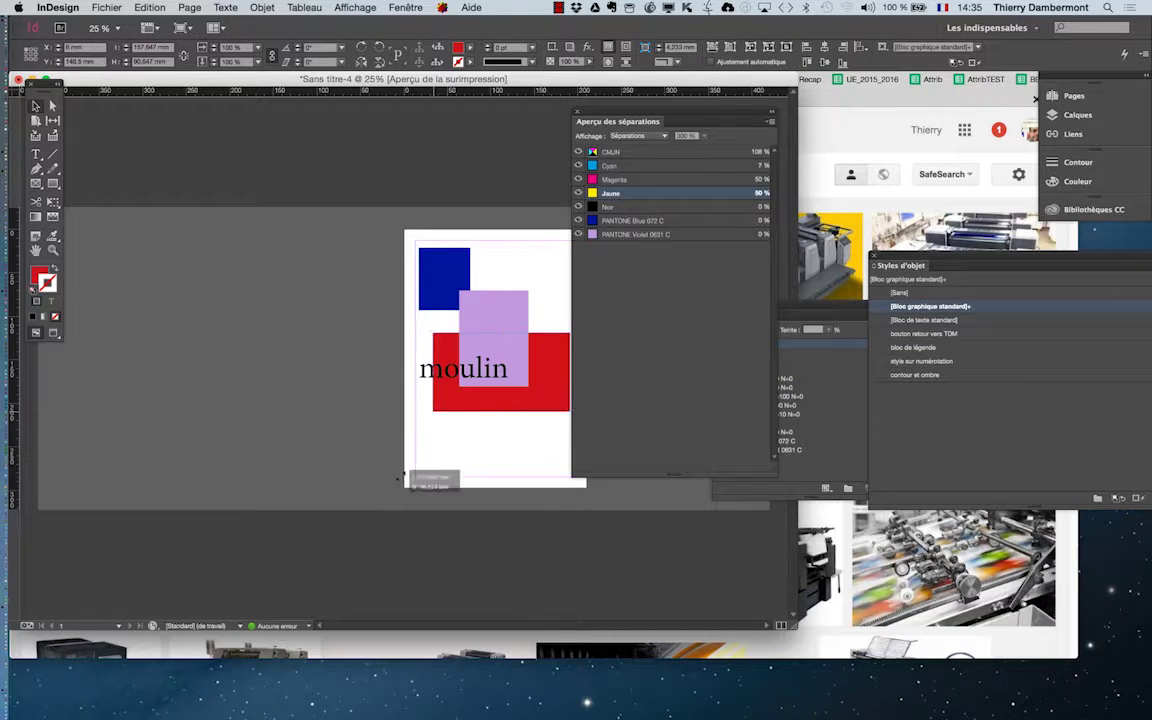
drag(391, 495, 392, 494)
drag(593, 107, 782, 130)
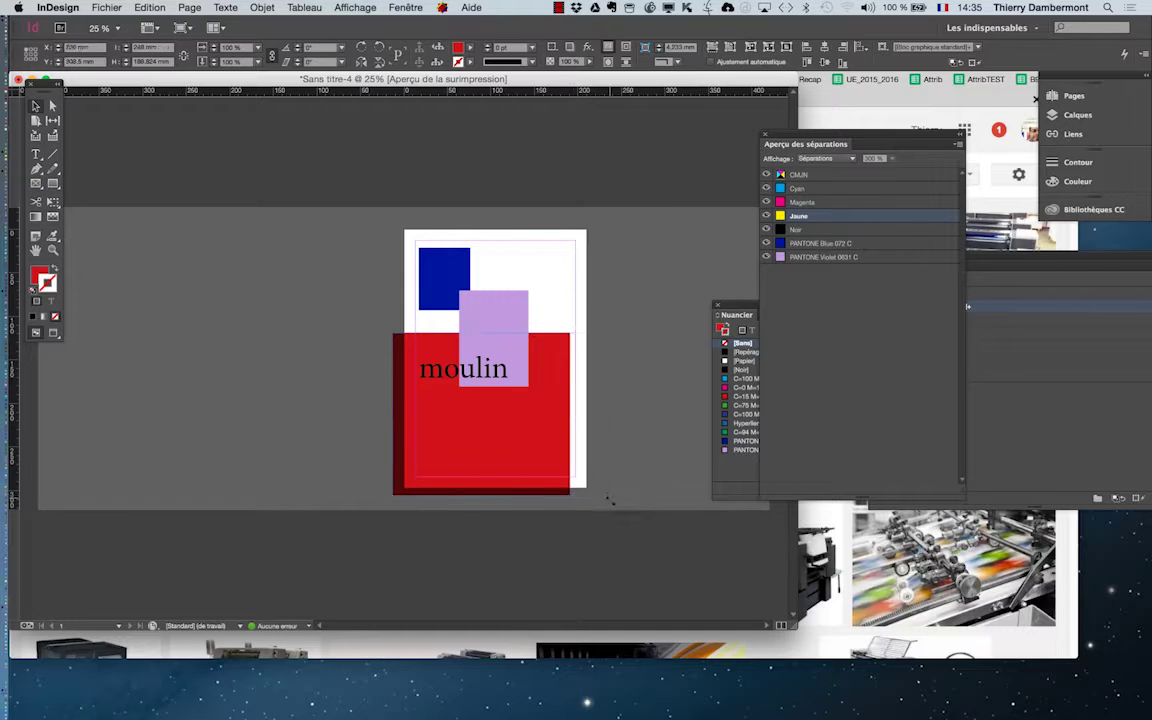
drag(610, 500, 609, 497)
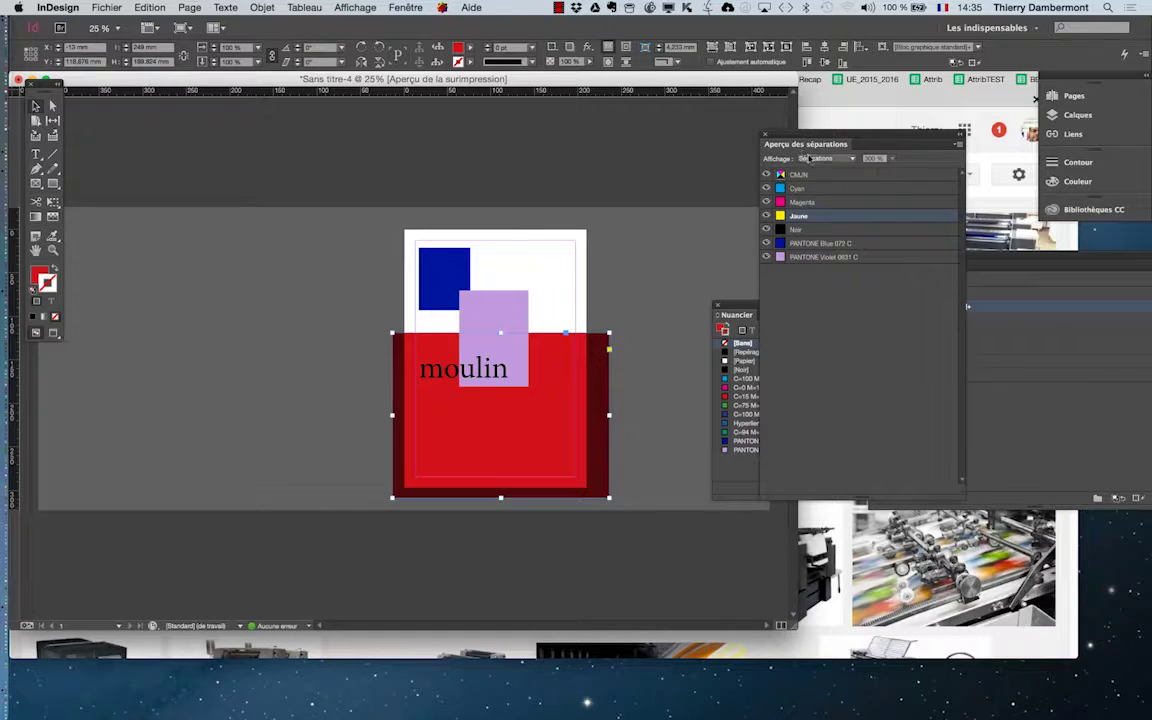
Set the separations preview to Désactivé, close its panel and view the enlarged red rectangle around the page's lower edge.
click(819, 171)
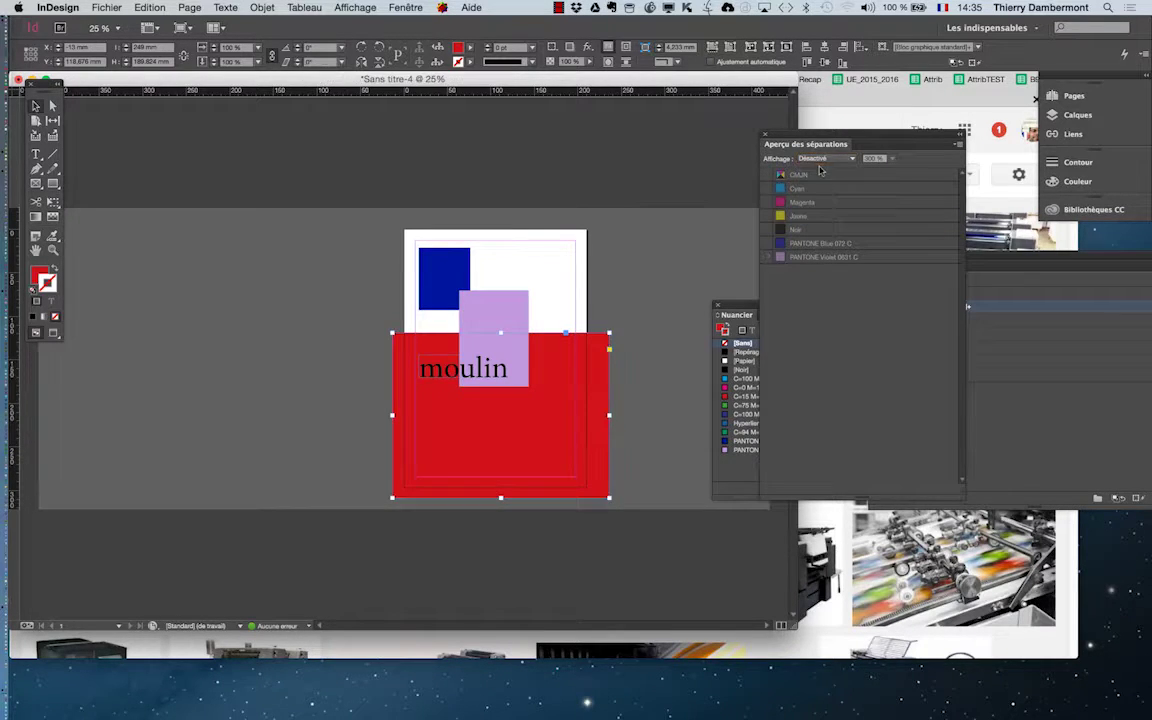
click(764, 133)
key(super+equal)
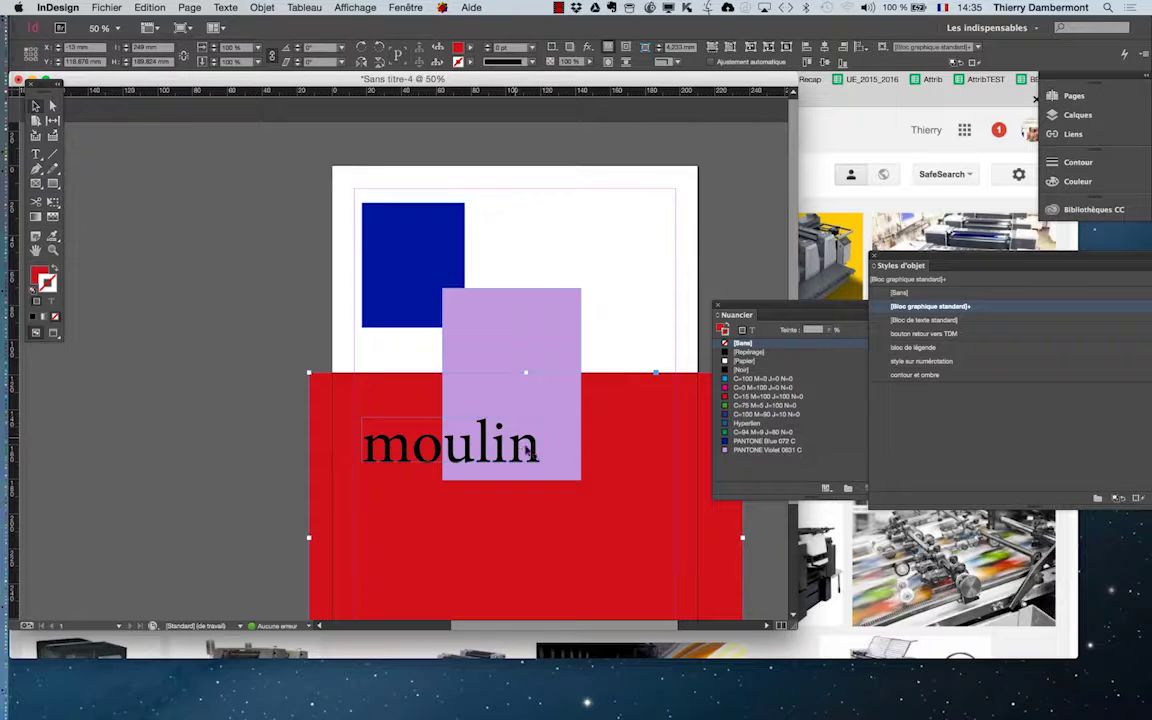
scroll(560, 500, down, 3)
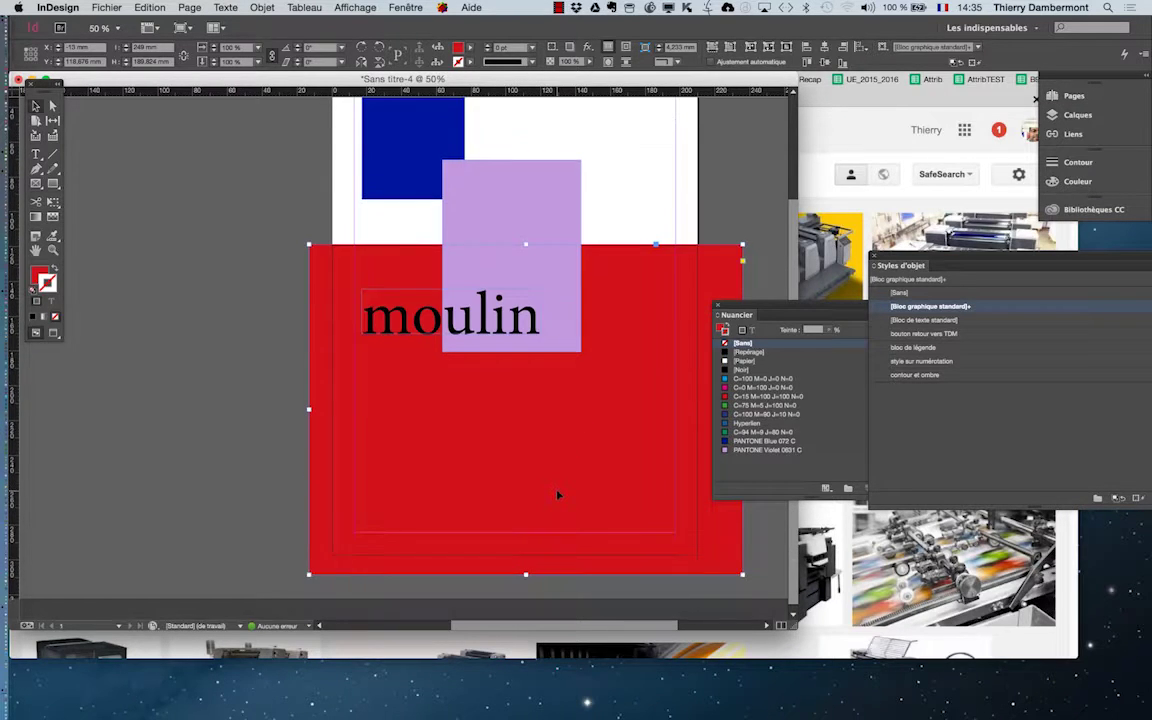
Start exporting the document as an Adobe PDF (impression) file and continue to its export settings.
click(103, 7)
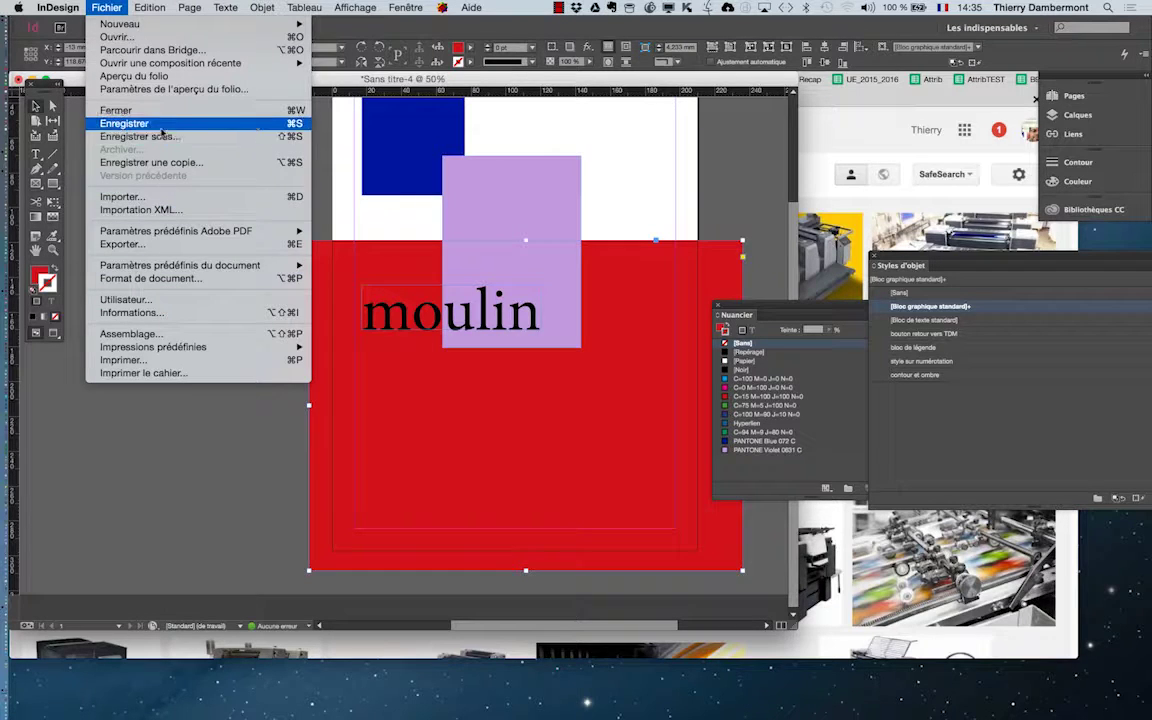
key(super+e)
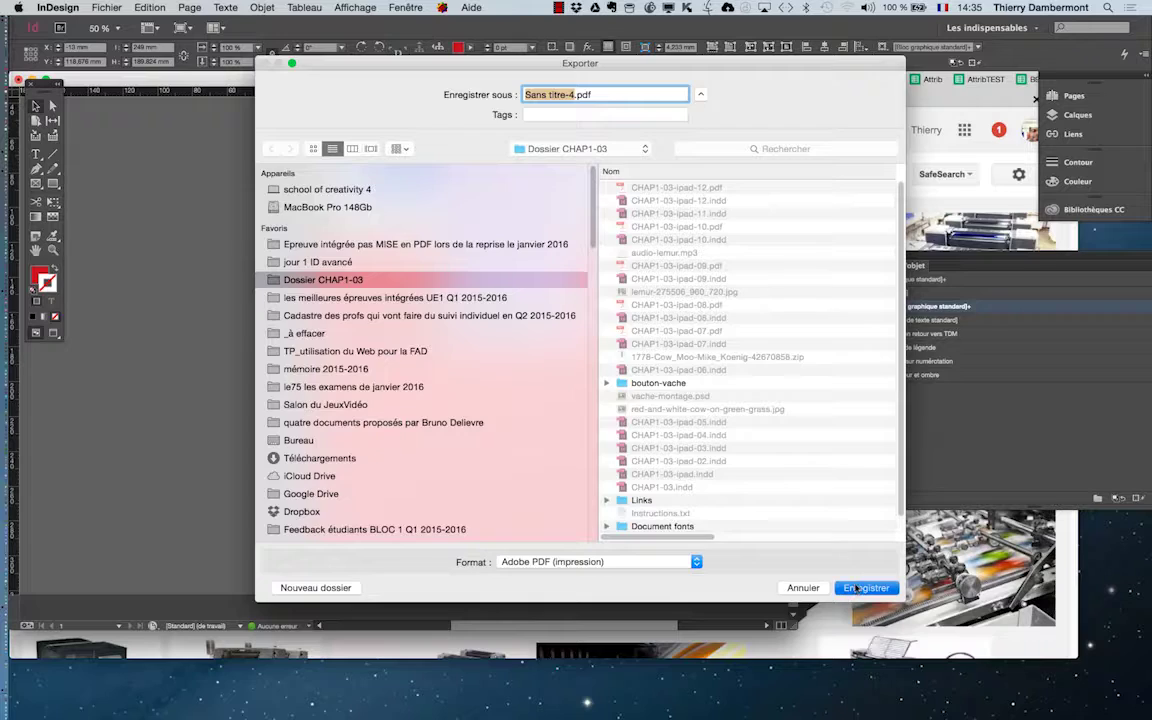
click(861, 587)
Enable all printer's marks except Repères de fond perdu and set the bleed to 3 mm on every side.
click(480, 179)
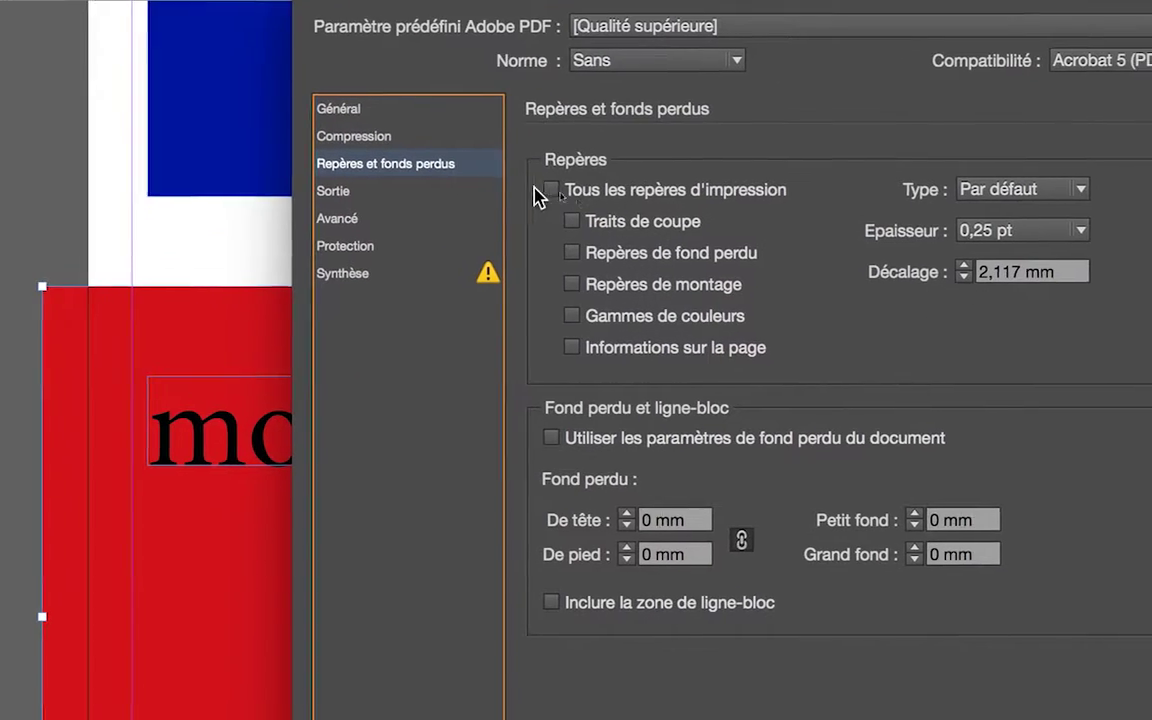
click(545, 192)
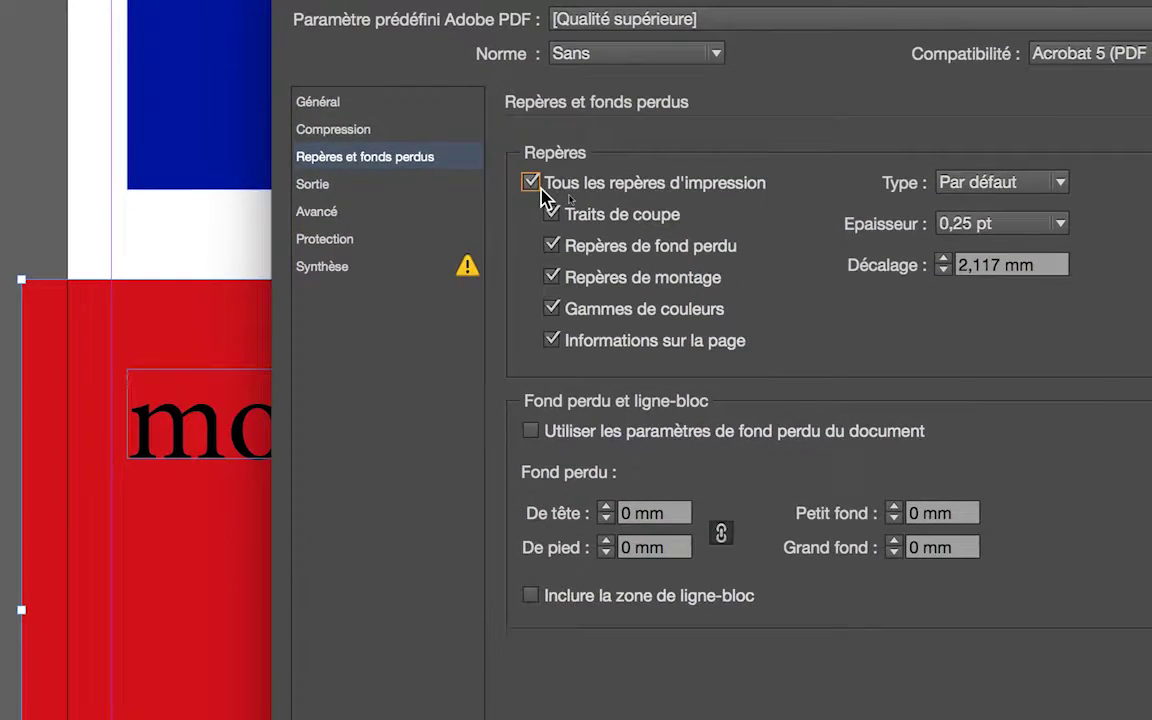
click(553, 213)
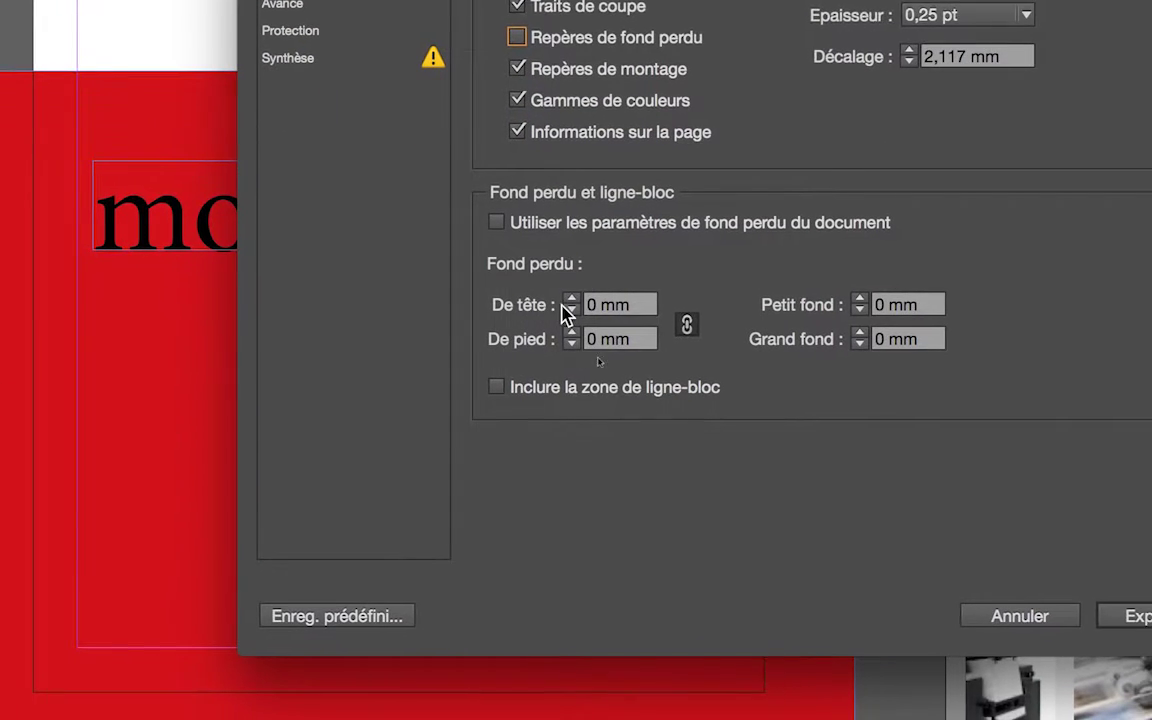
click(565, 304)
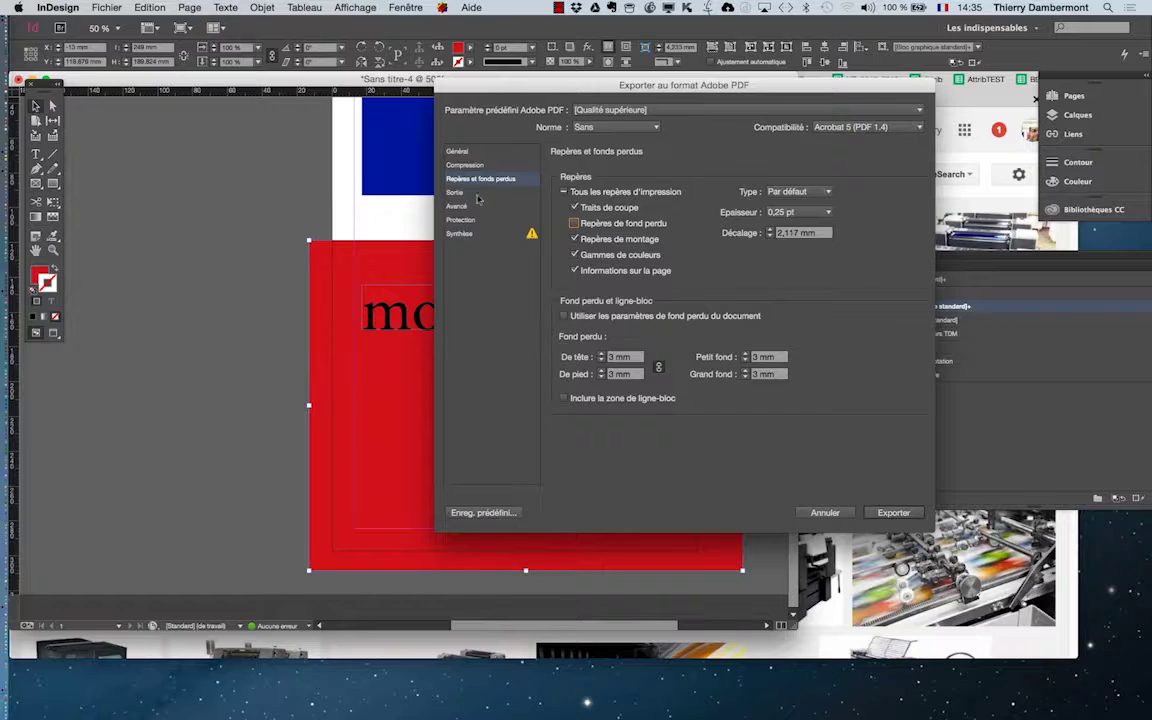
Set the PDF output to Convertir vers la destination with Uncoated FOGRA29 (ISO 12647-2:2004) as the destination profile.
click(475, 195)
drag(585, 154, 557, 148)
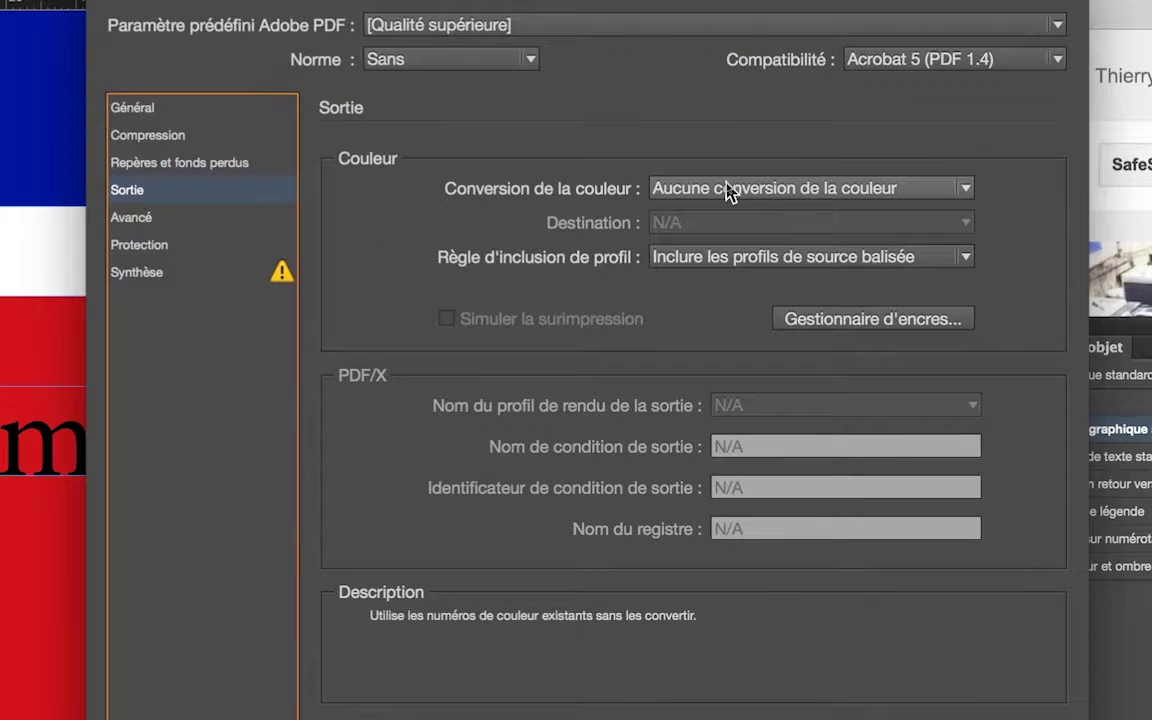
click(728, 193)
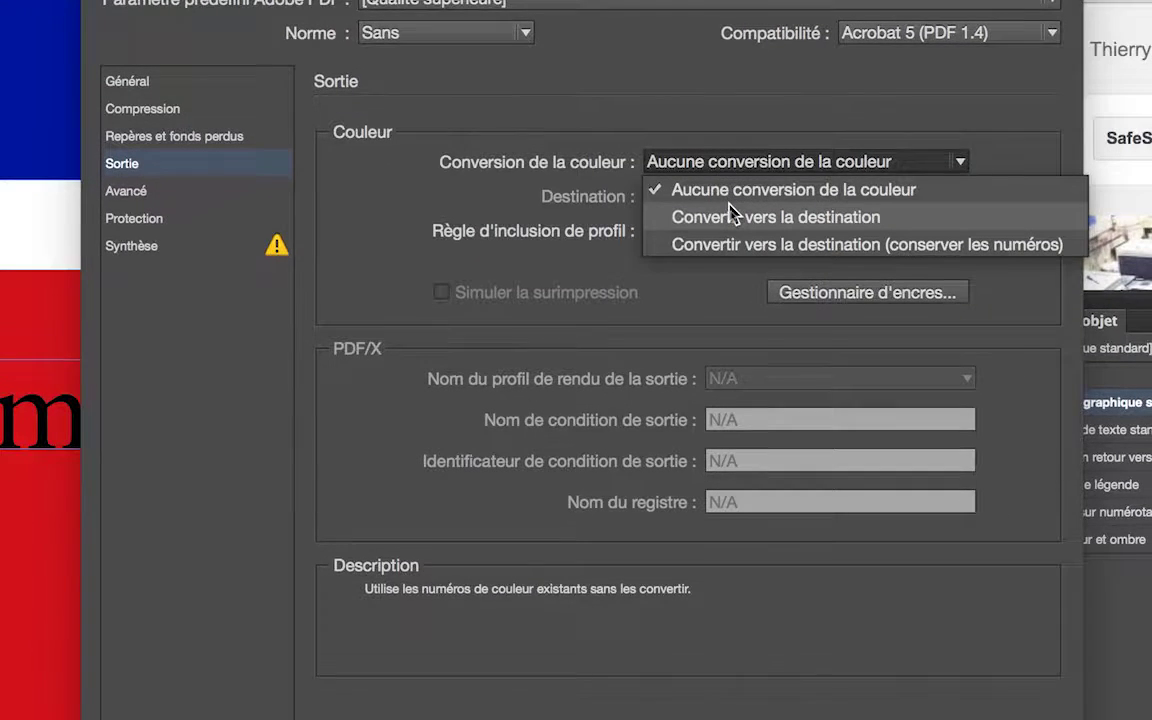
key(Escape)
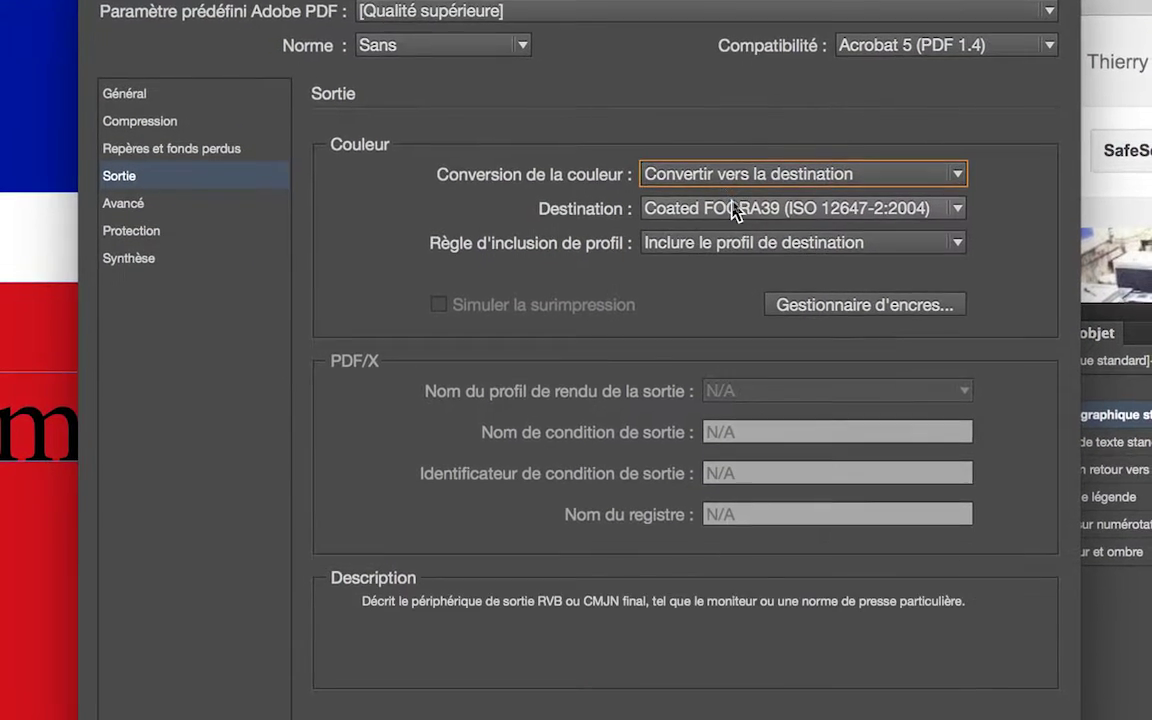
click(738, 219)
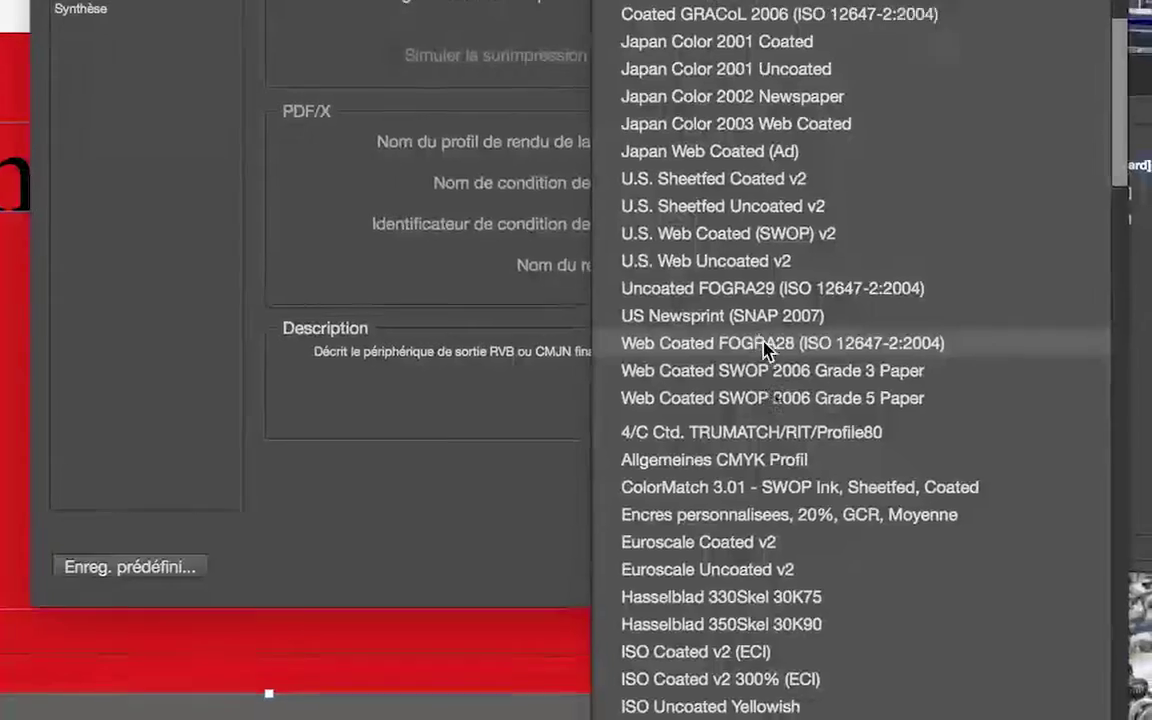
click(768, 315)
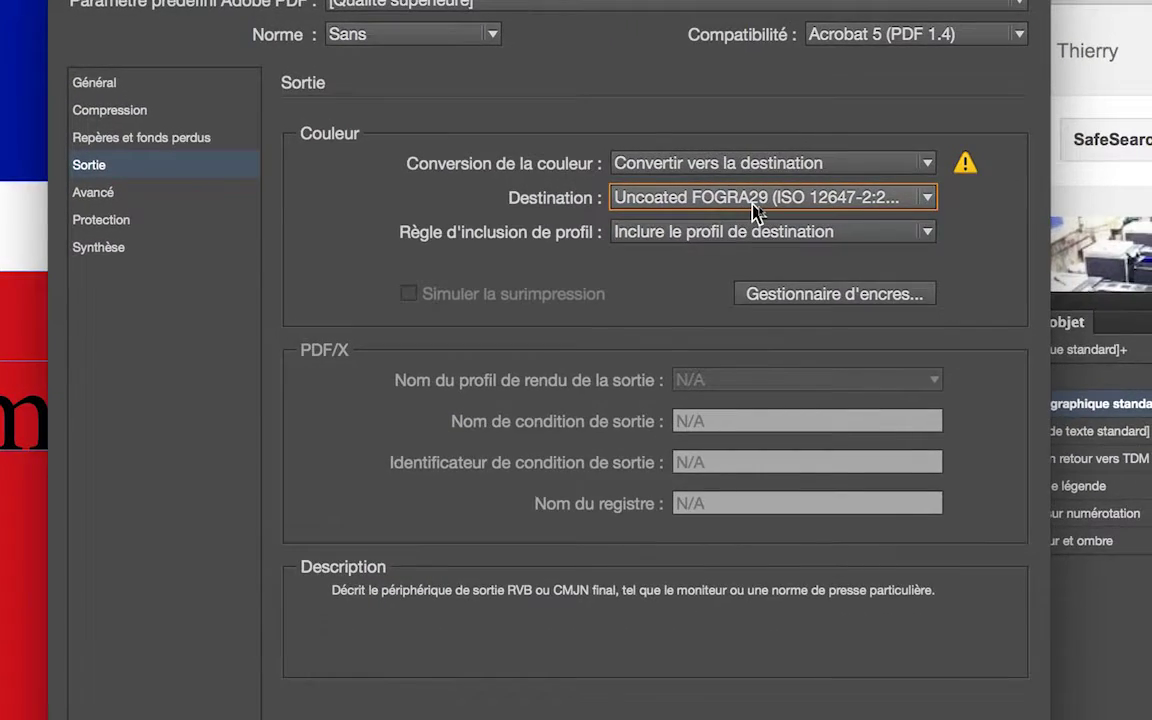
click(754, 210)
click(753, 217)
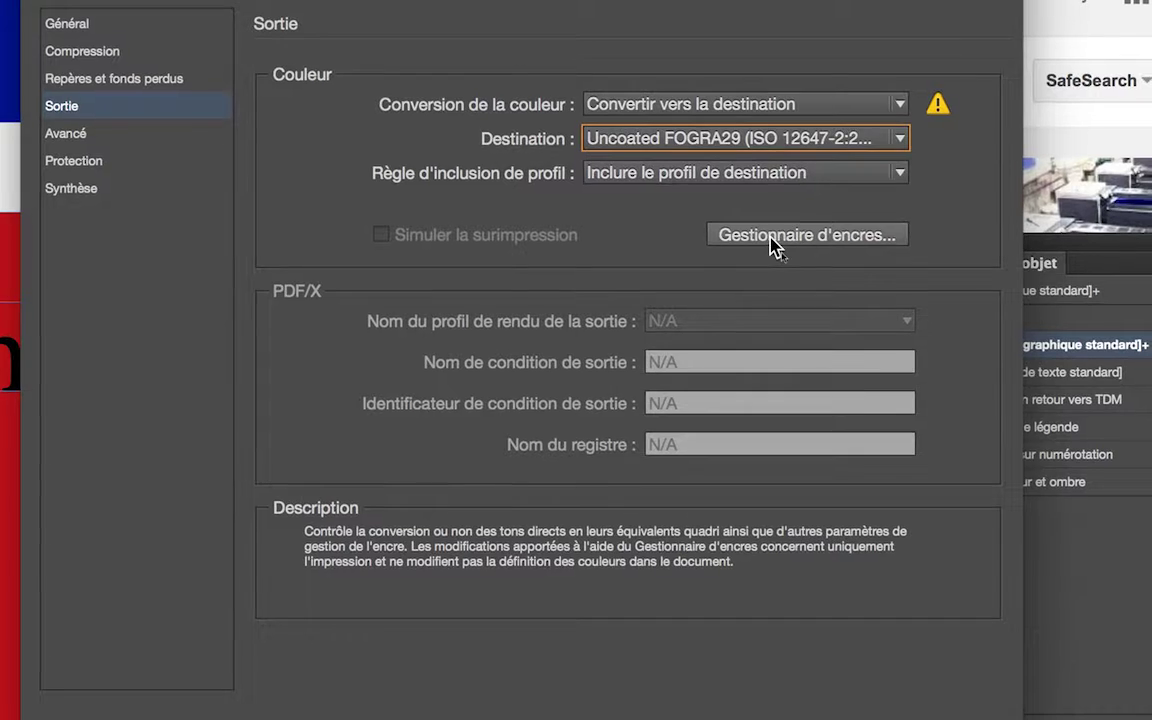
Open the Gestionnaire d'encres for the PDF output and move its dialog clear of the export settings categories.
click(774, 240)
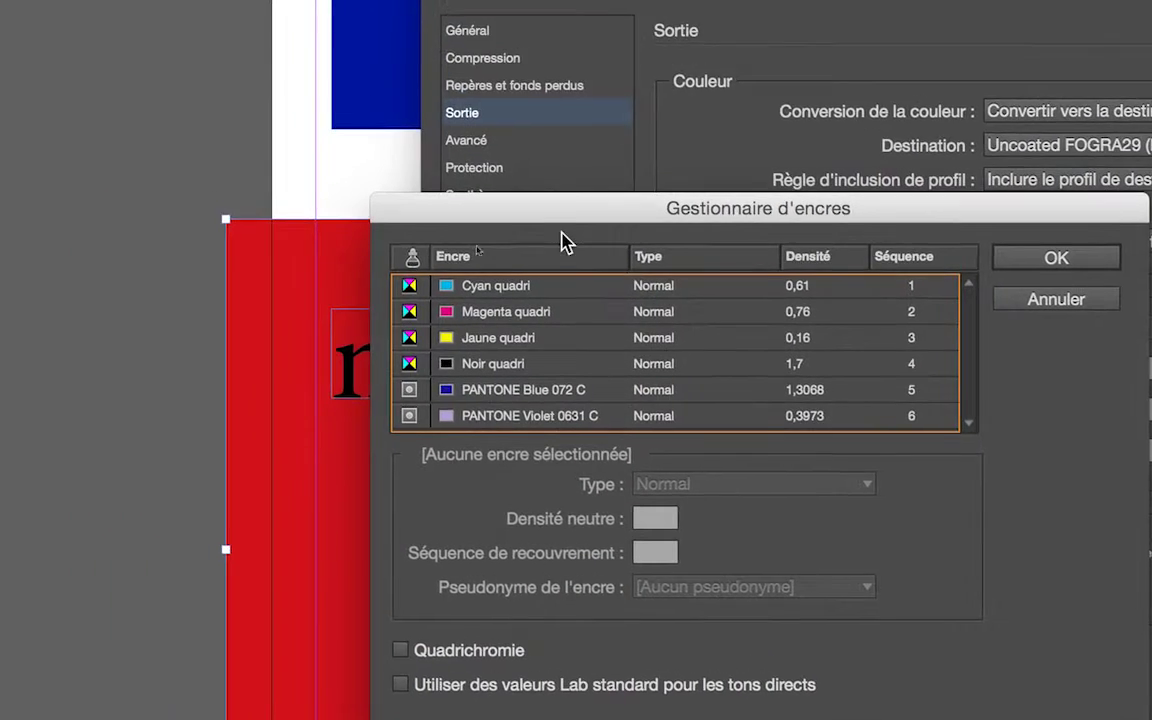
drag(556, 222, 743, 88)
drag(660, 172, 779, 115)
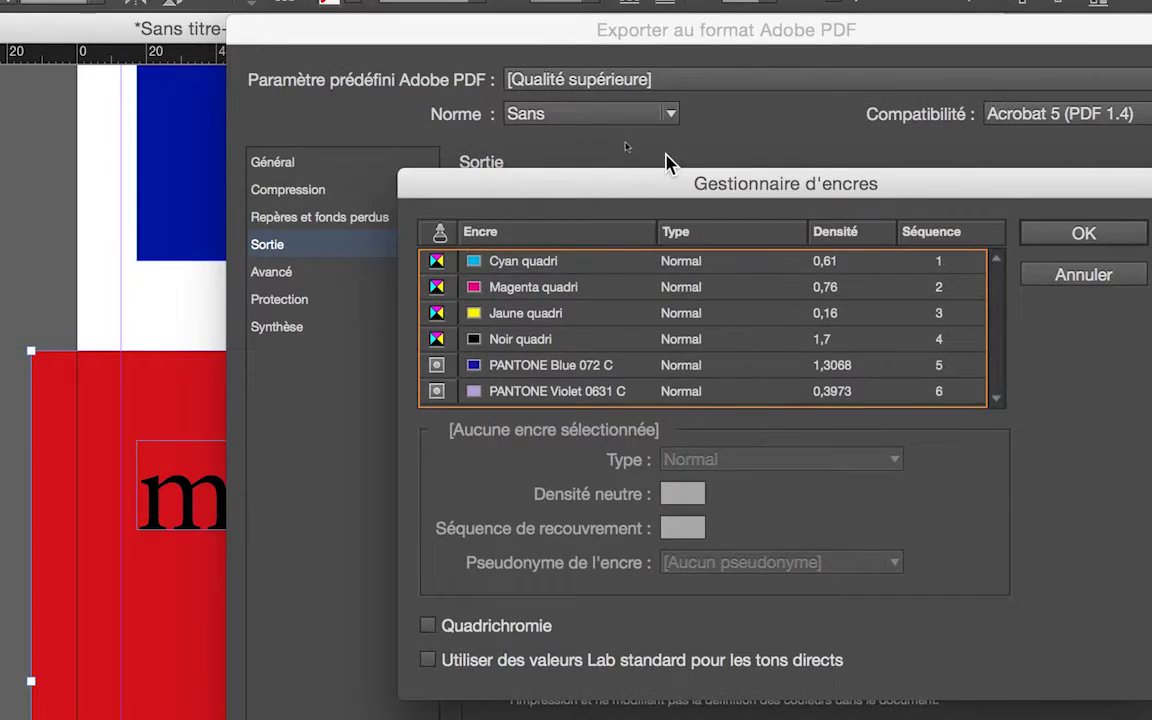
drag(668, 163, 753, 132)
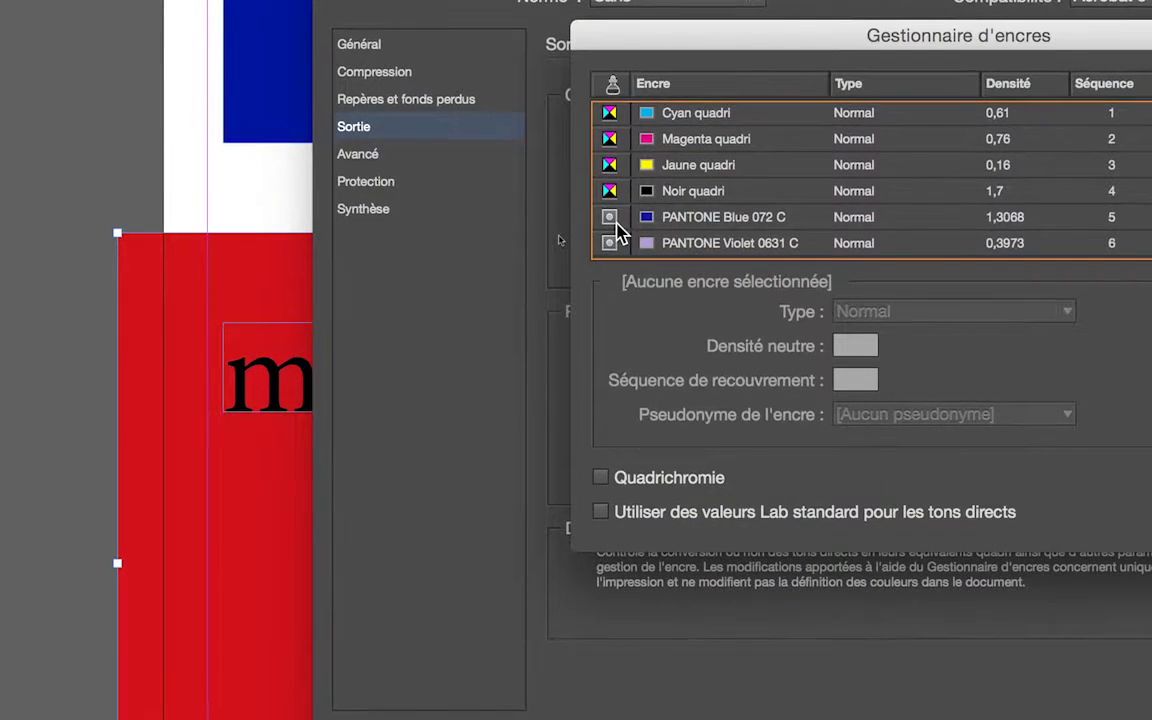
Try switching PANTONE Blue 072 C and PANTONE Violet 0631 C to process inks, and return both to spot inks.
click(612, 220)
click(609, 243)
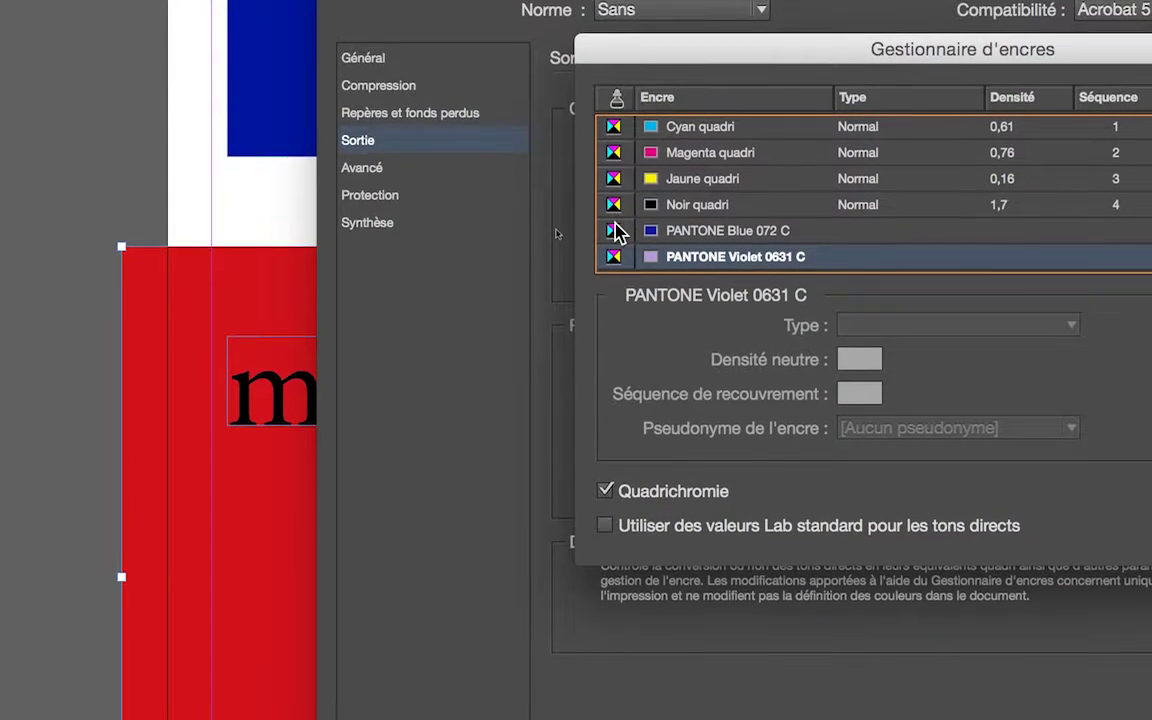
click(605, 347)
click(614, 252)
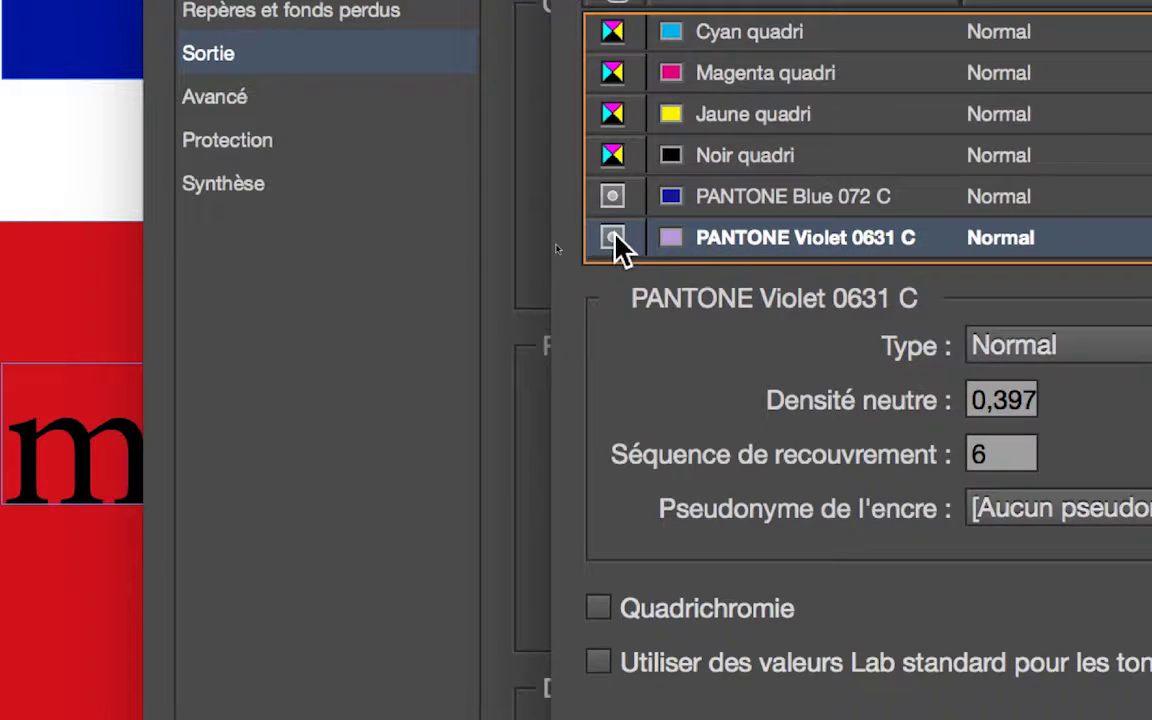
Convert PANTONE Violet 0631 C and PANTONE Blue 072 C to process colours in the ink manager, and export the PDF.
click(613, 237)
click(612, 196)
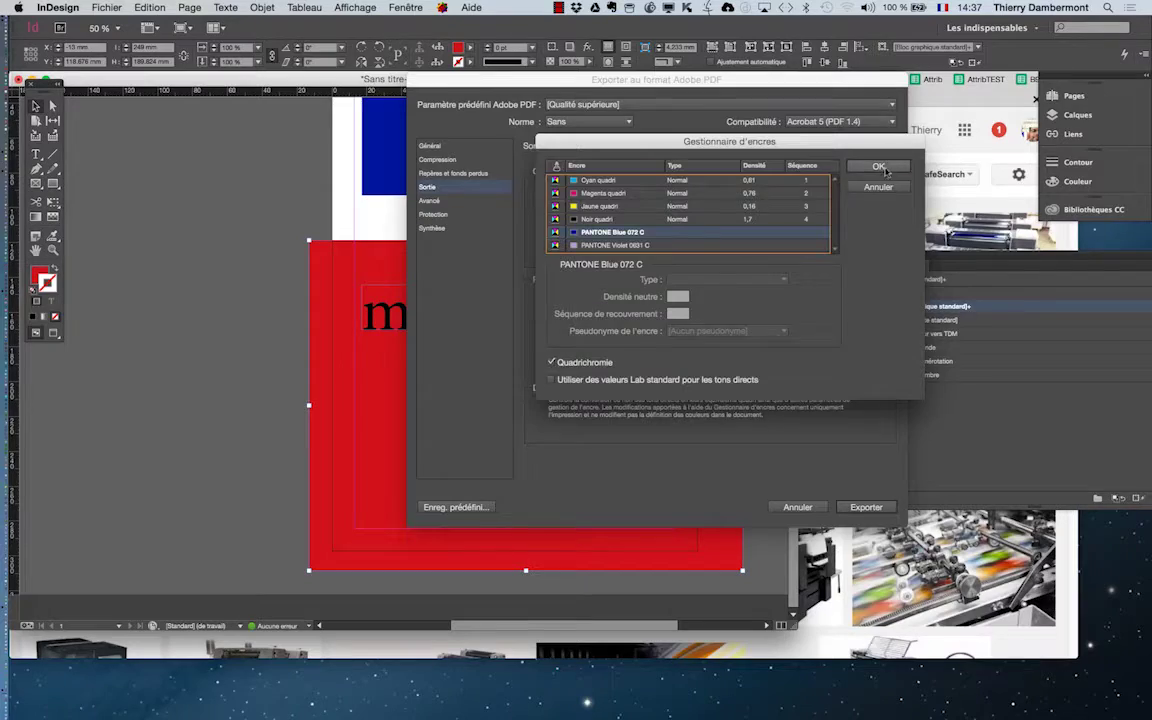
click(871, 153)
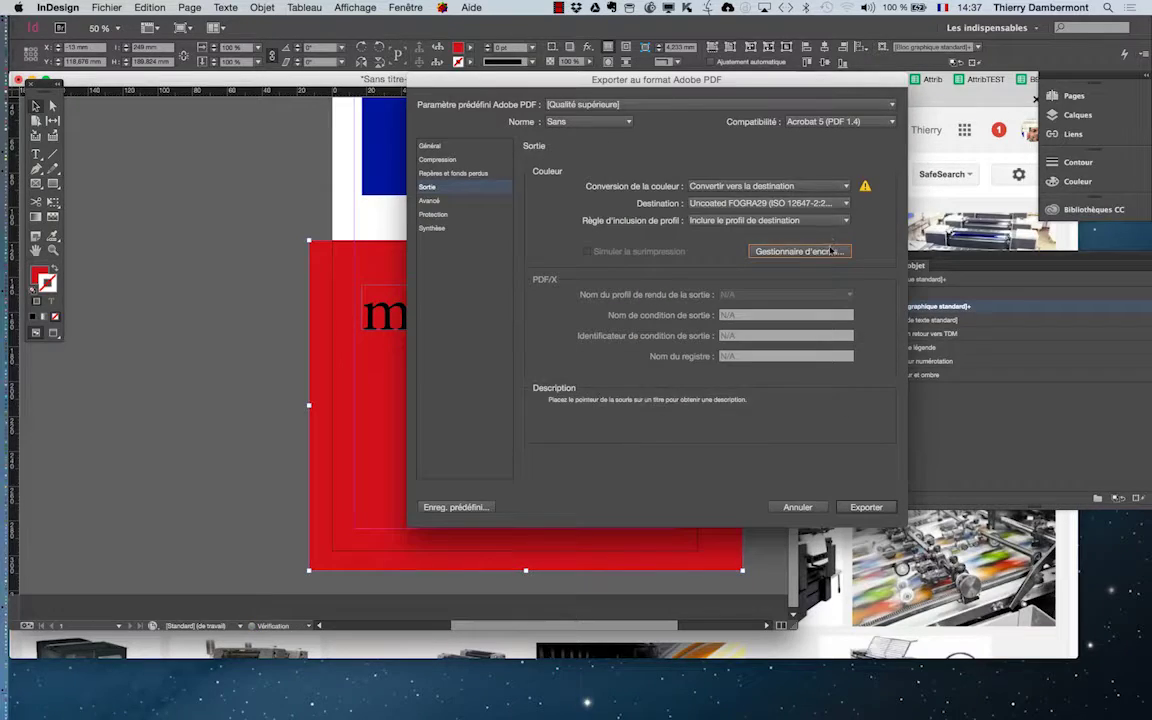
key(alt)
click(865, 506)
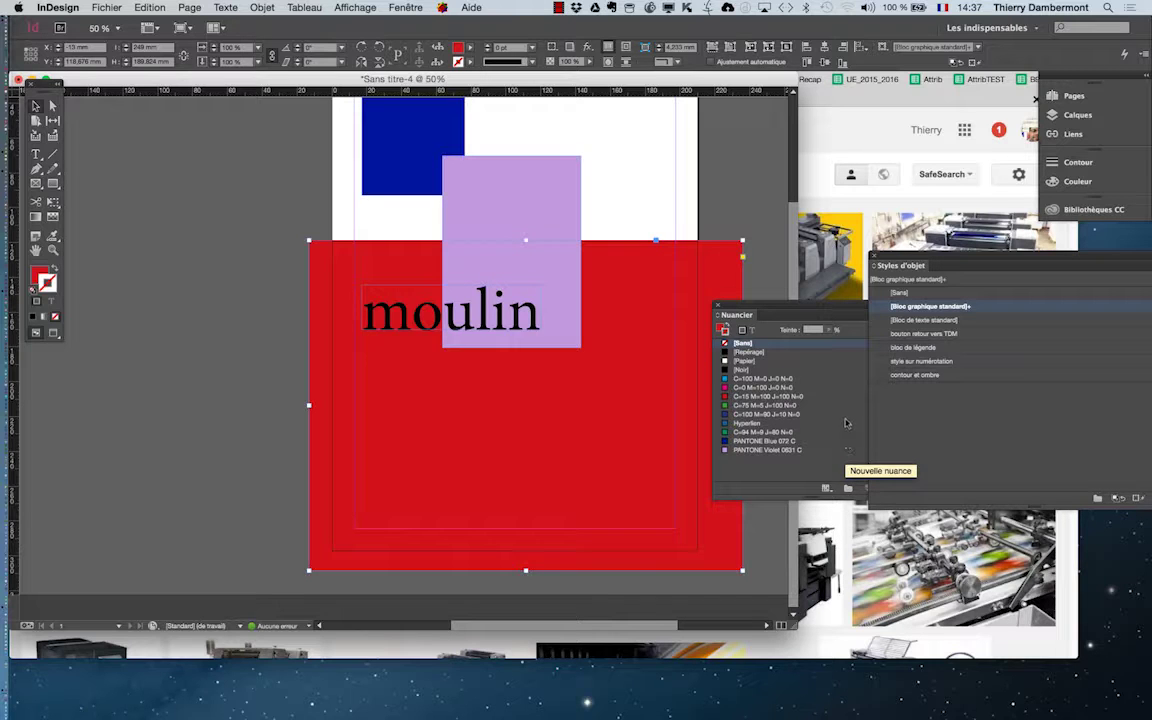
Switch to Finder and open a new file window.
key(super+Tab)
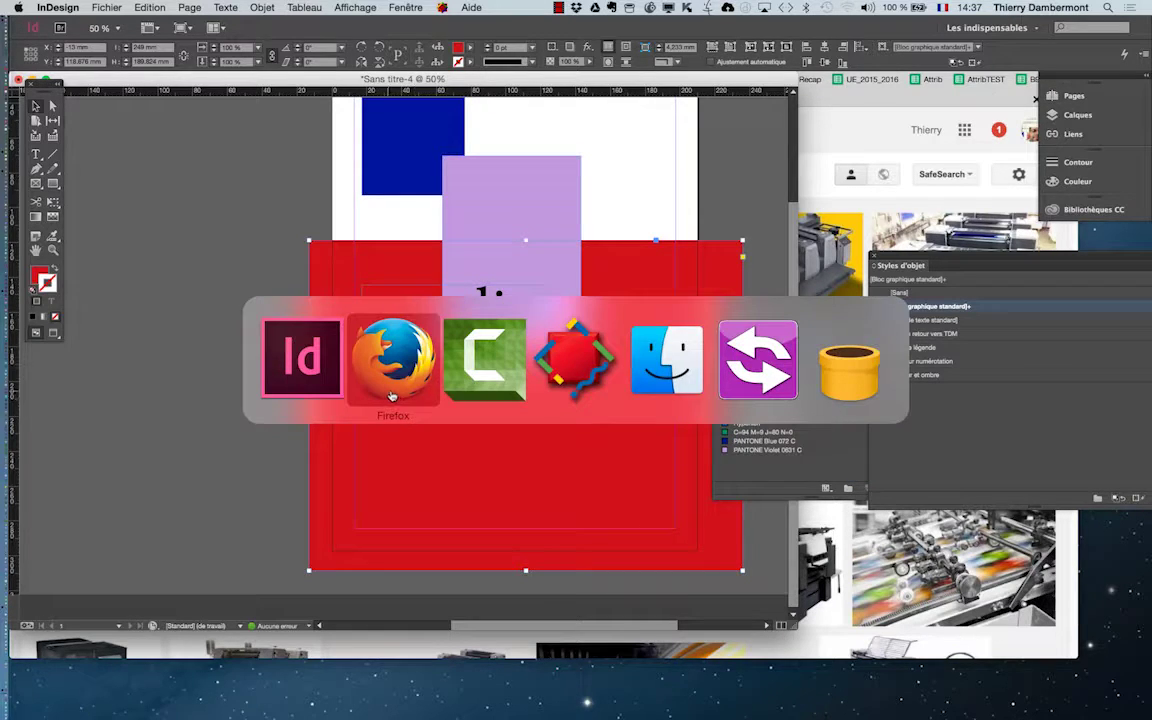
click(660, 378)
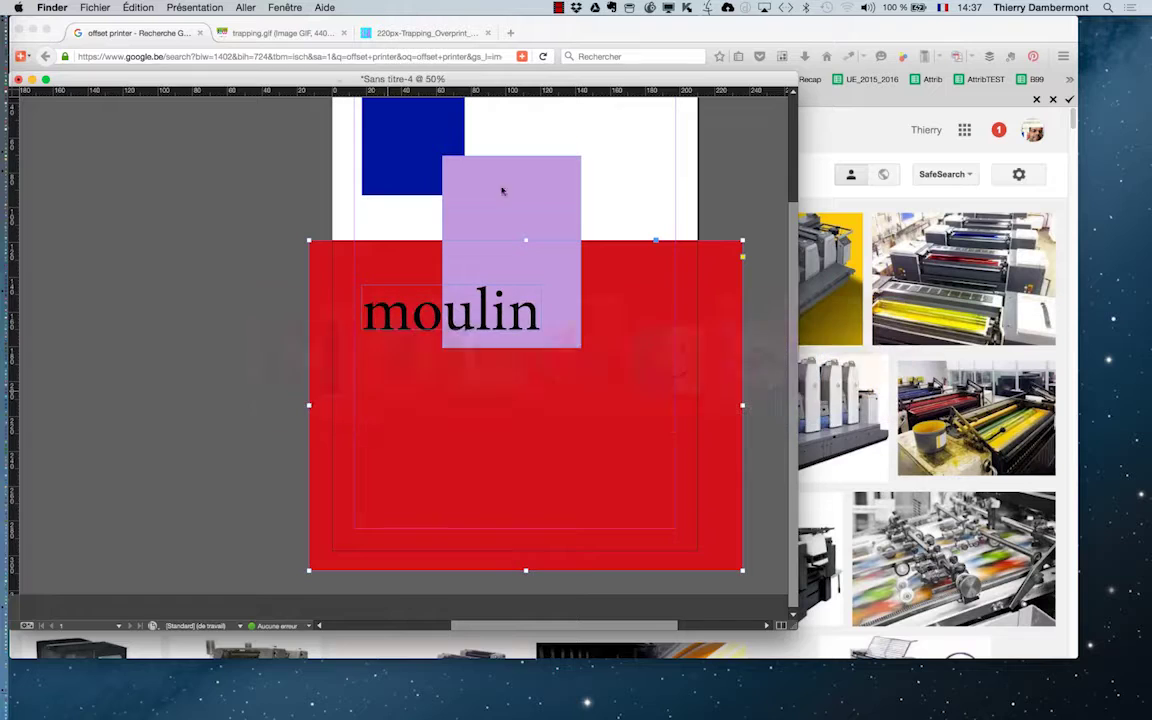
click(96, 8)
click(104, 24)
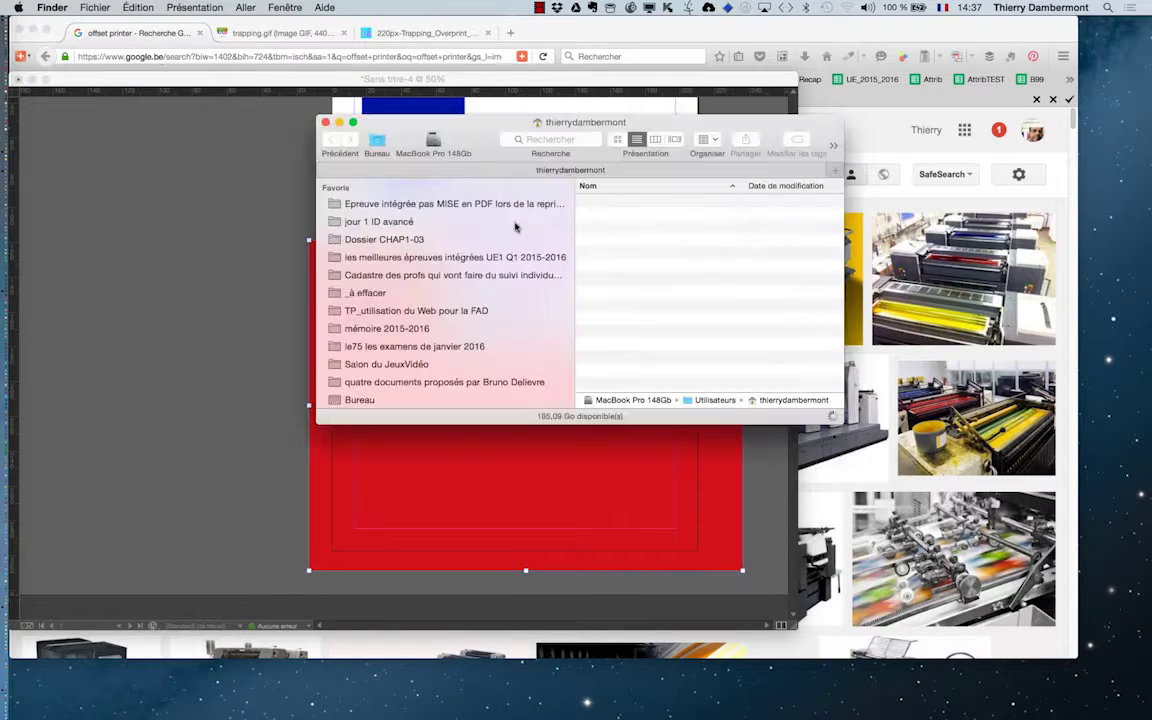
Switch to Firefox and browse the "offset printer" image results for a press with several printing units.
click(803, 45)
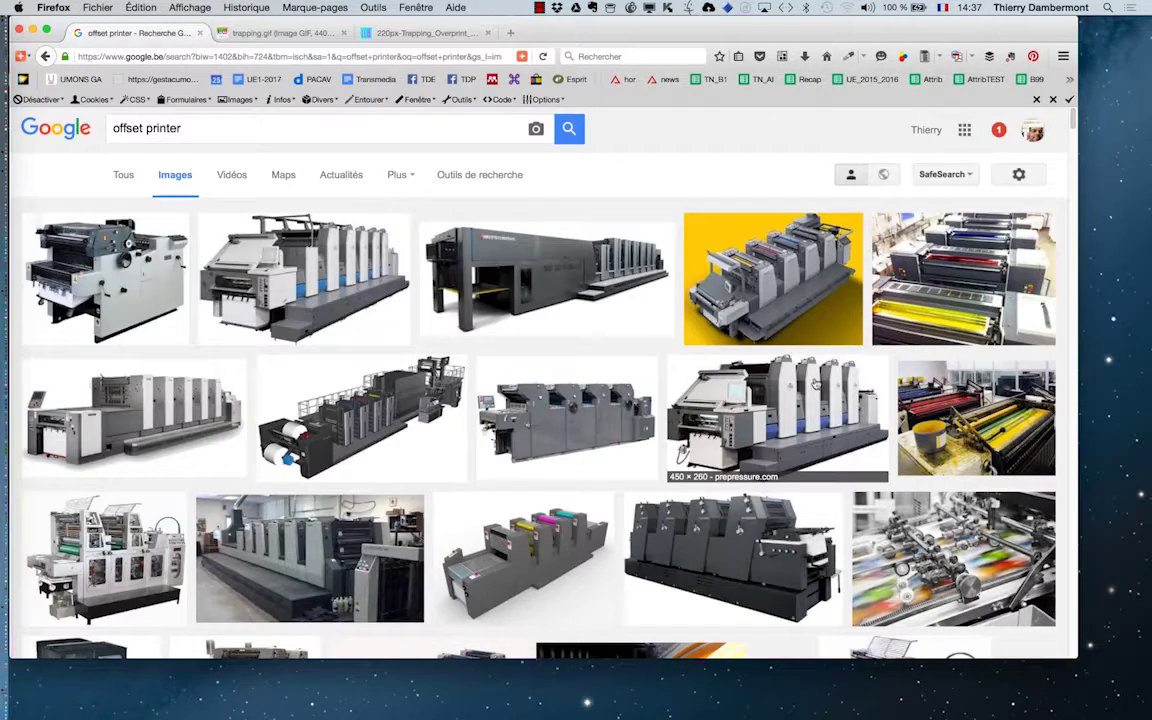
scroll(515, 432, down, 3)
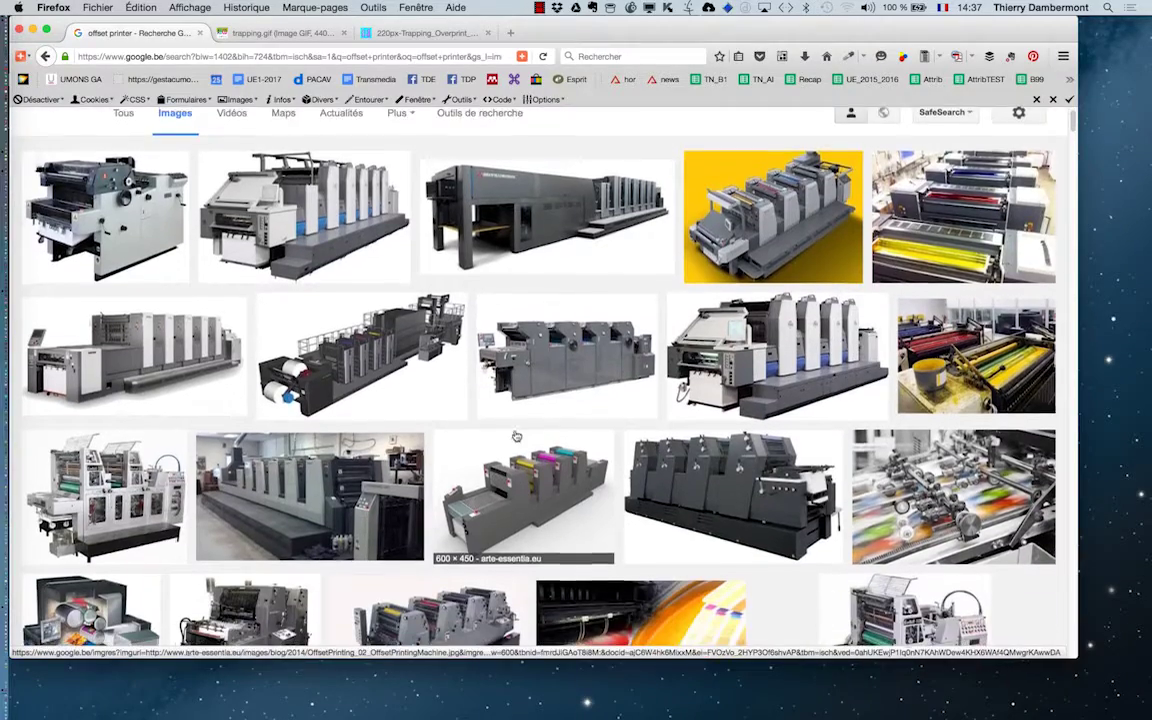
scroll(515, 432, down, 2)
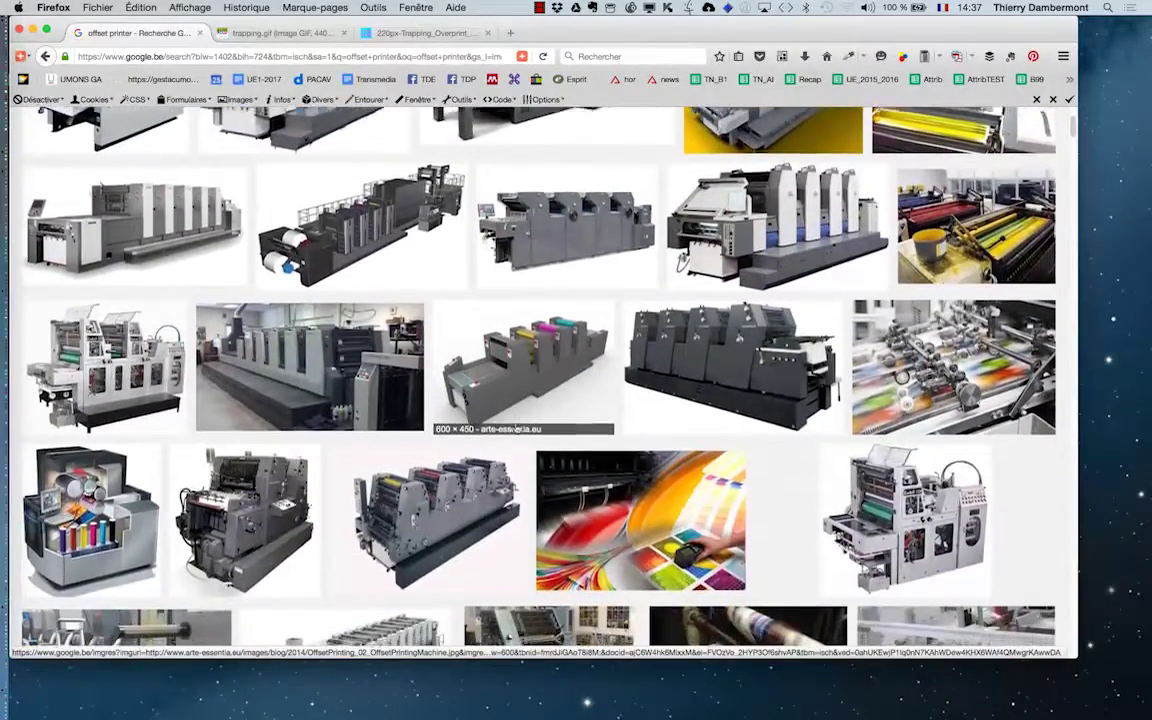
scroll(516, 428, down, 1)
scroll(516, 428, up, 6)
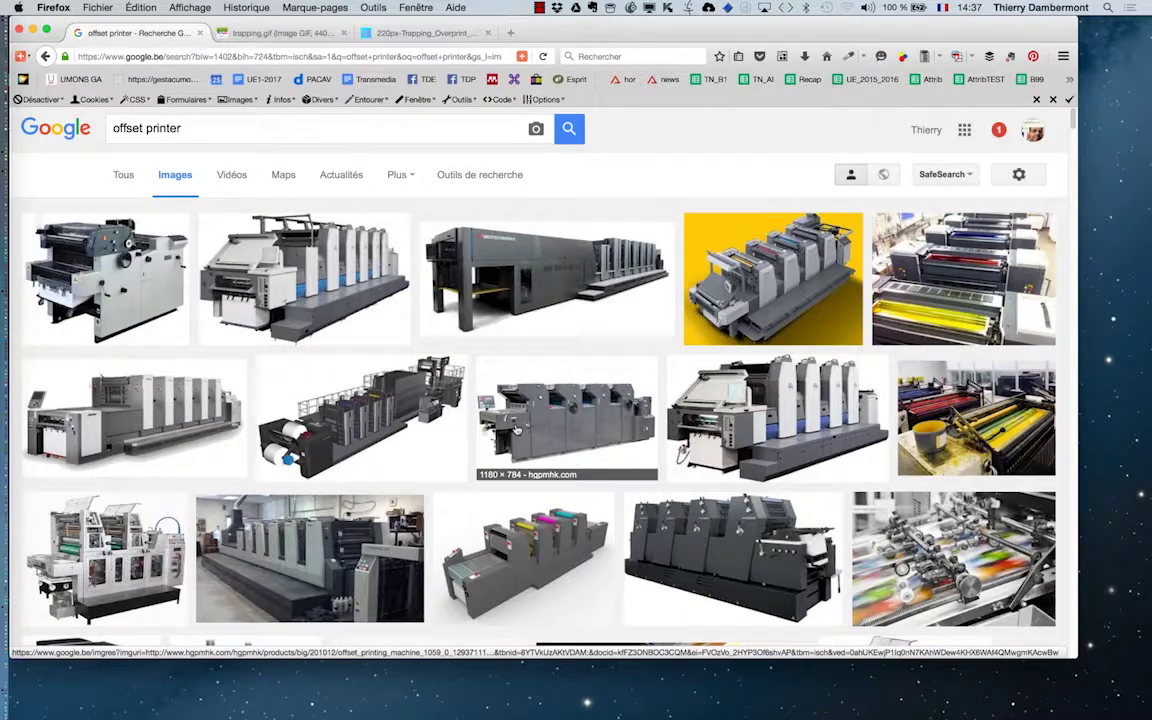
scroll(520, 420, down, 2)
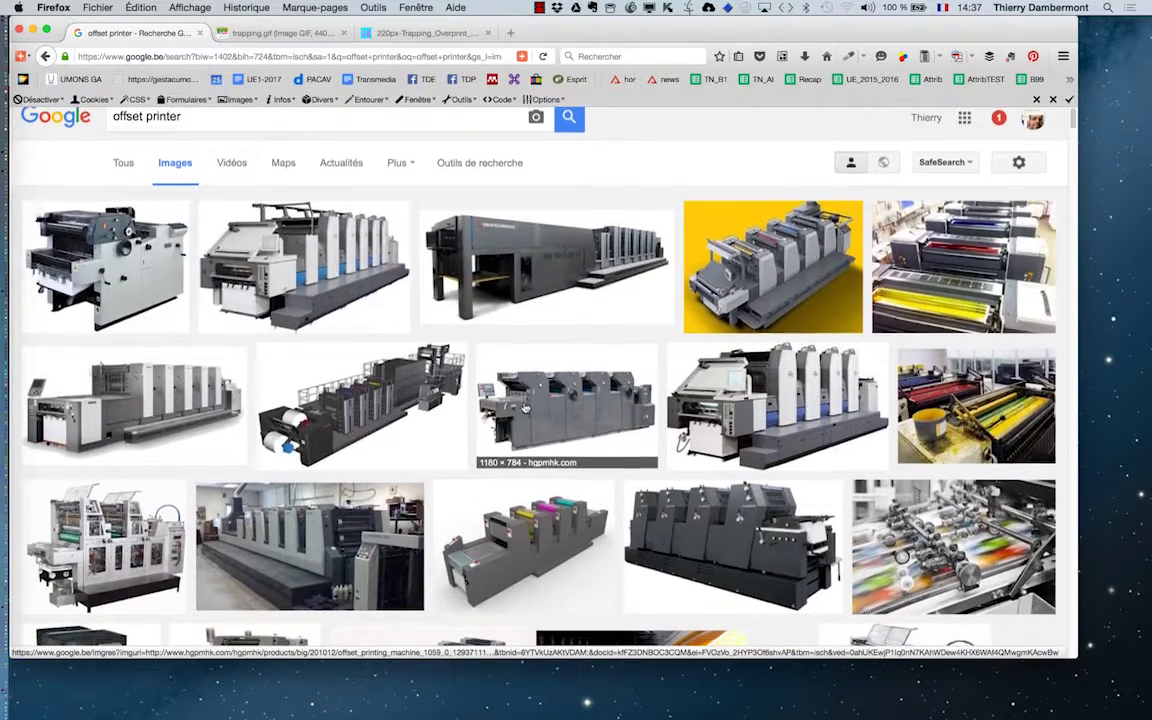
scroll(526, 408, down, 20)
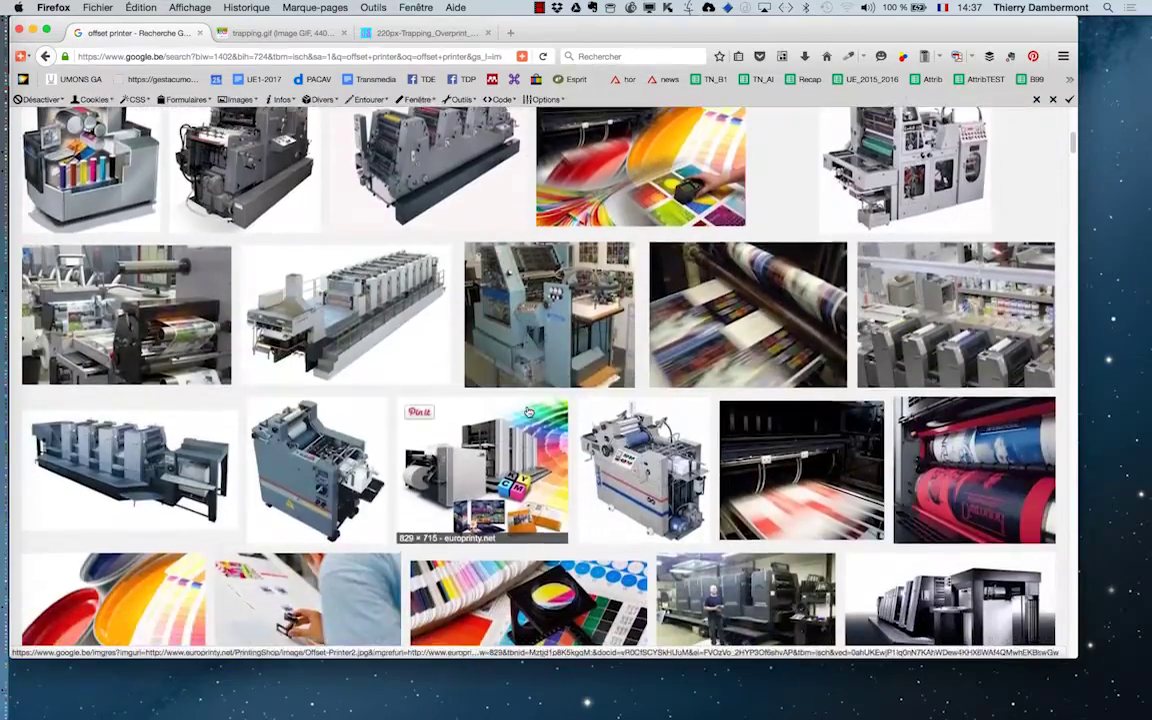
scroll(526, 408, down, 4)
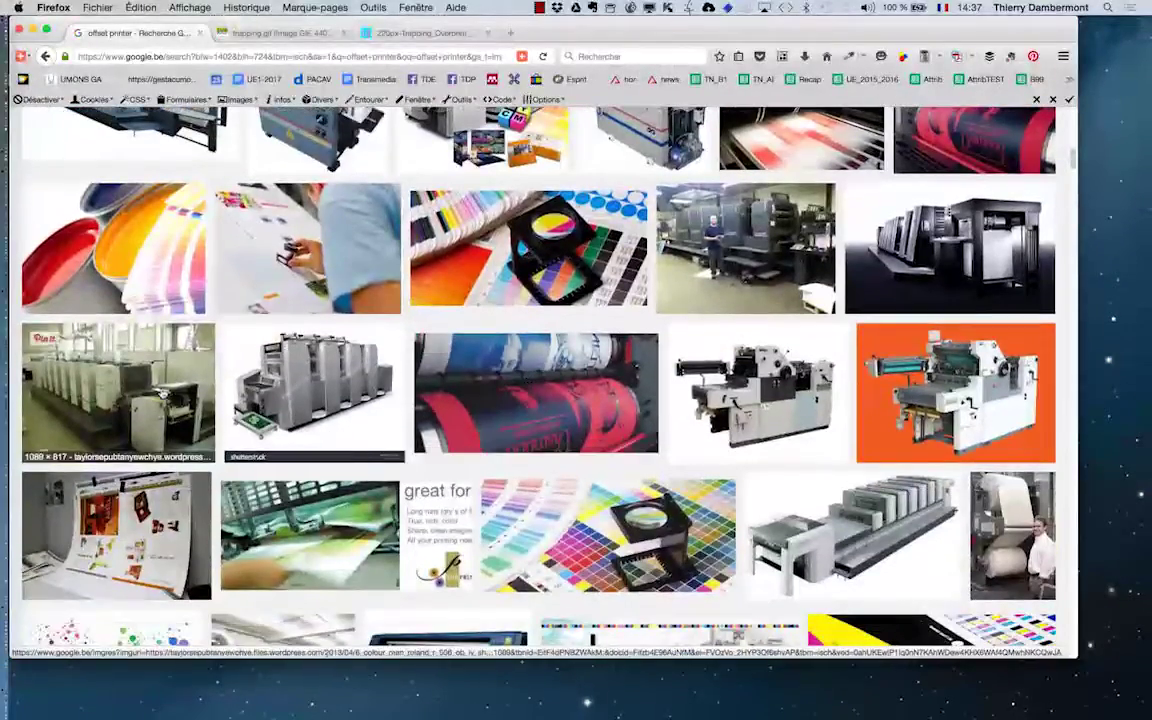
Open the Roland 500 offset press photo at full size and examine its row of numbered printing units.
click(164, 400)
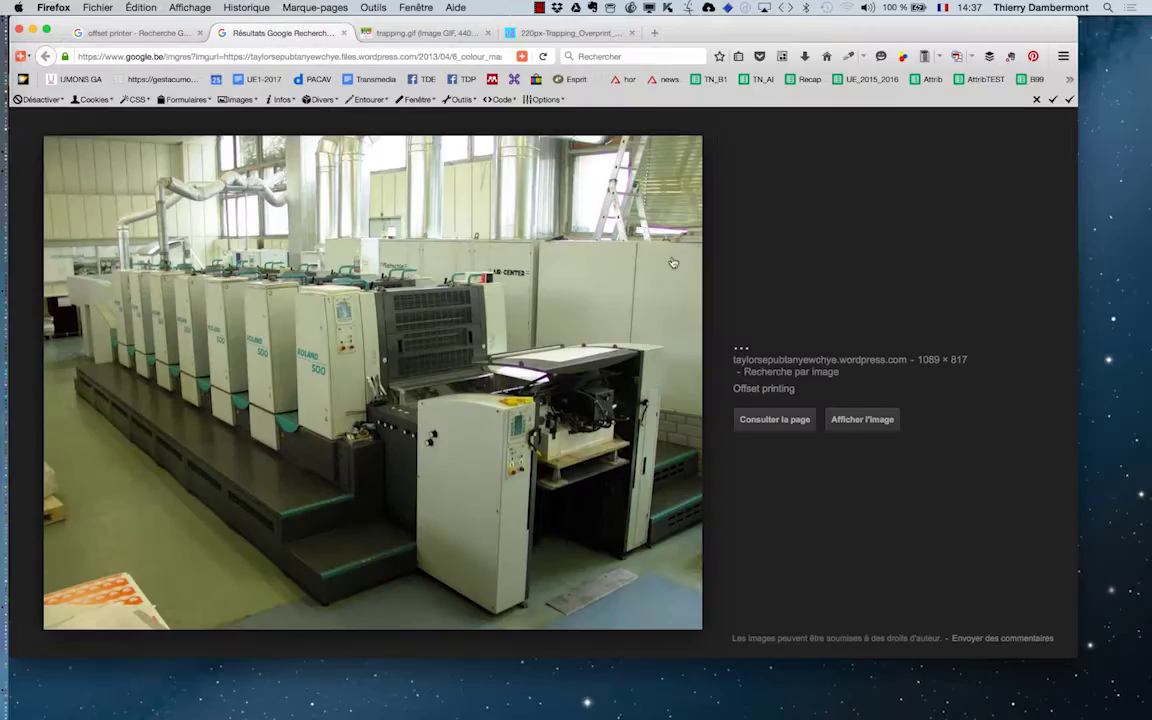
click(865, 423)
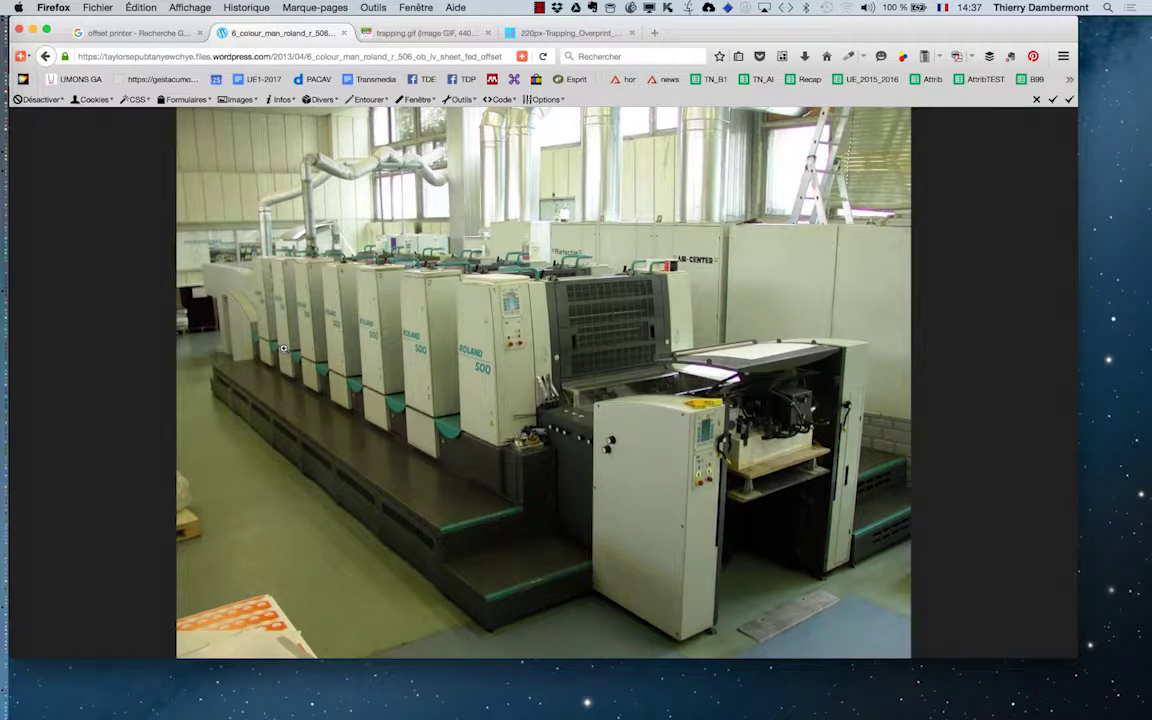
scroll(284, 348, up, 3)
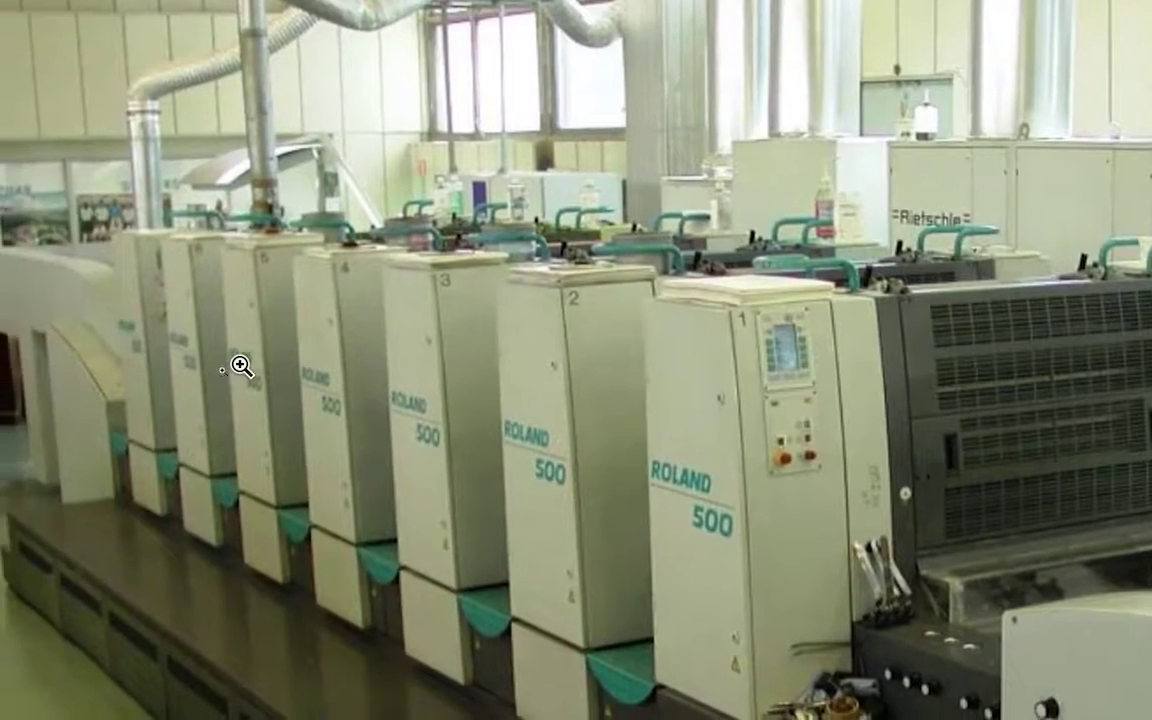
scroll(237, 384, down, 1)
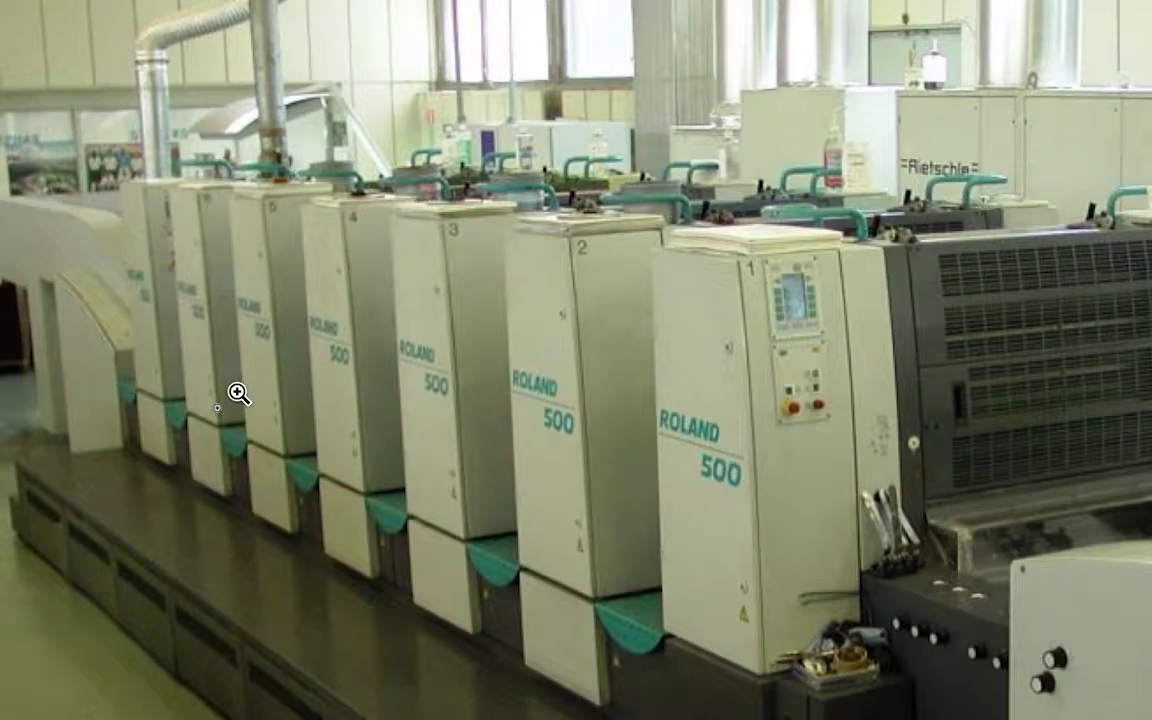